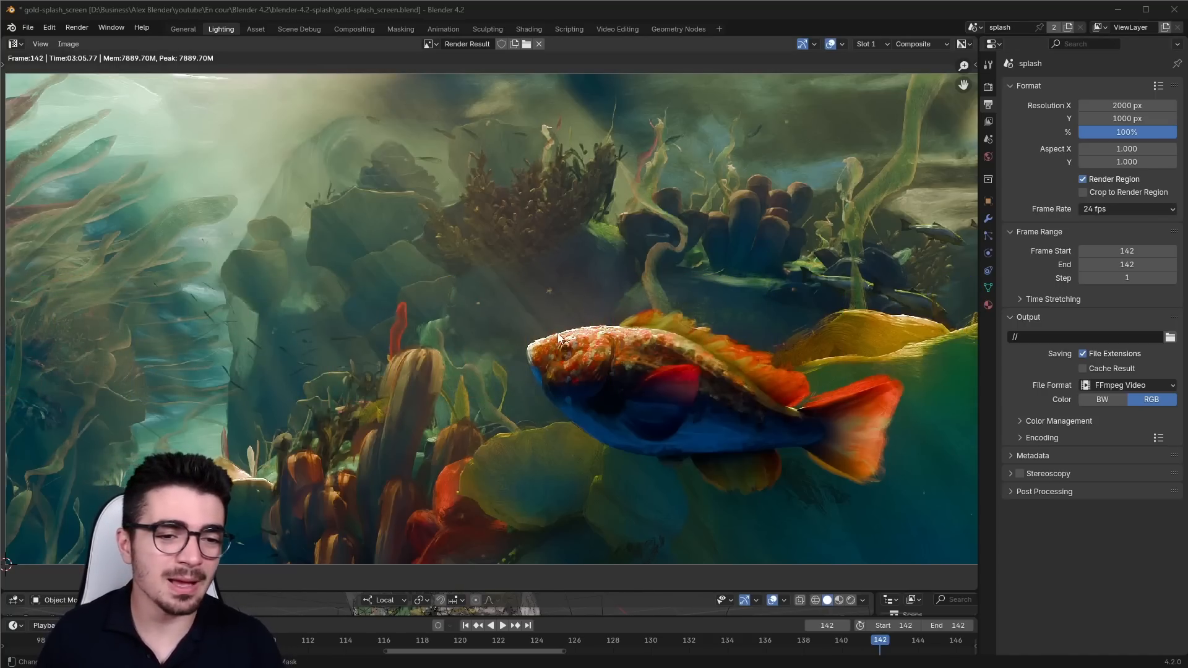
scroll(558, 333, down, 1)
scroll(558, 333, up, 1)
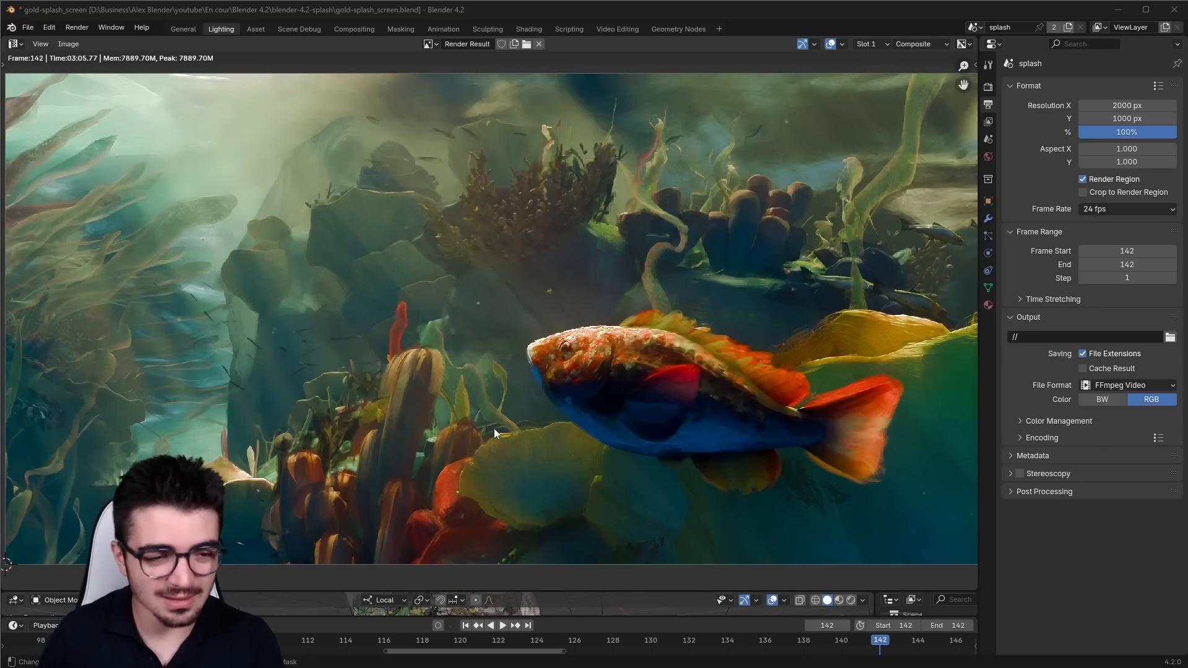
click(16, 30)
click(37, 40)
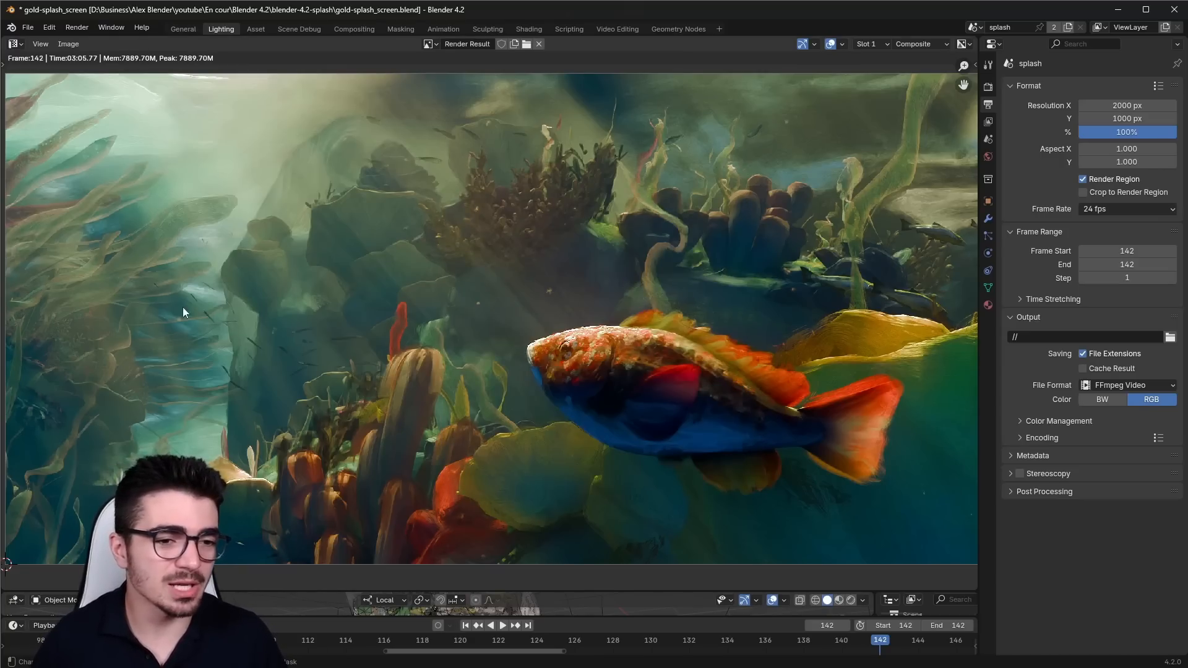
- Switch the render image area to the 3D Viewport and look over the coral-covered rock models
click(14, 44)
click(47, 77)
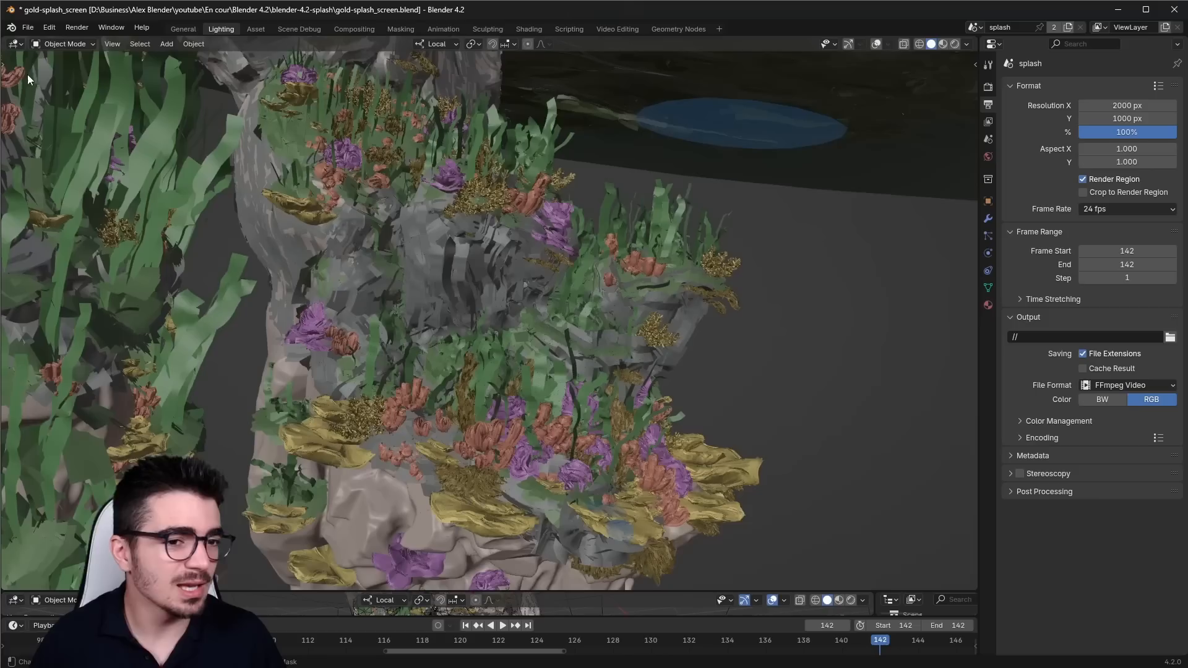
middle_drag(371, 278, 604, 262)
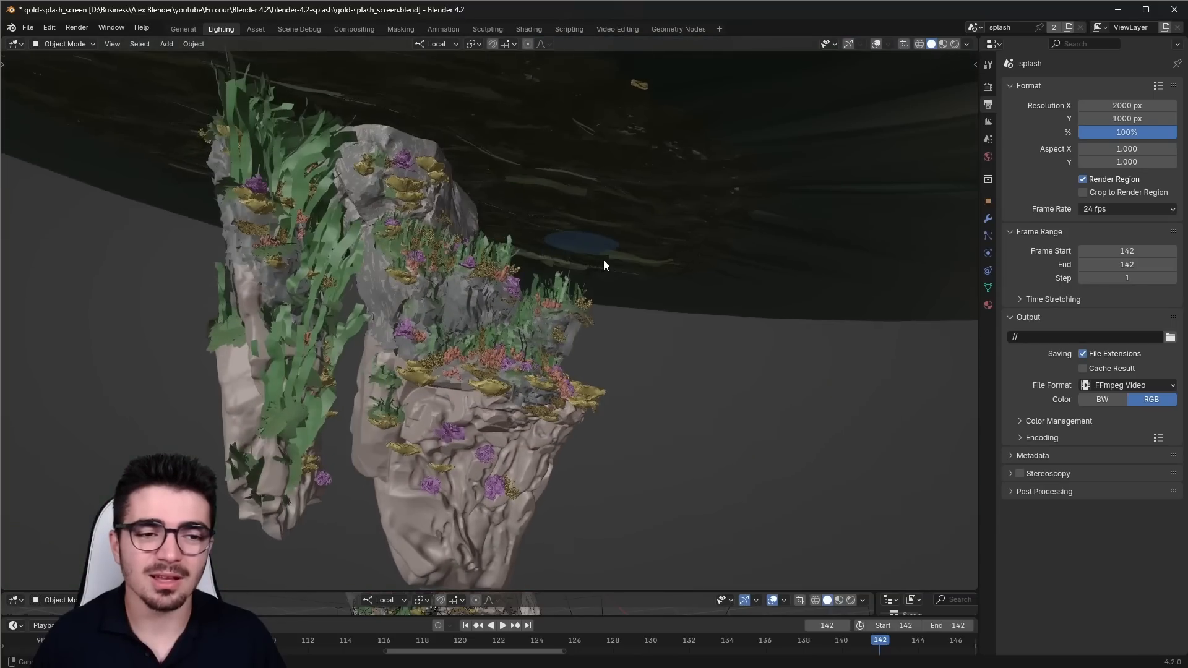
- Create a new General file without saving the changes to gold-splash_screen.blend
click(41, 28)
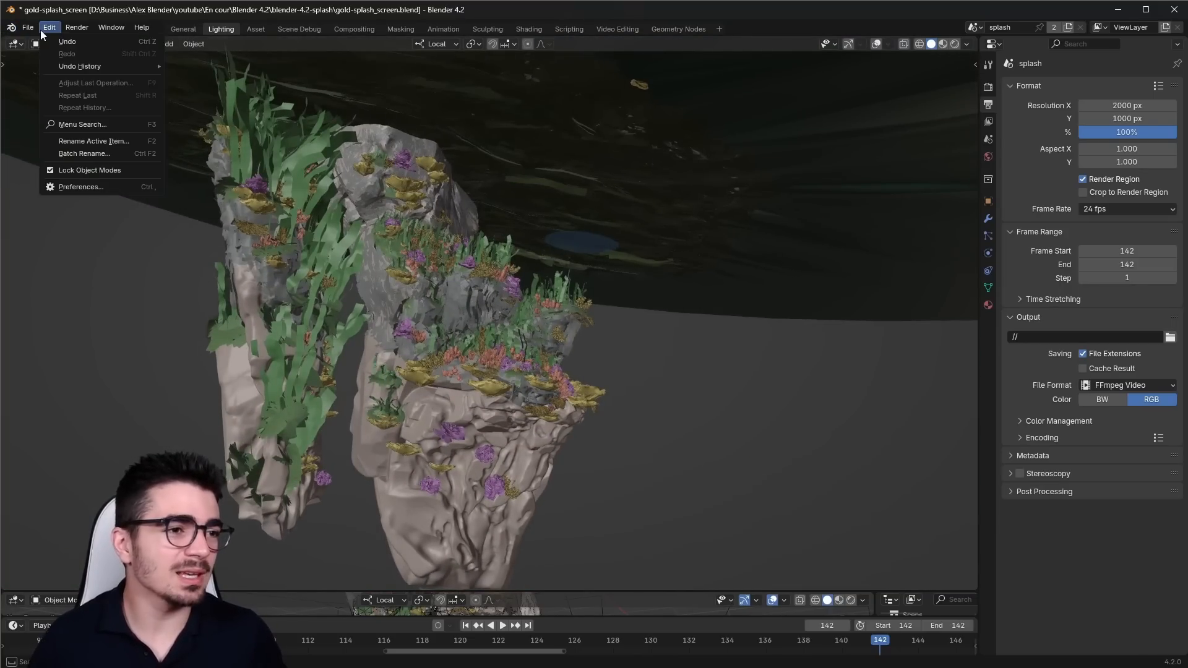
mouse_move(44, 41)
click(190, 53)
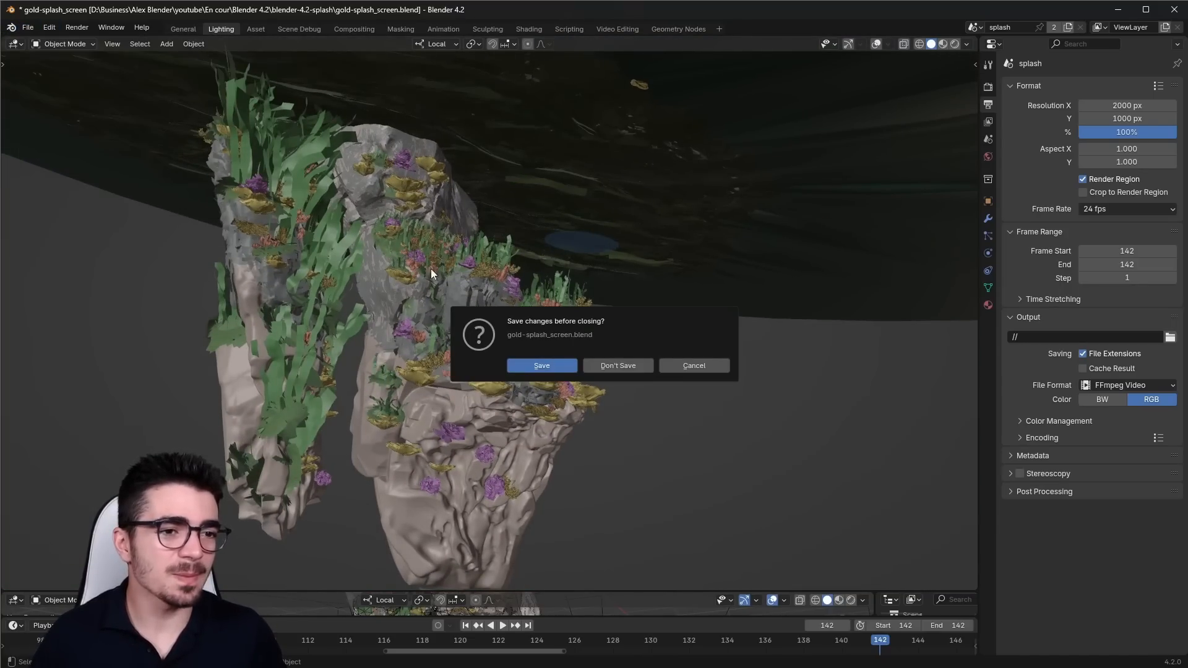
click(624, 367)
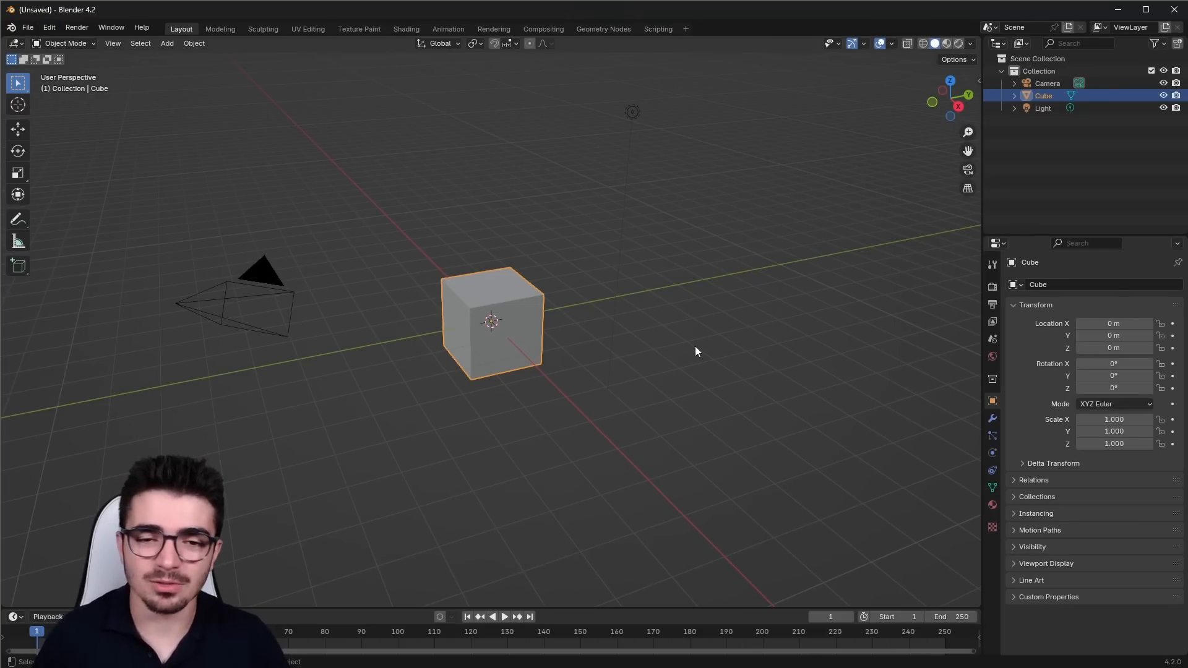
- Choose EEVEE as the scene's render engine
click(989, 287)
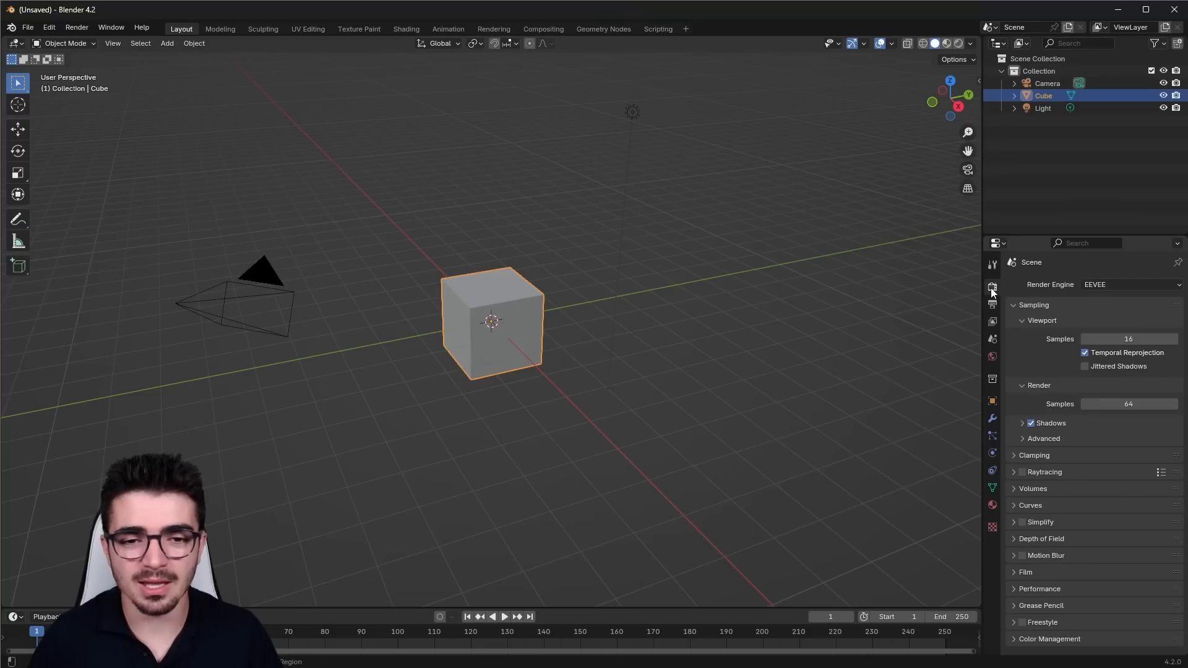
click(1103, 284)
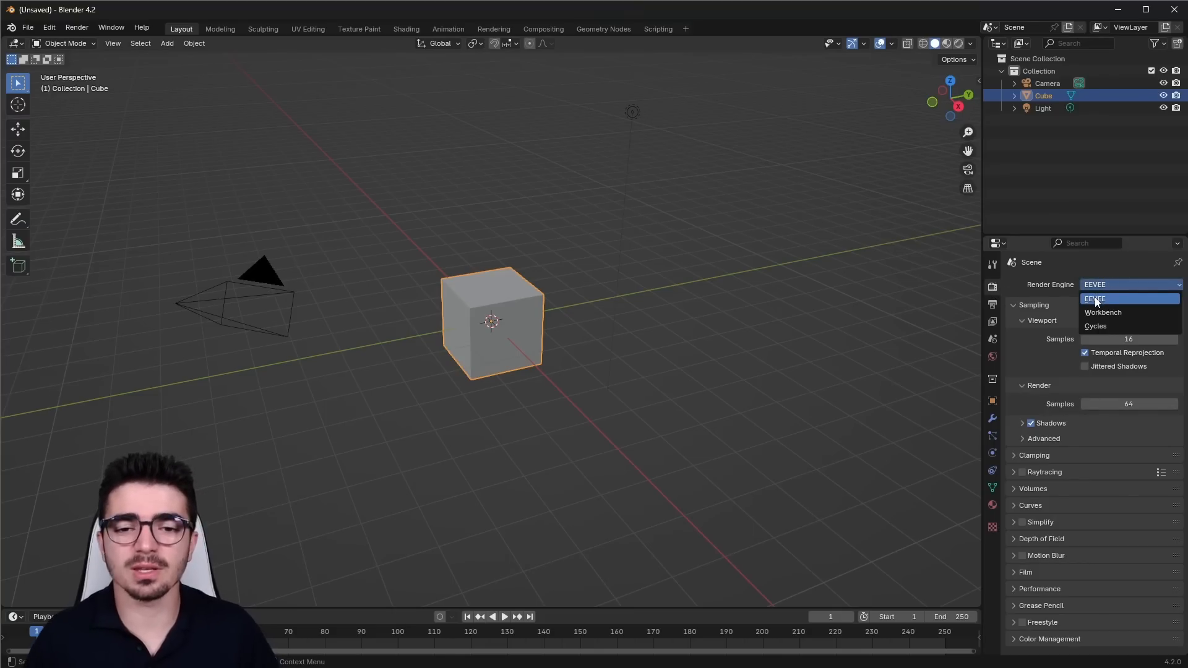
click(1095, 300)
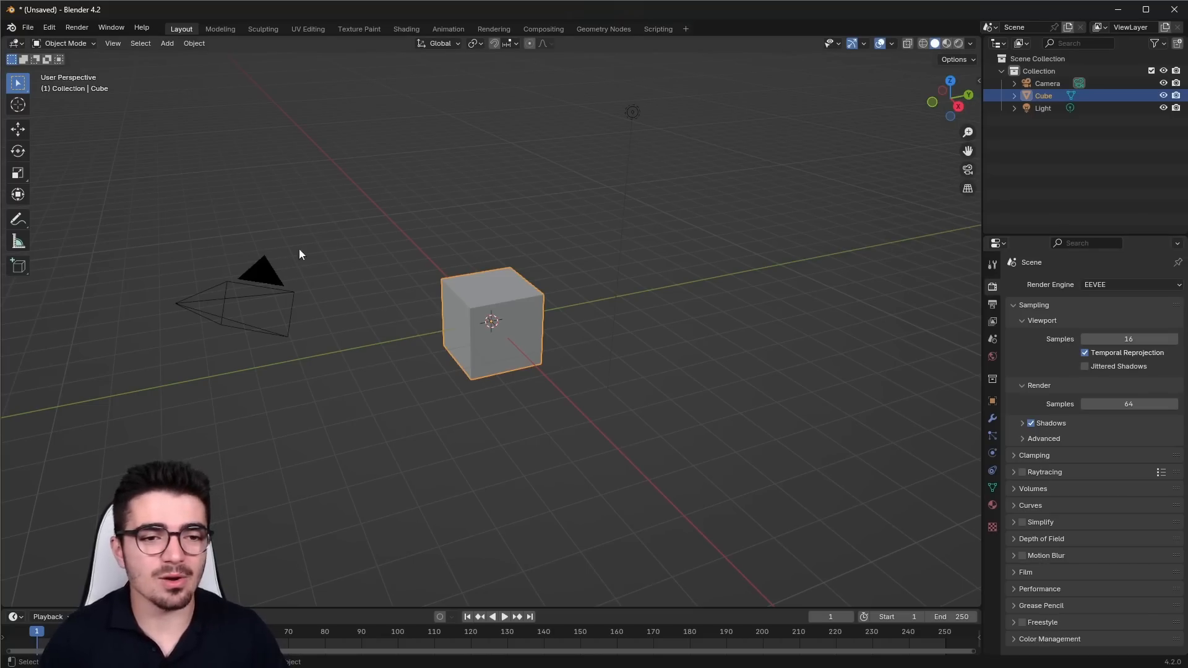
- Delete all the default objects: the camera, cube and light
scroll(495, 371, down, 2)
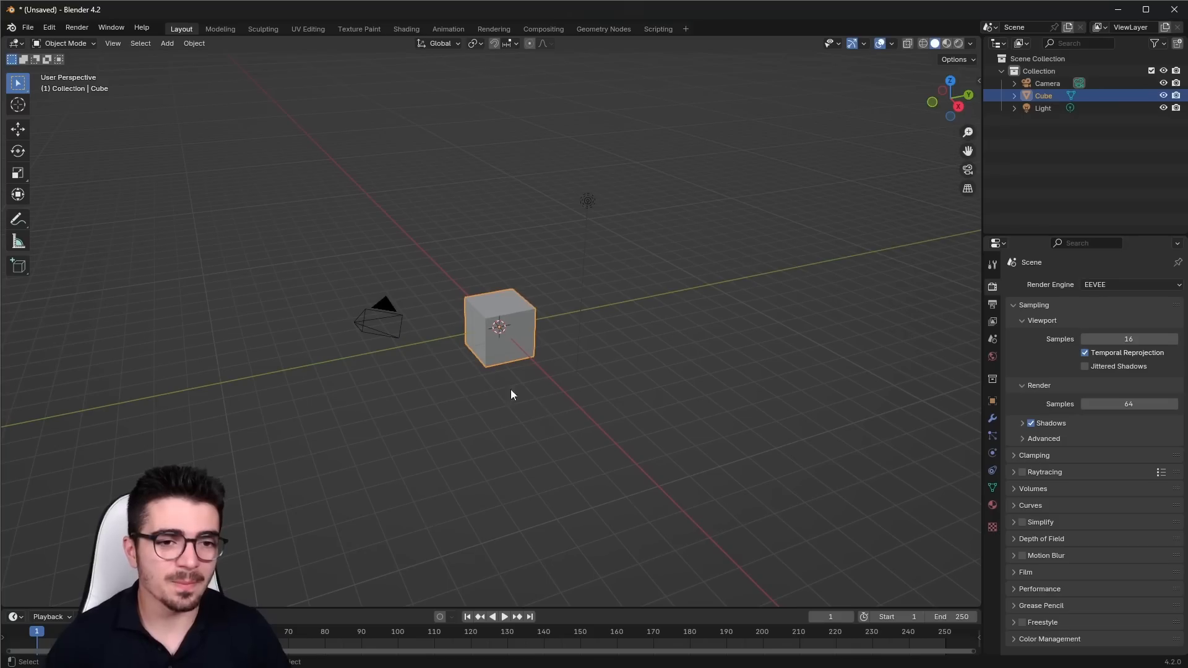
key(a)
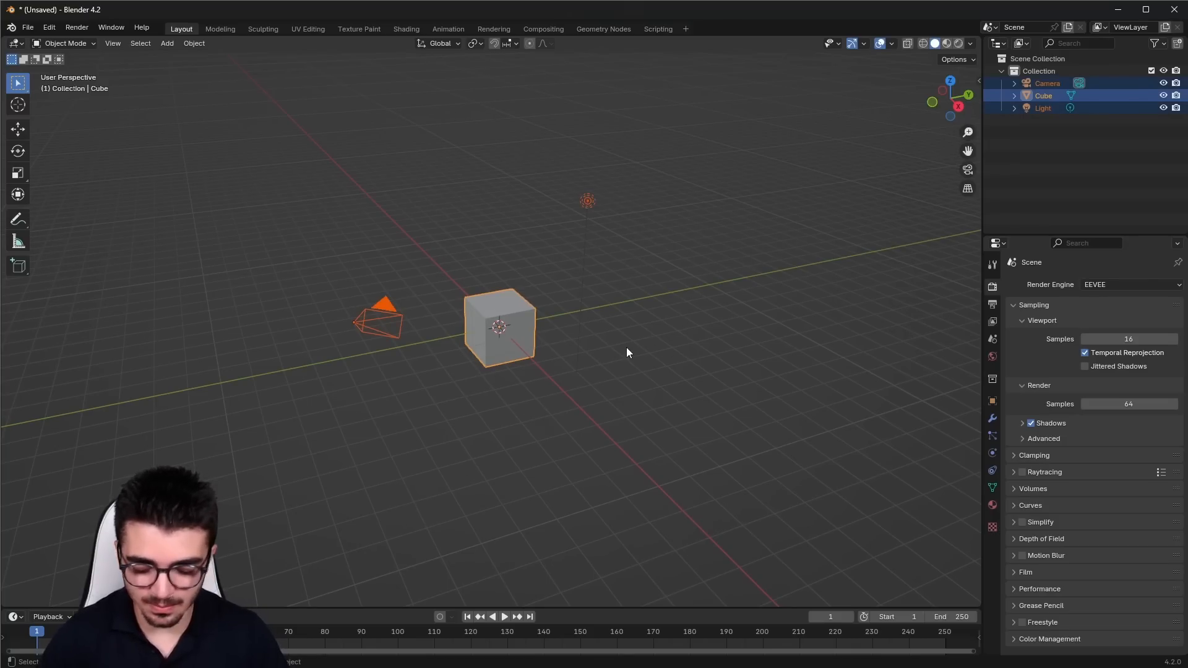
key(Delete)
- Add a plane mesh at the origin and scale it up uniformly into a large floor
key(shift+a)
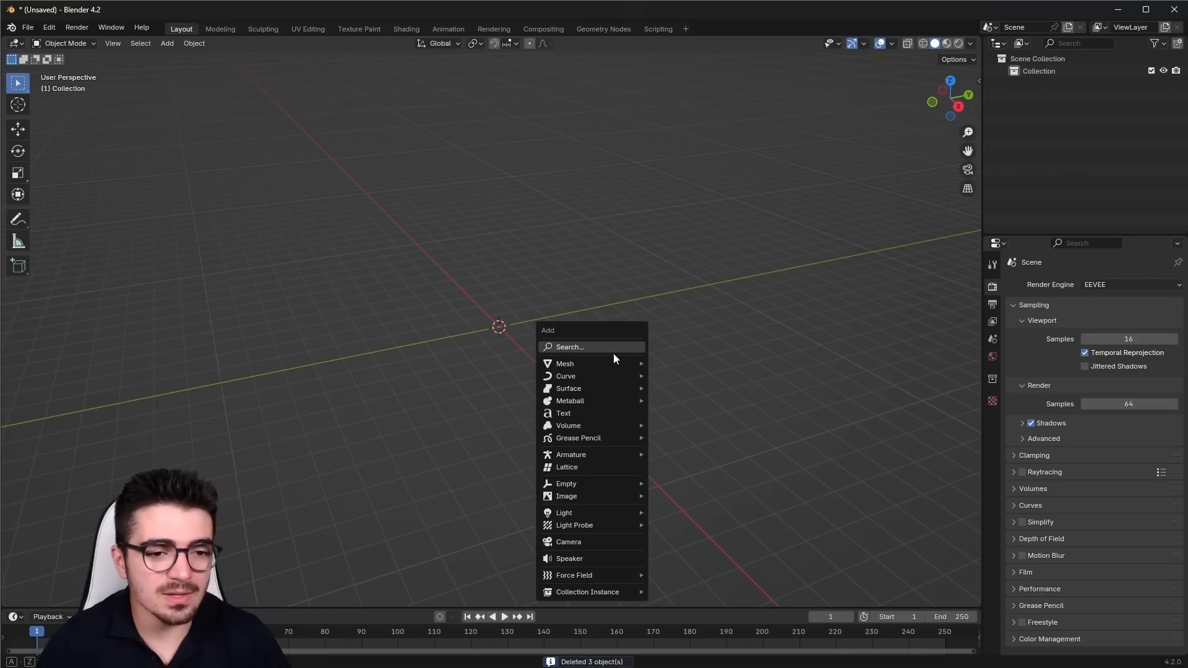
mouse_move(597, 364)
click(675, 363)
key(s)
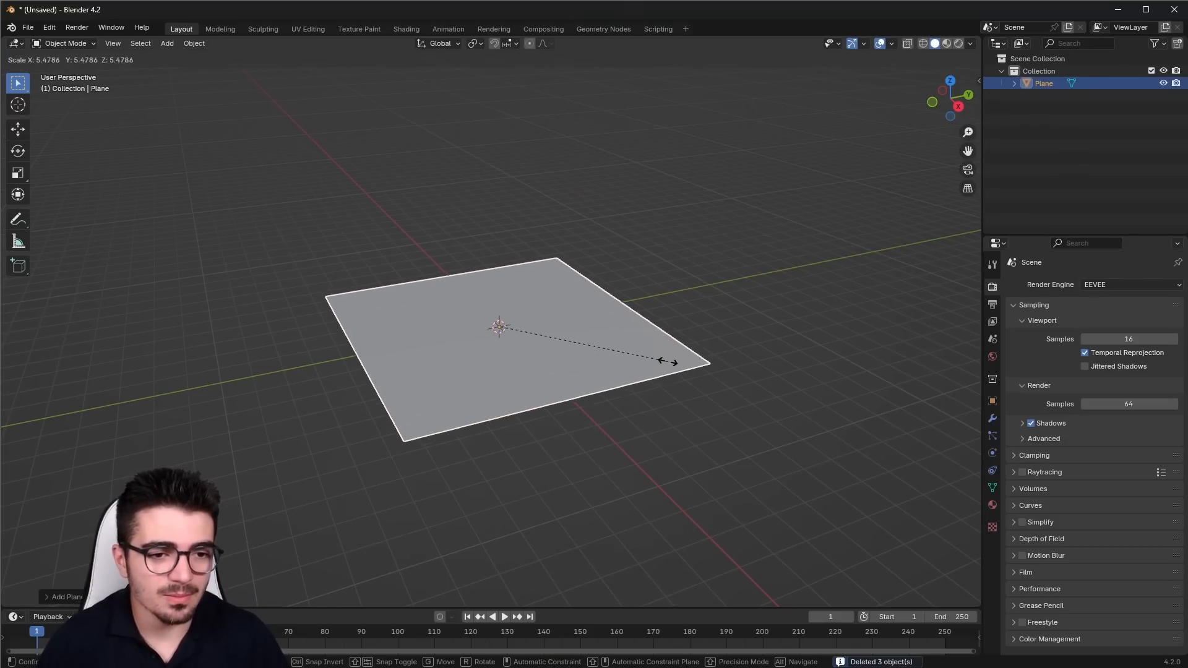
click(689, 362)
- Add a Monkey mesh at the centre of the floor plane
scroll(597, 347, up, 3)
middle_drag(595, 346, 620, 330)
key(shift+a)
mouse_move(621, 330)
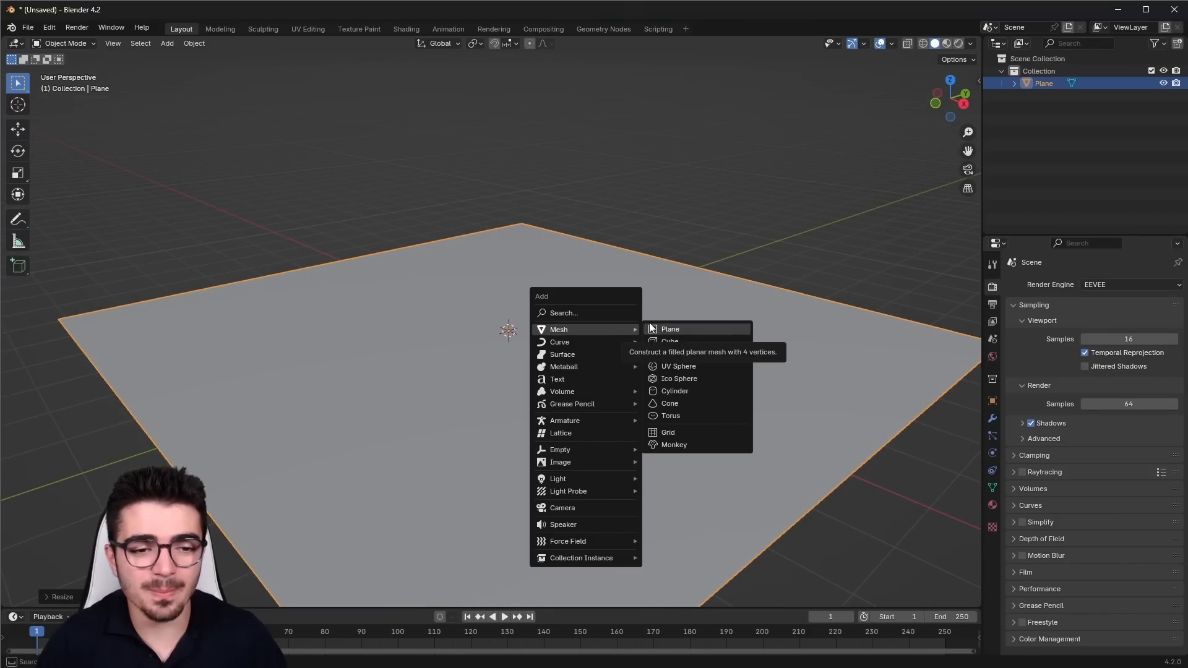
click(670, 445)
- Raise the monkey head along Z and tilt it back about -39° around the global X axis
scroll(570, 382, up, 3)
middle_drag(570, 383, 584, 387)
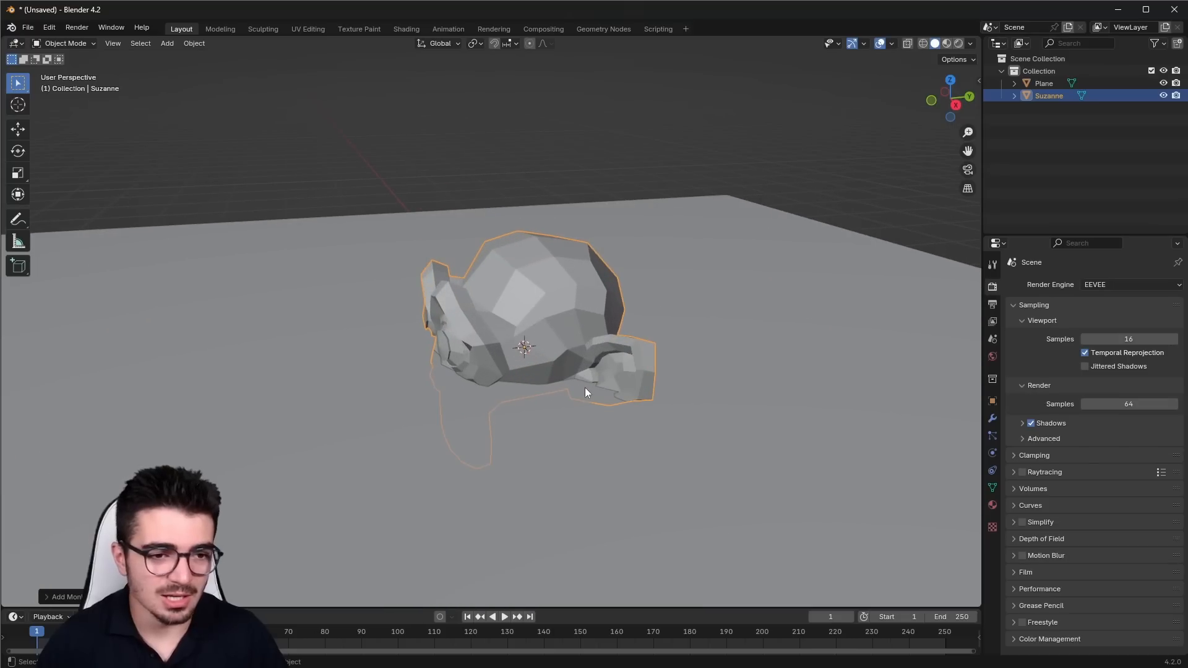
key(g)
key(z)
click(592, 389)
key(r)
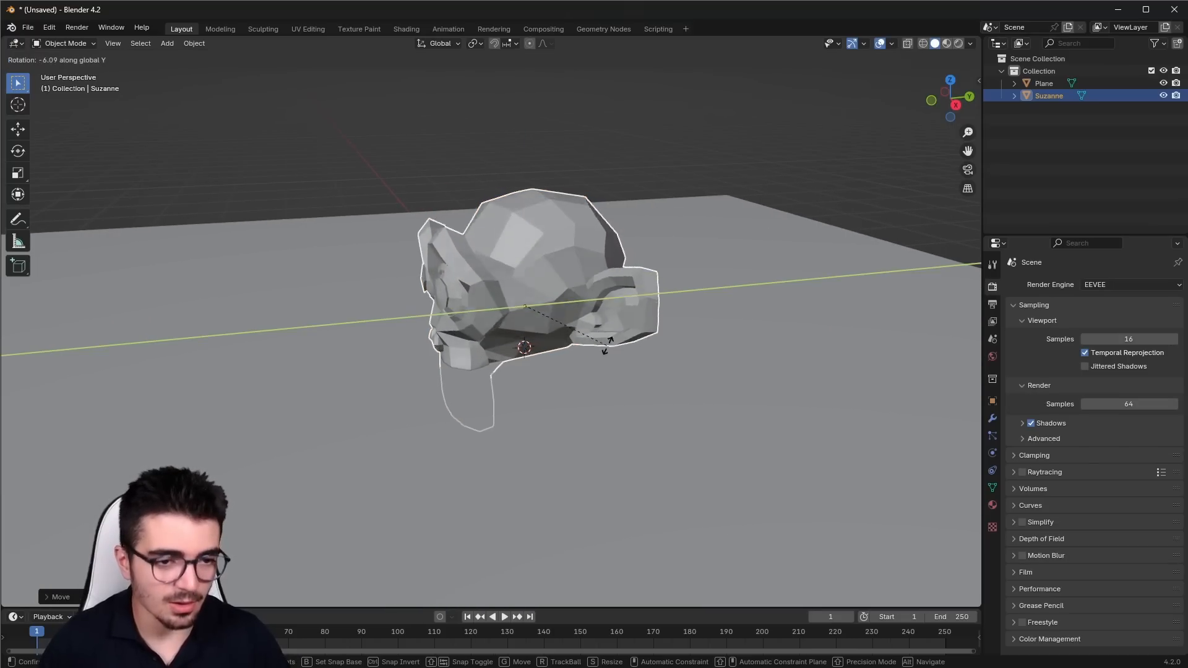
key(x)
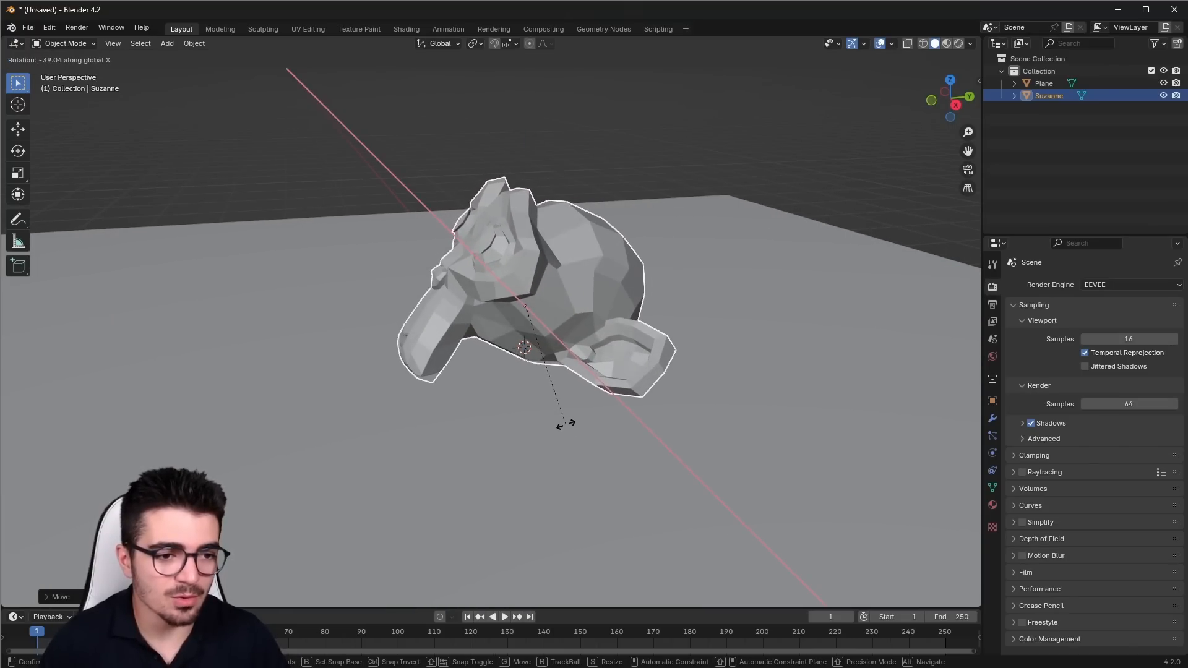
click(560, 424)
- Fine-tune the monkey head's height along Z and its X rotation so it rests on the floor plane
middle_drag(560, 425, 511, 388)
key(g)
key(z)
click(507, 368)
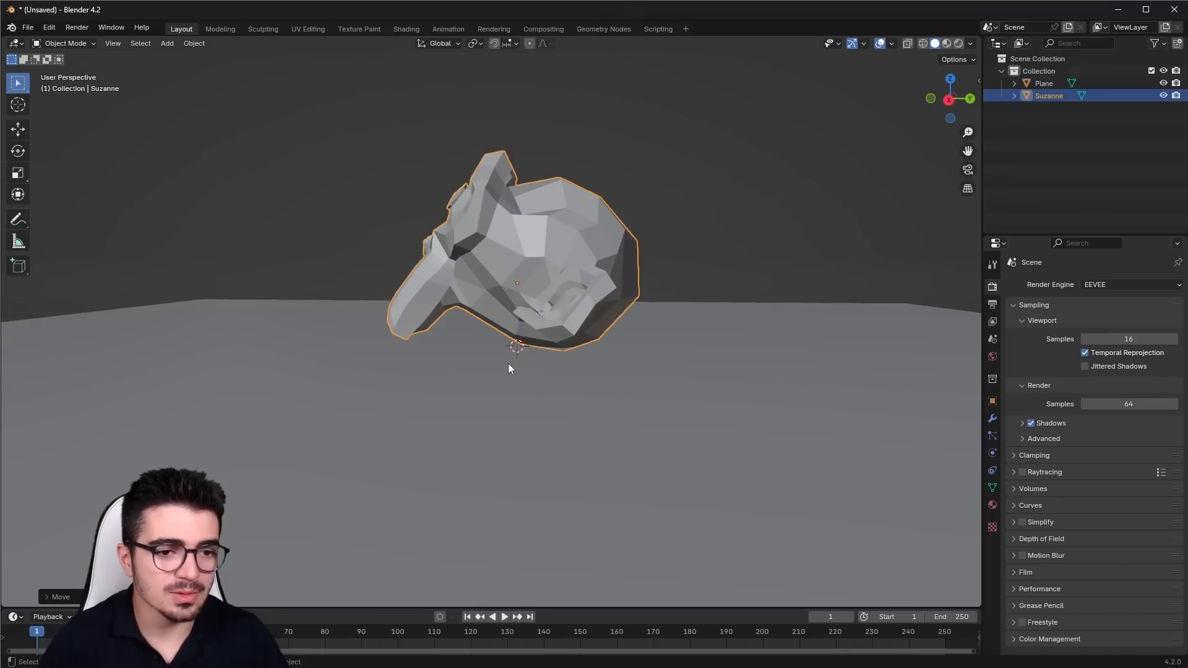
key(r)
key(x)
click(507, 360)
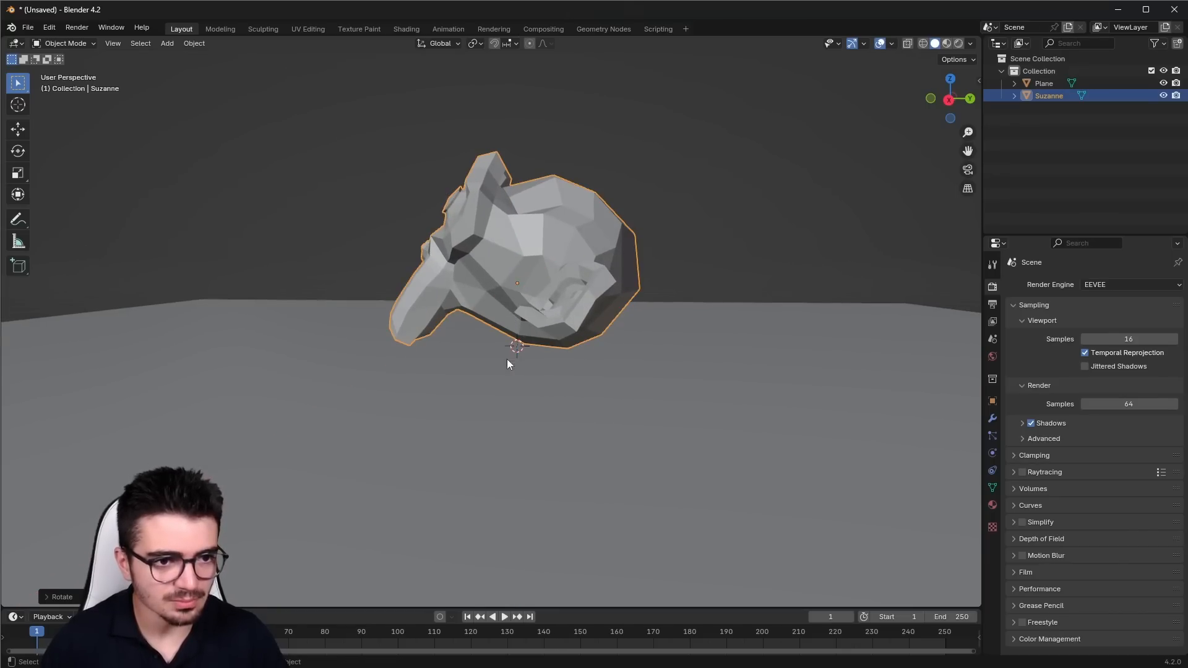
- Add a Subdivision modifier to the monkey head and set its viewport level to 2
middle_drag(507, 360, 563, 296)
click(993, 417)
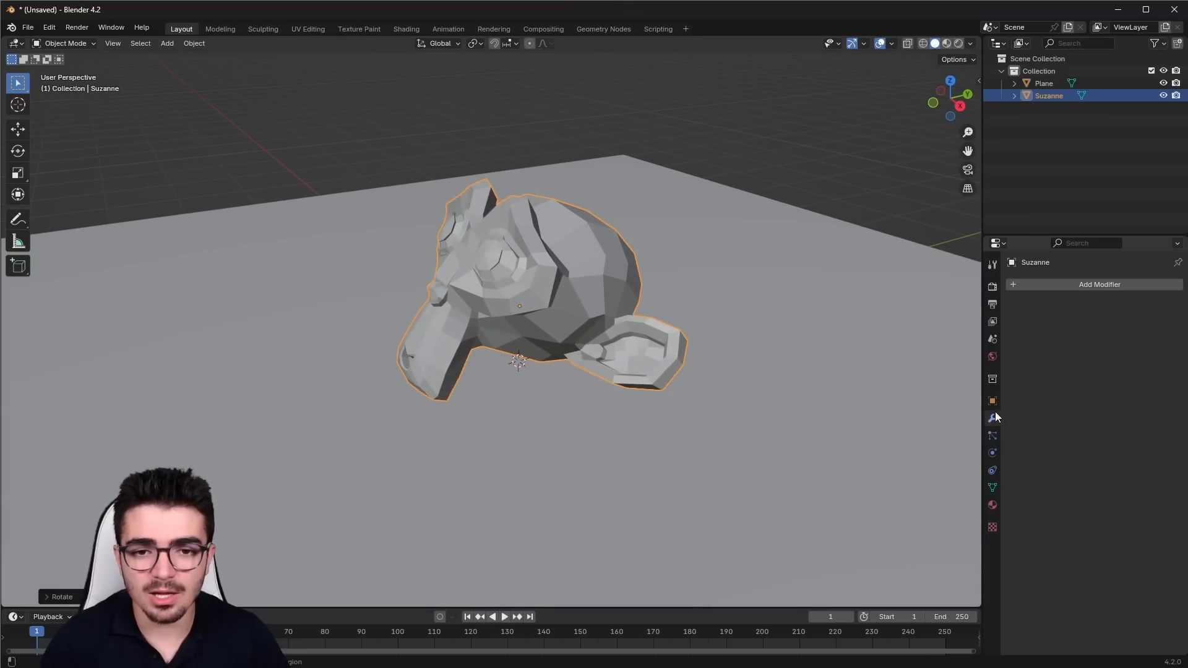
click(1059, 285)
text(sub)
key(Return)
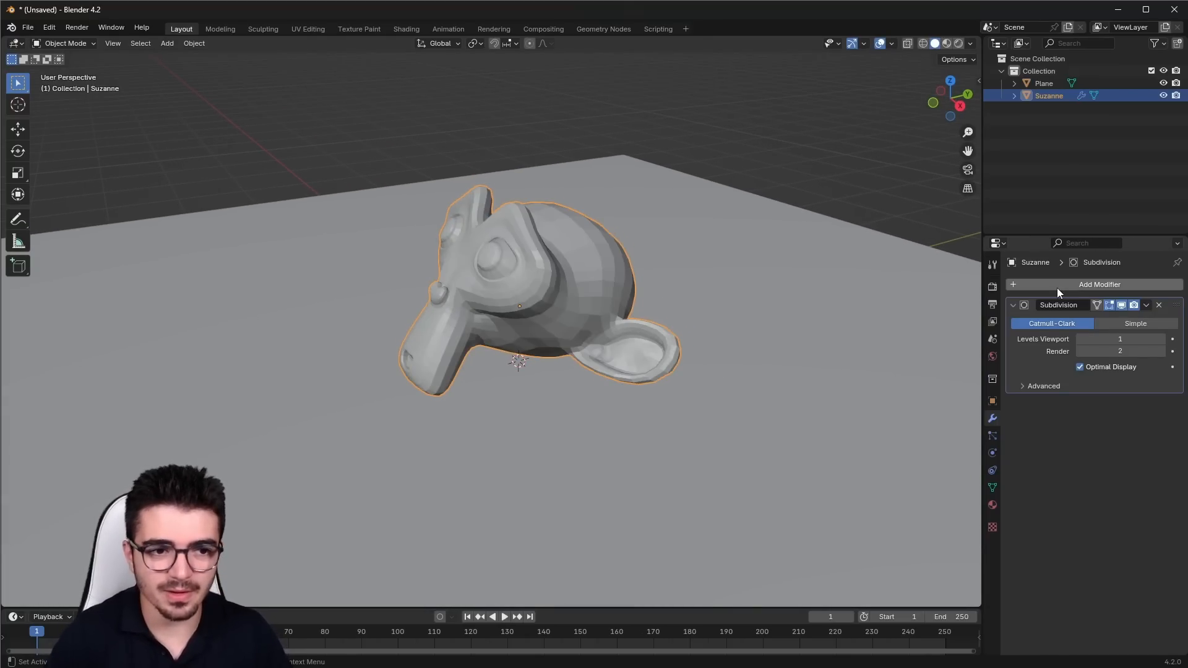
click(1162, 339)
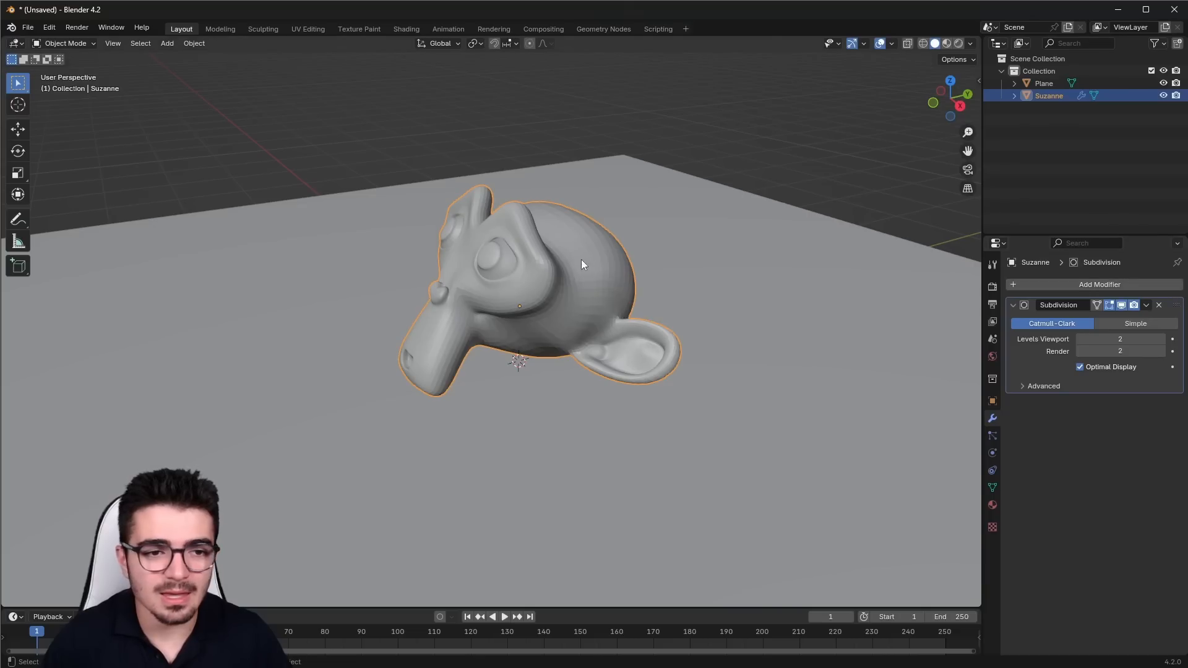
- Apply Shade Smooth to the monkey head and view its face from the front
right_click(512, 261)
click(509, 260)
middle_drag(485, 167, 644, 330)
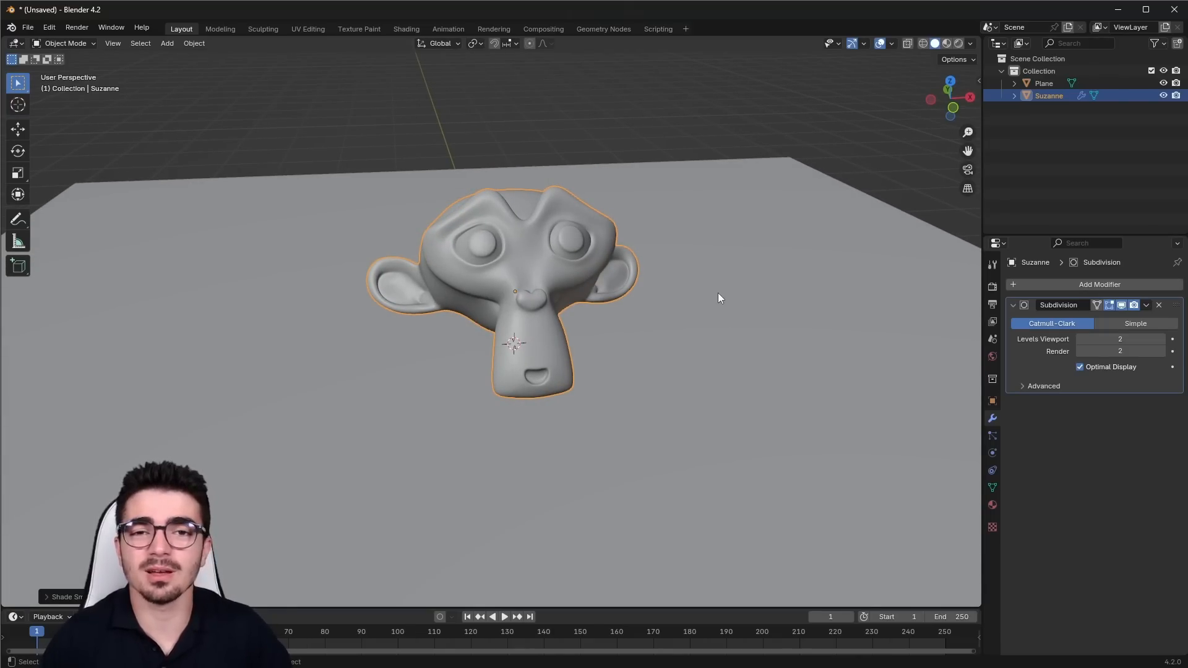
- Set the world colour to an Environment Texture and load spruit_sunrise_4k.hdr
middle_drag(726, 301, 994, 347)
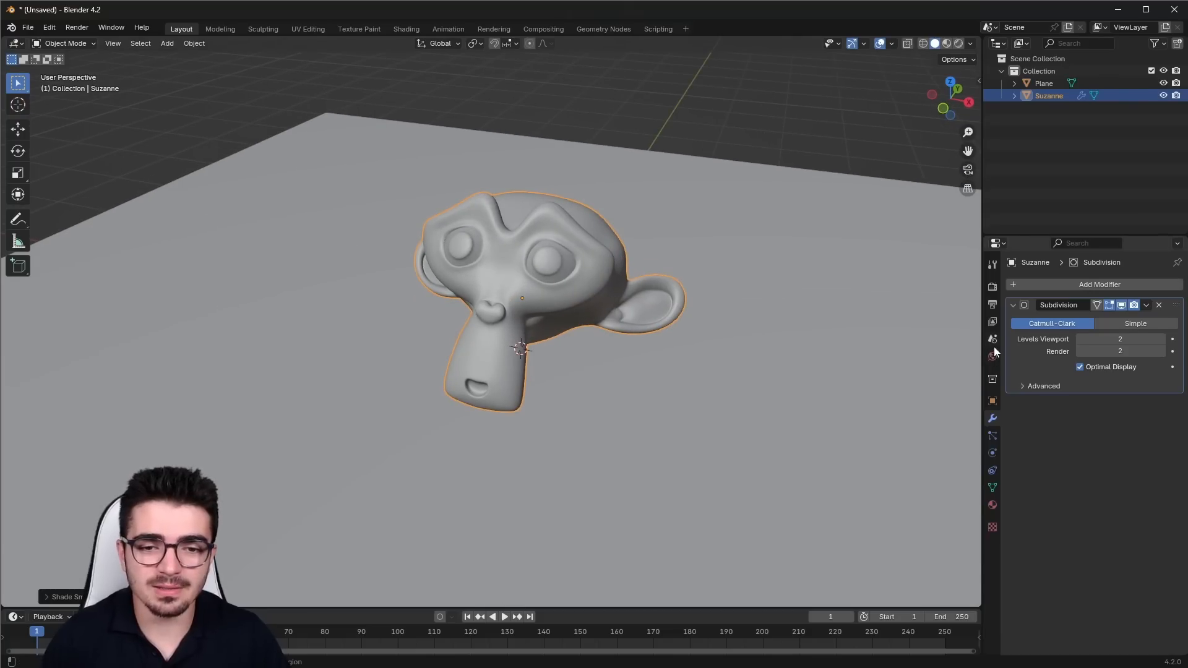
click(992, 355)
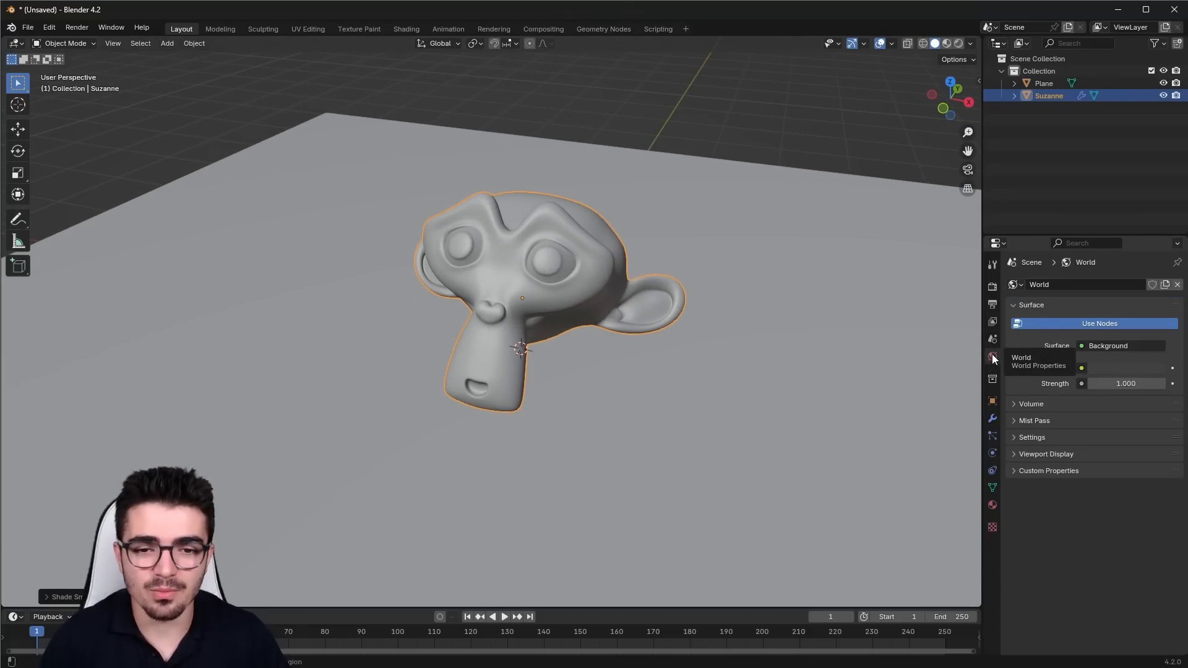
click(1082, 369)
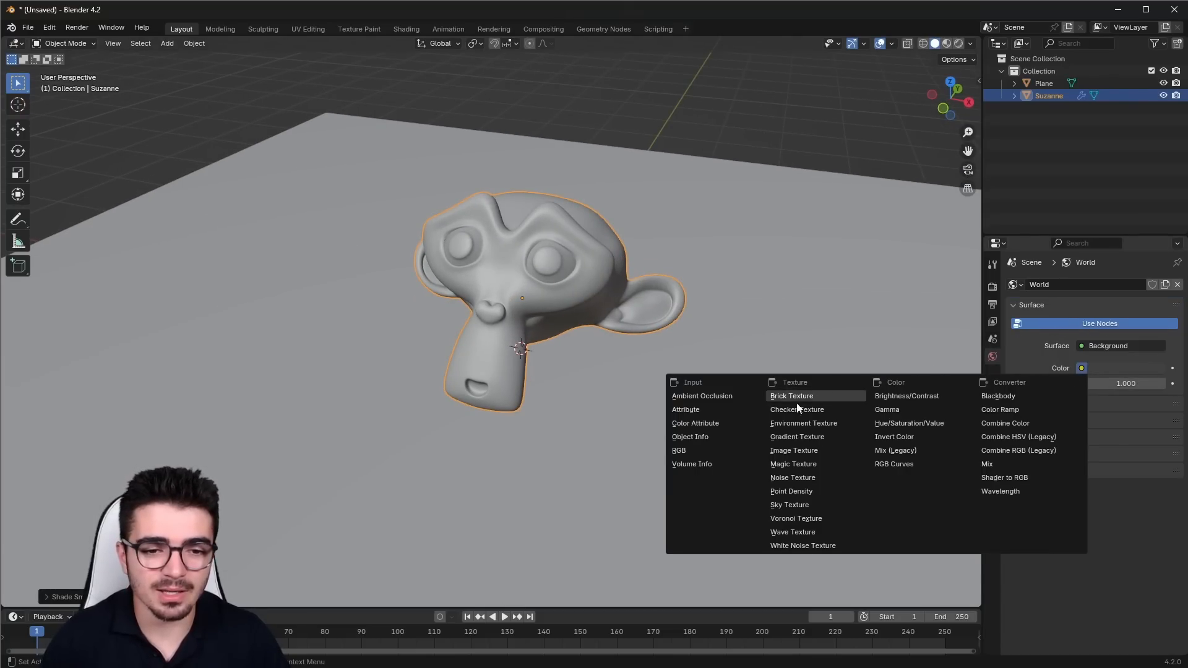
click(827, 425)
click(1142, 384)
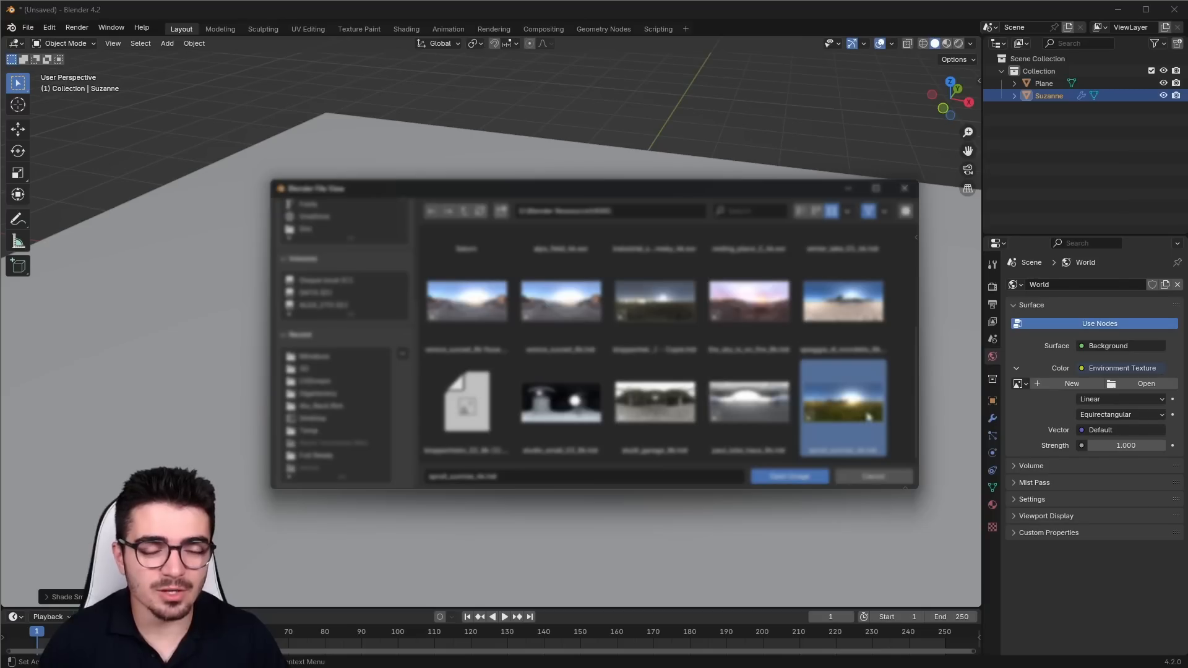
double_click(868, 416)
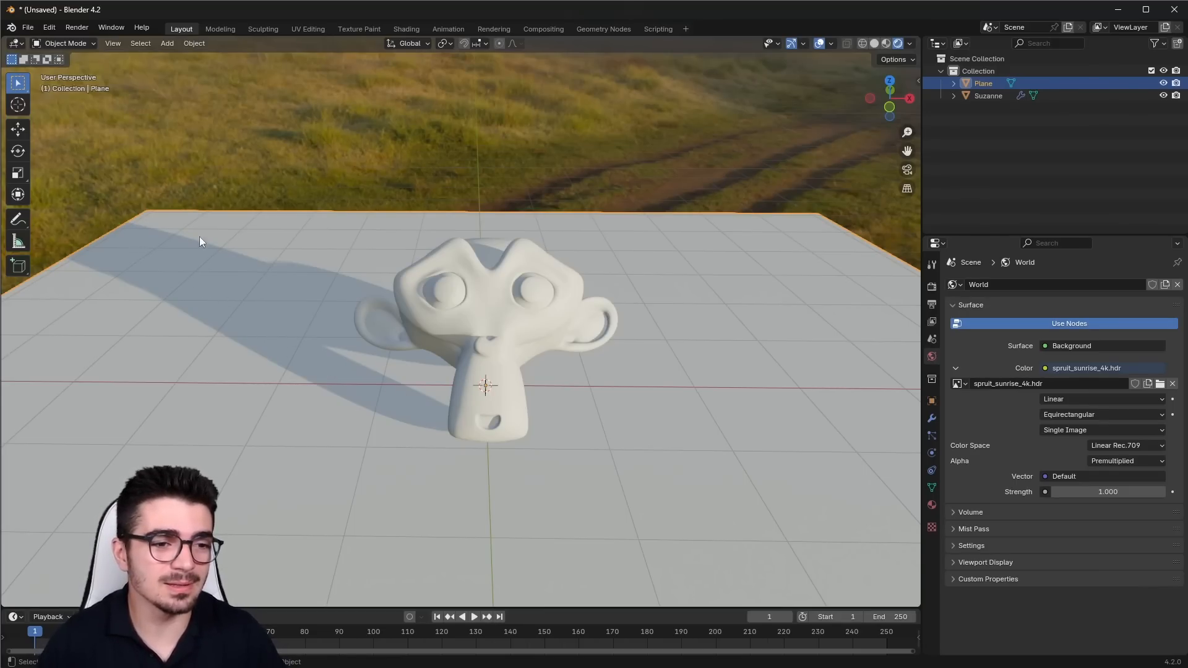
- Examine the shadow the monkey casts on the plane from several sides and compare it with the same scene in Blender 4.1
middle_drag(199, 237, 452, 426)
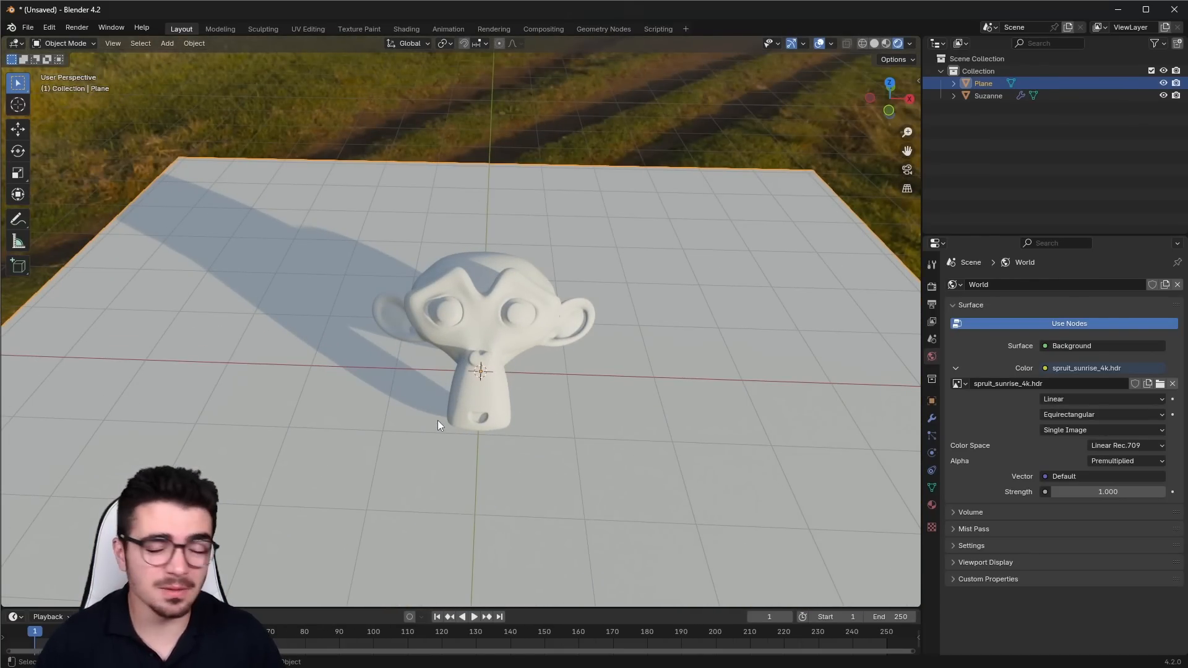
scroll(440, 419, down, 1)
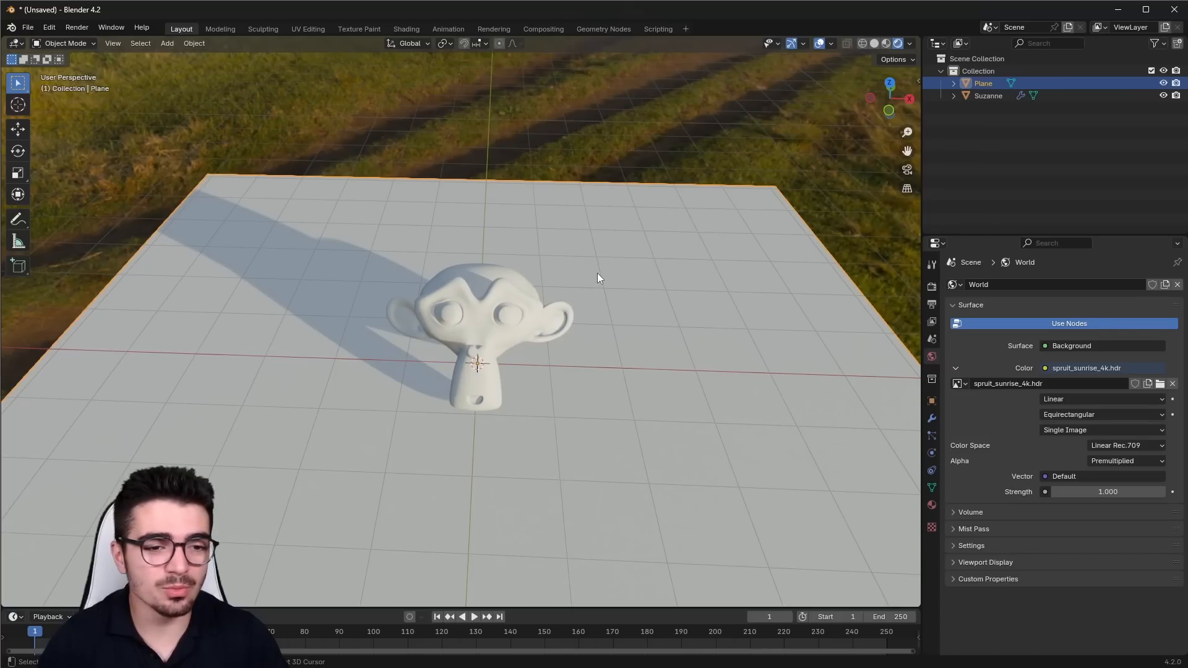
key(shift+a)
mouse_move(547, 425)
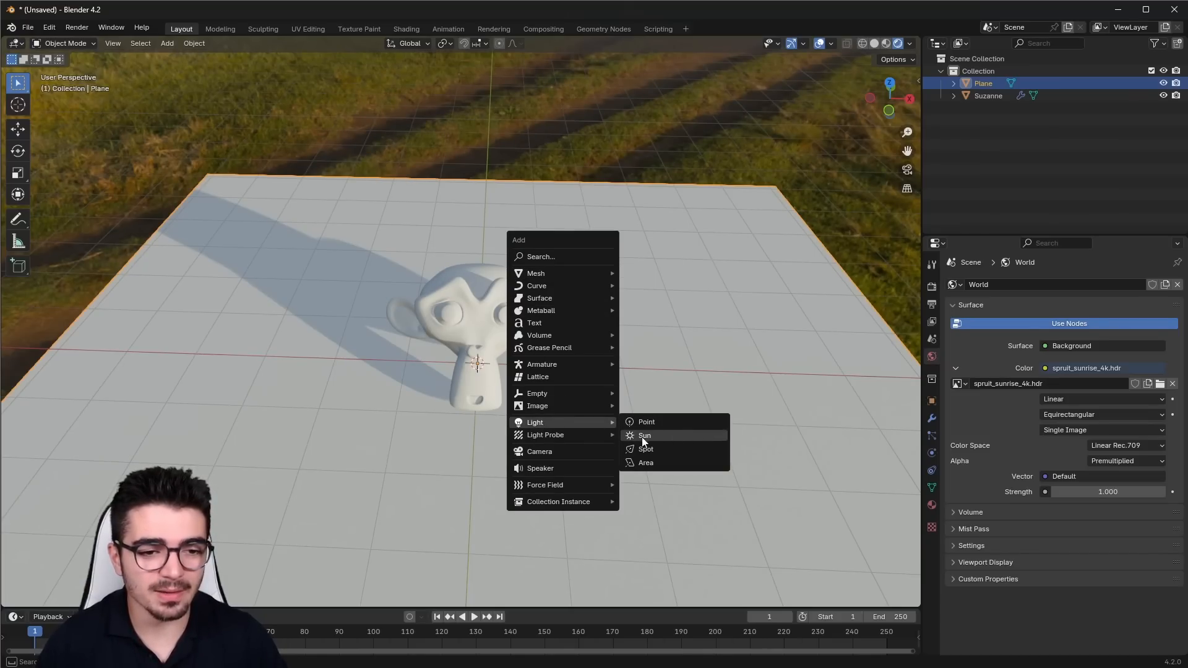
middle_drag(297, 255, 491, 365)
middle_drag(126, 362, 671, 378)
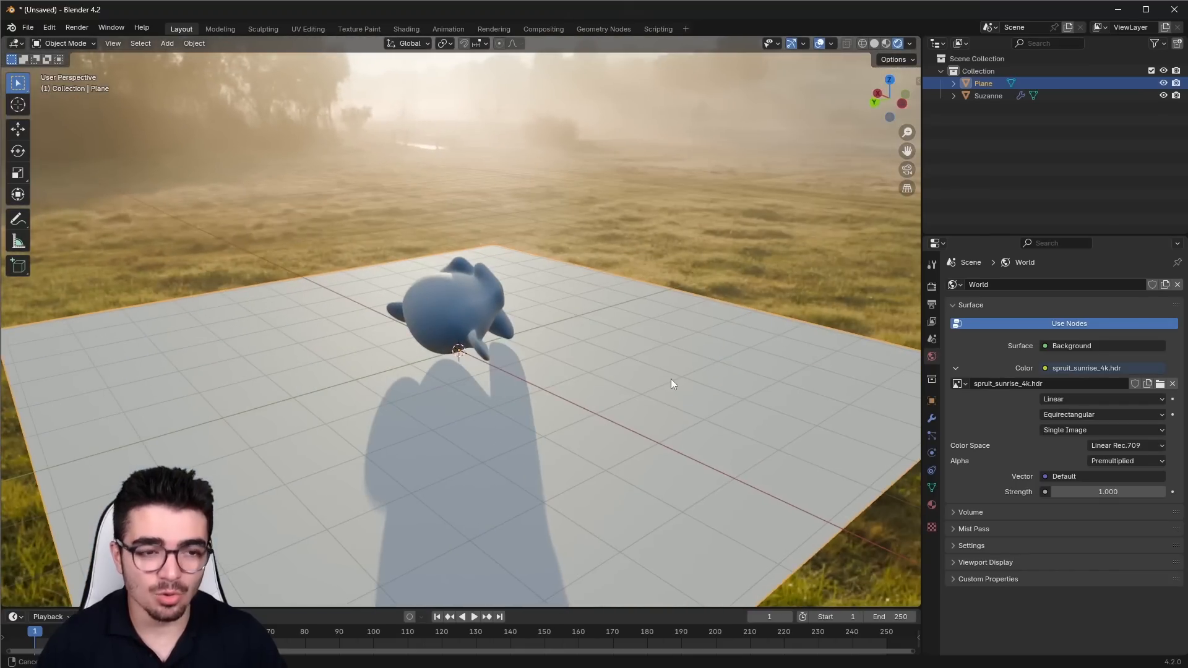
middle_drag(679, 278, 516, 343)
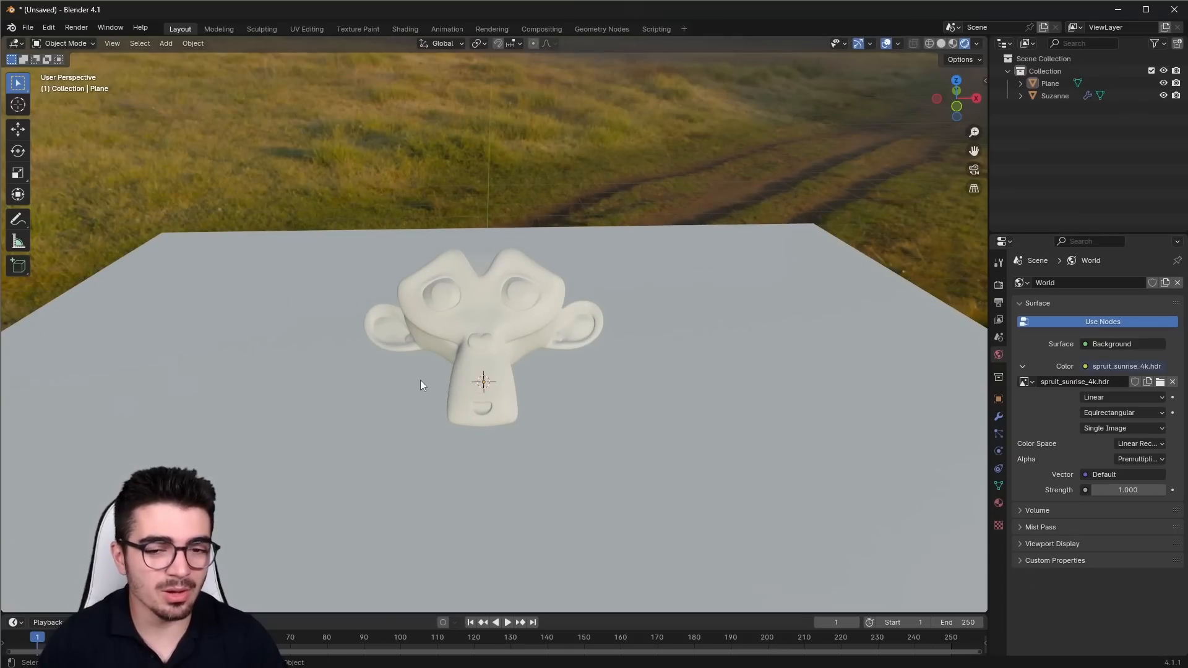
middle_drag(421, 384, 371, 377)
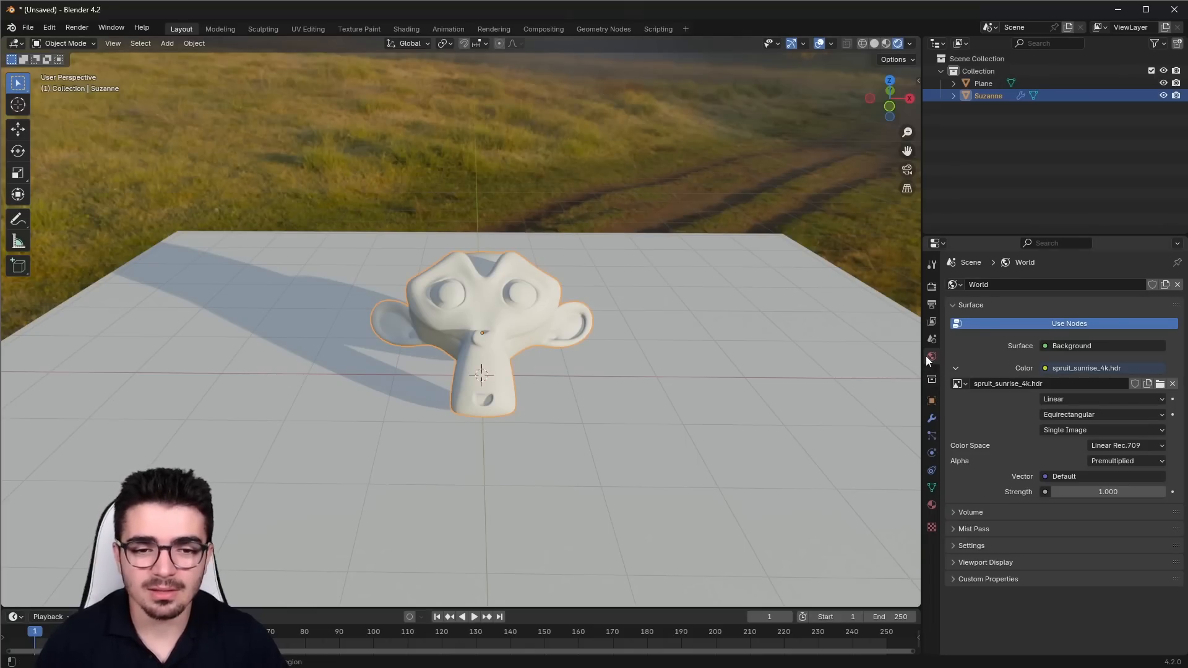
- Compare the scene with the world's sun shadow off and on, and review the sun's shadow options
click(969, 546)
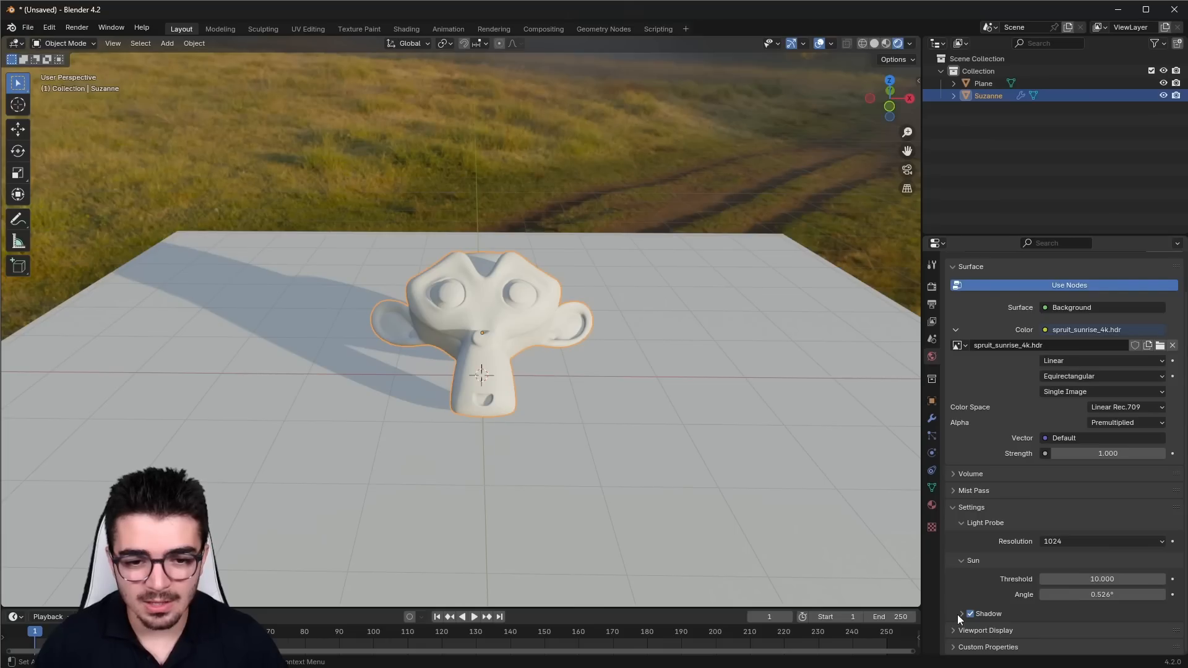
click(969, 614)
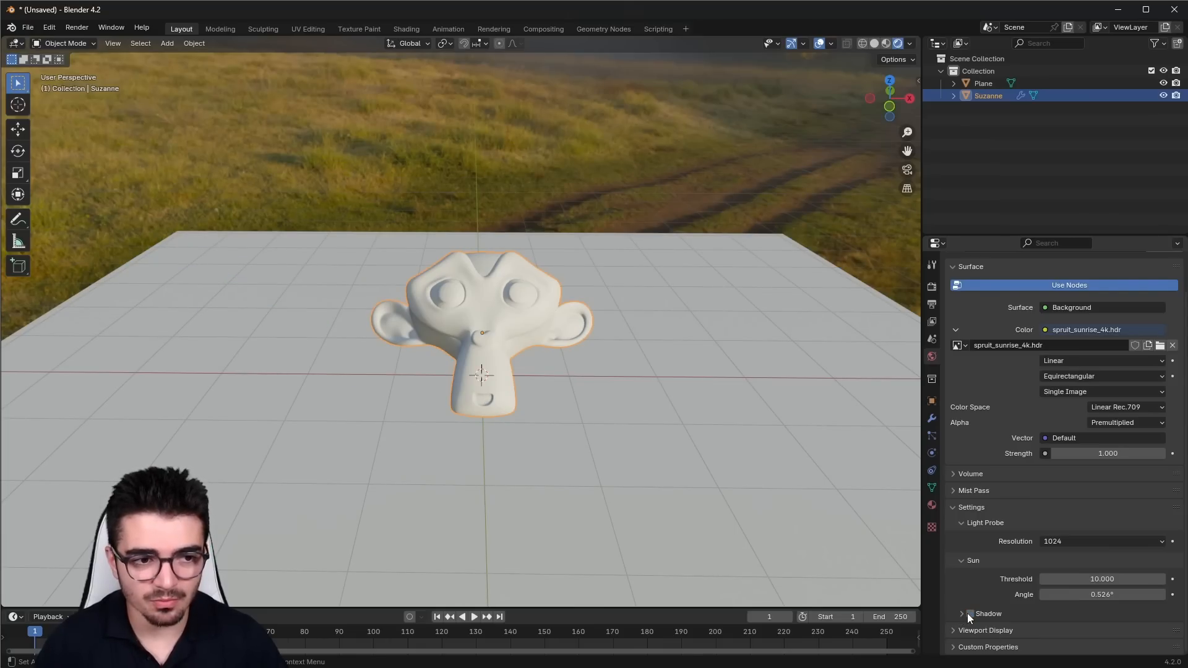
click(968, 613)
click(968, 613)
click(968, 614)
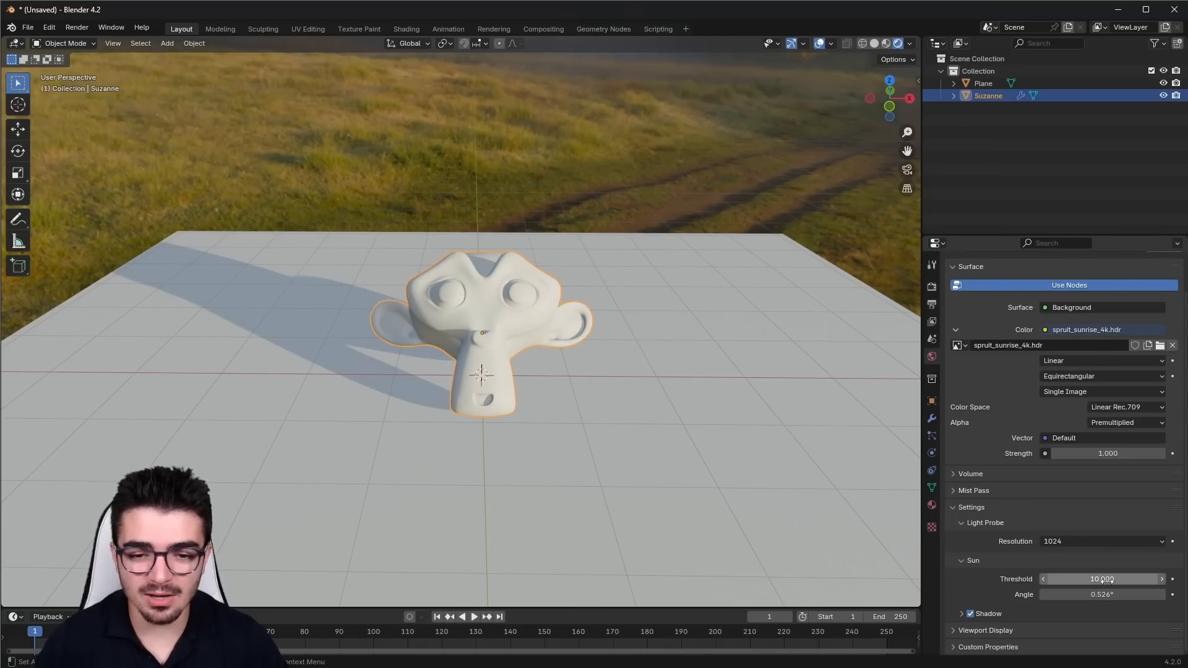
click(964, 615)
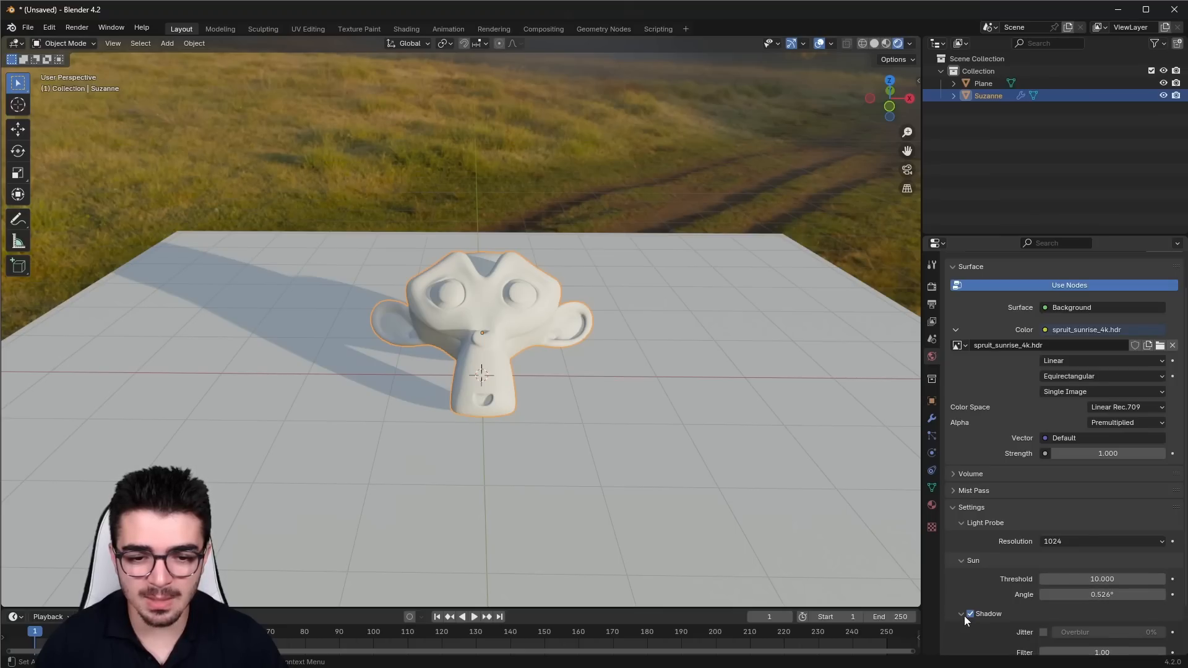
scroll(964, 615, down, 3)
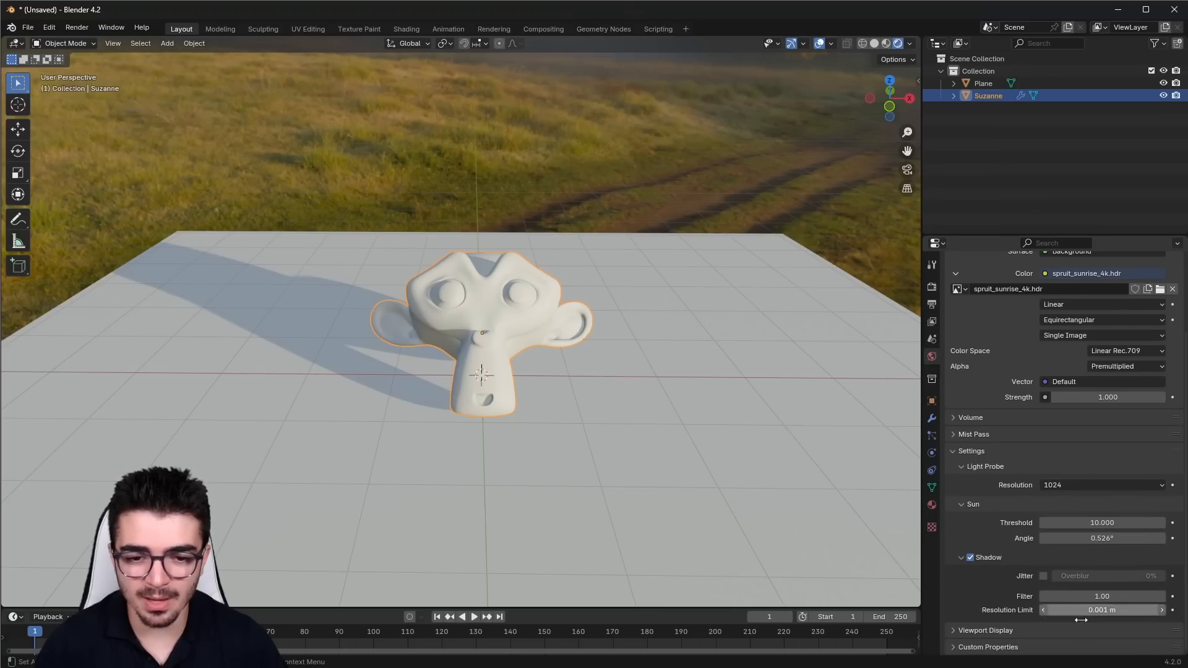
click(961, 557)
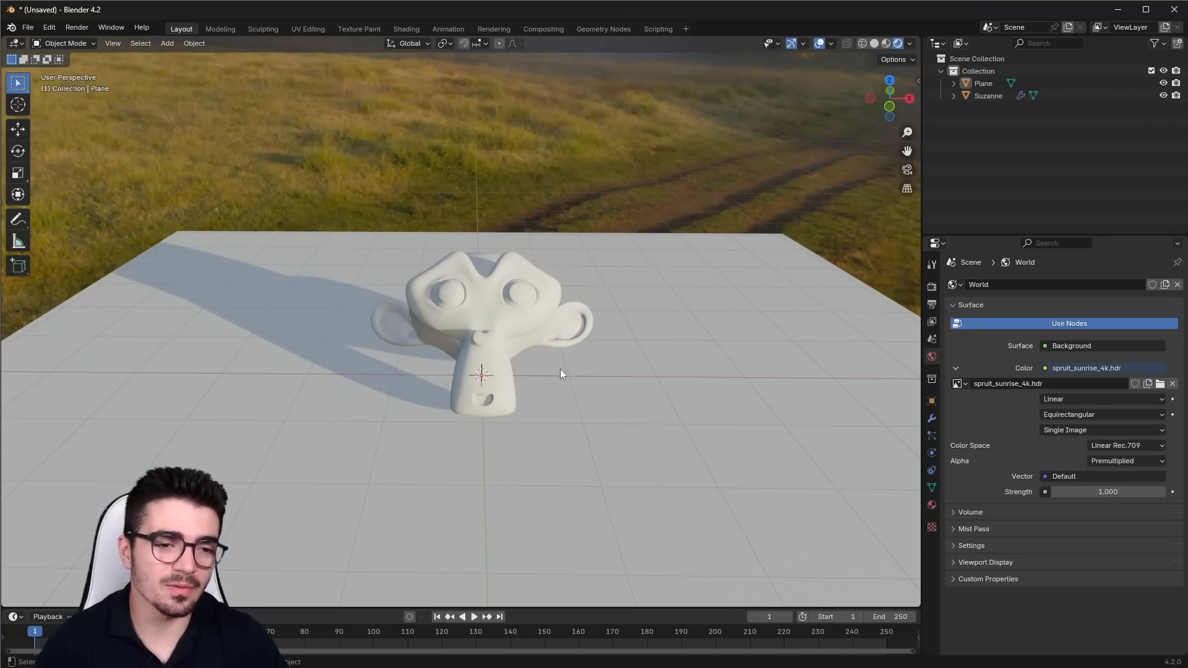
- Give the monkey head a new material with Metallic 1.000 and Roughness 0.000
click(467, 301)
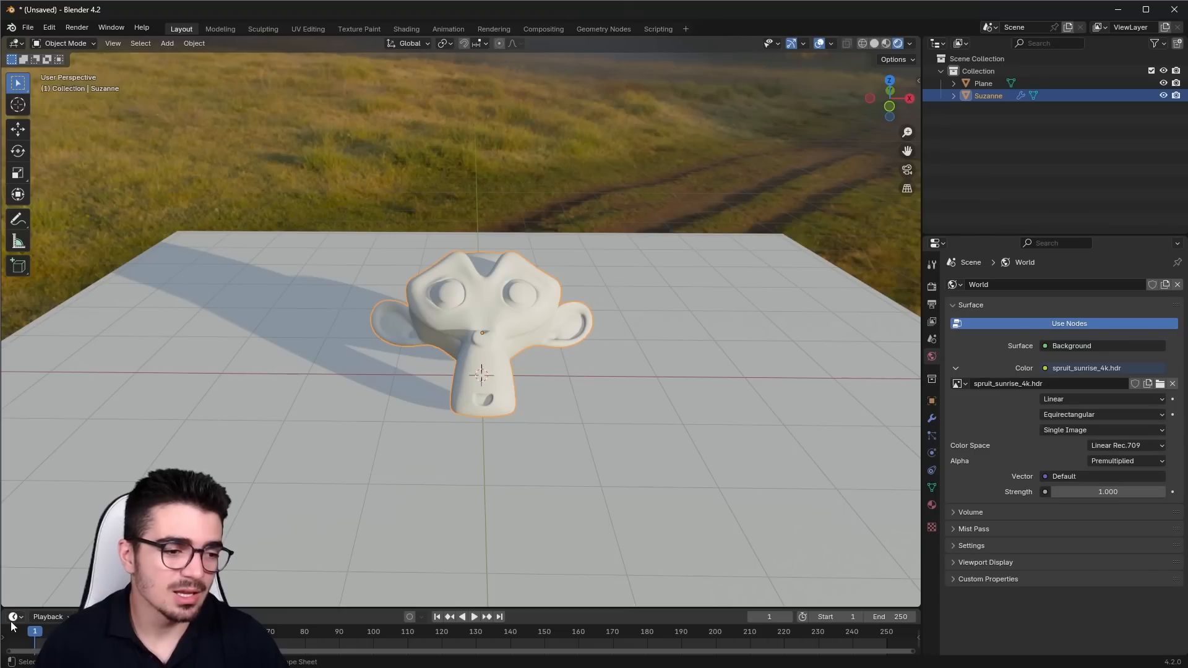
click(934, 508)
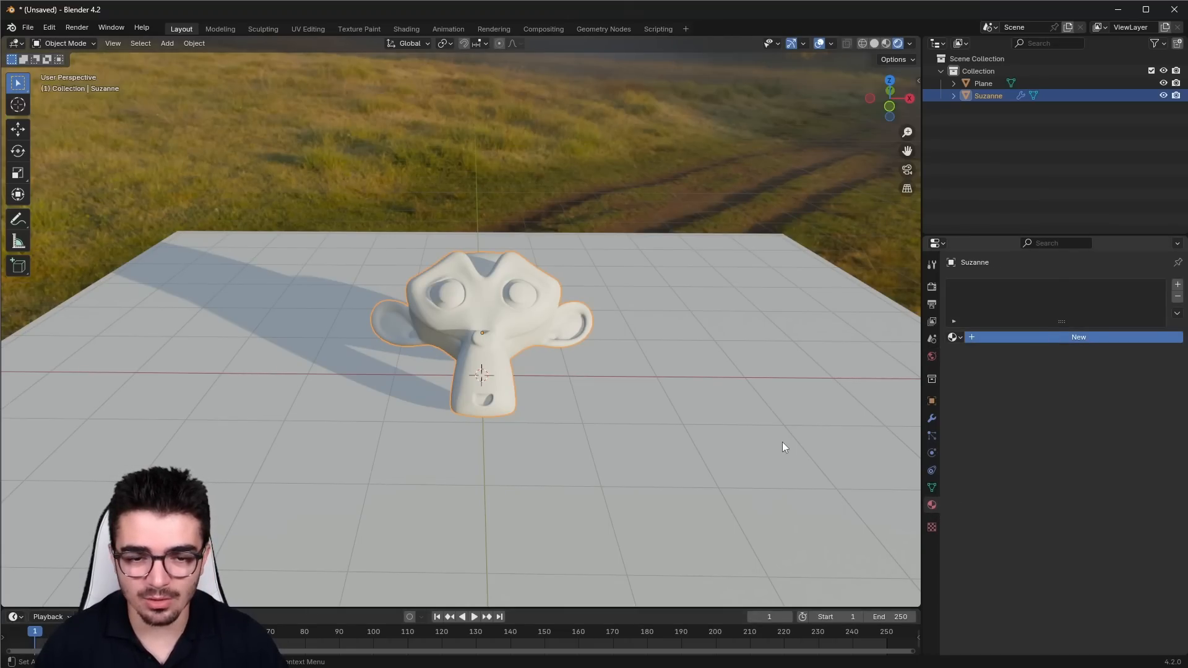
middle_drag(782, 442, 694, 417)
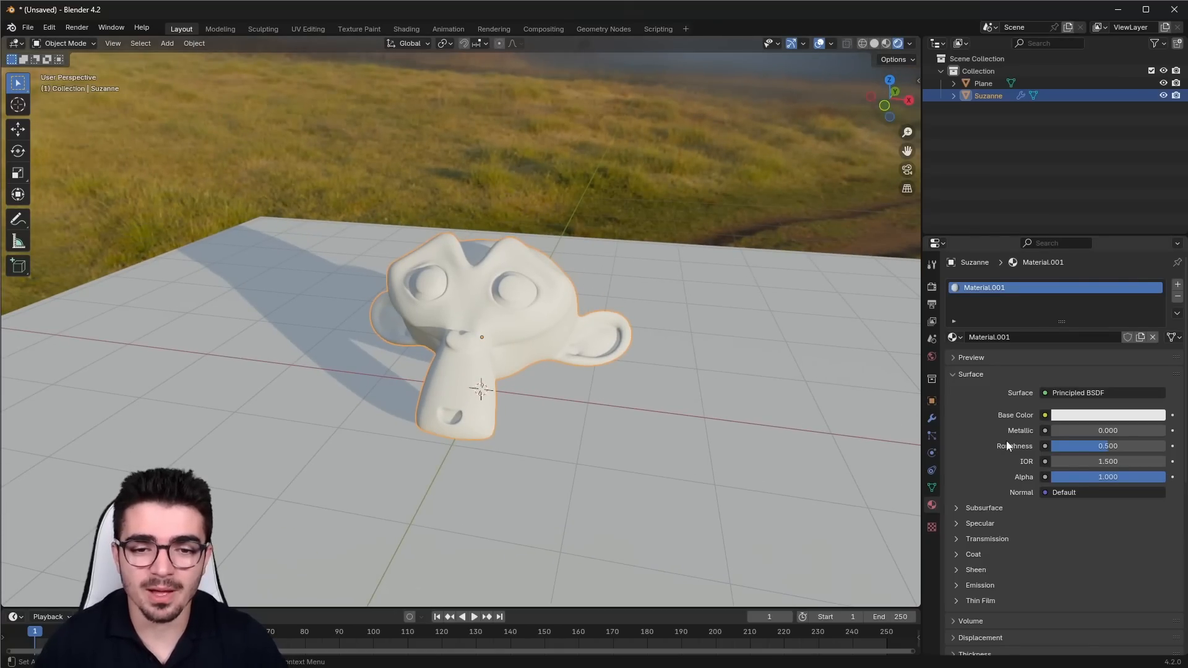
mouse_move(1062, 431)
mouse_down()
mouse_move(1138, 430)
mouse_move(1051, 446)
mouse_up()
middle_drag(396, 408, 466, 399)
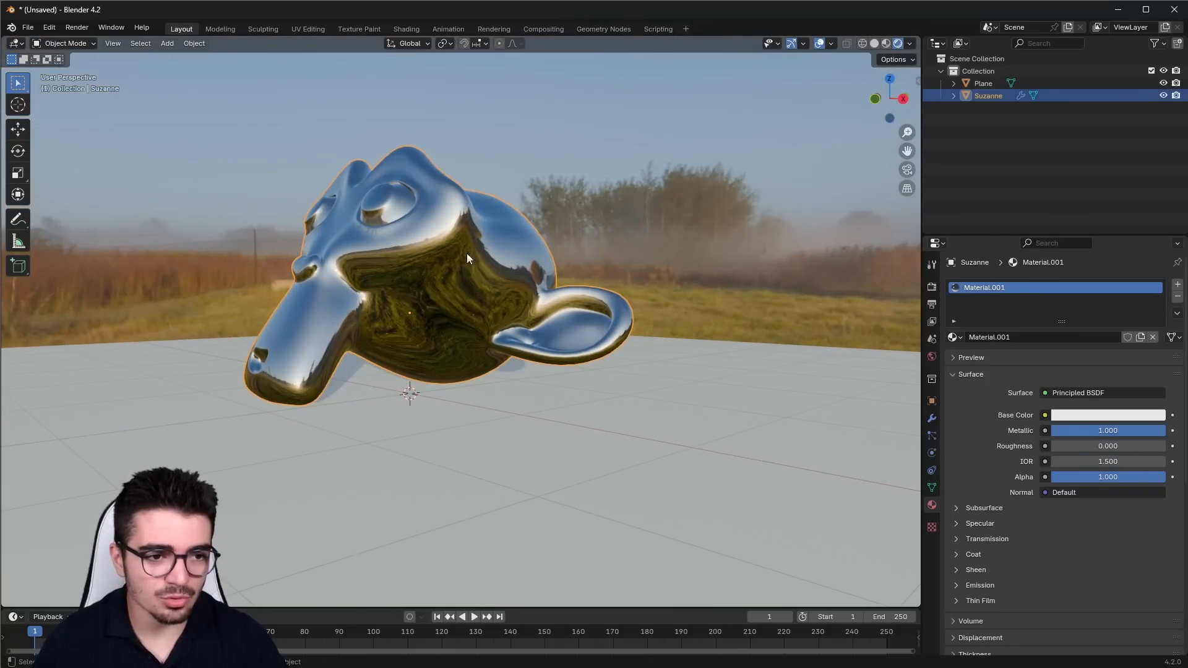
middle_drag(468, 258, 560, 421)
- Enable Raytracing in the scene's EEVEE render settings and show its options
click(931, 287)
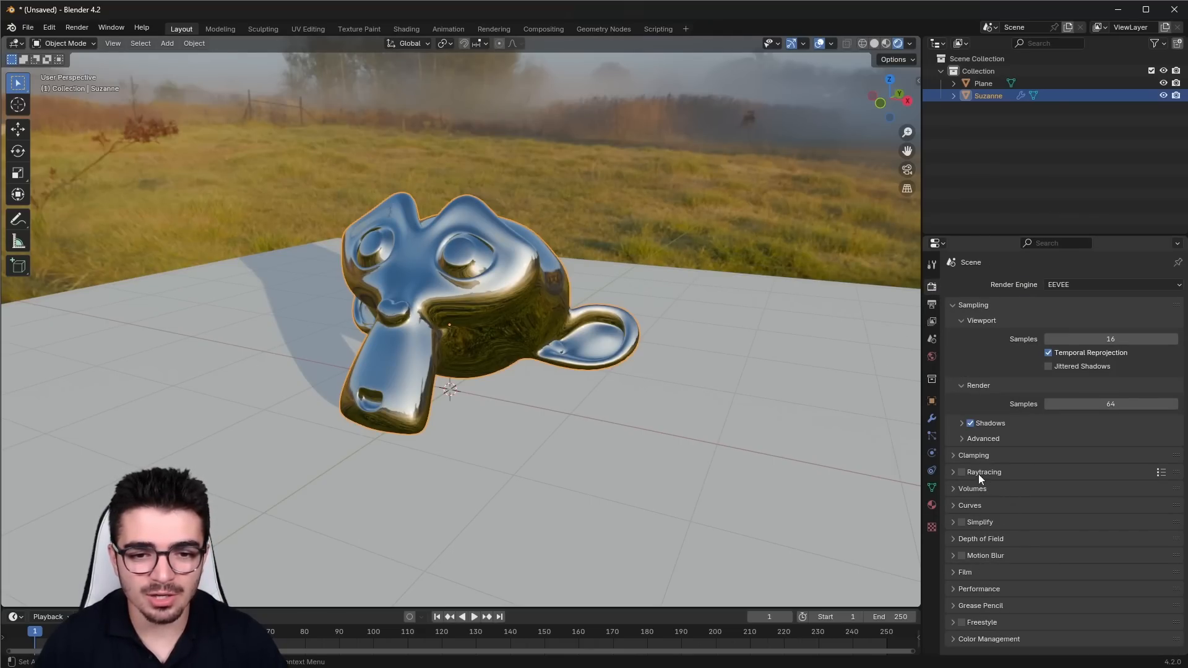
click(961, 472)
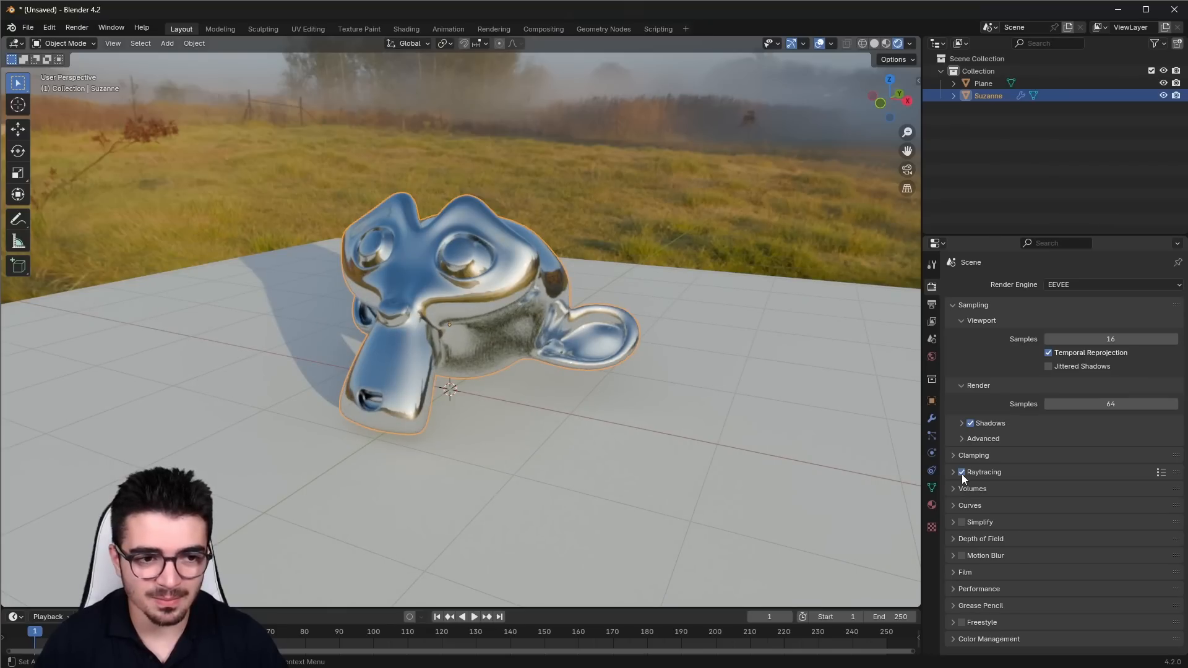
mouse_move(451, 361)
middle_down()
mouse_move(330, 354)
mouse_move(633, 357)
mouse_move(456, 355)
middle_up()
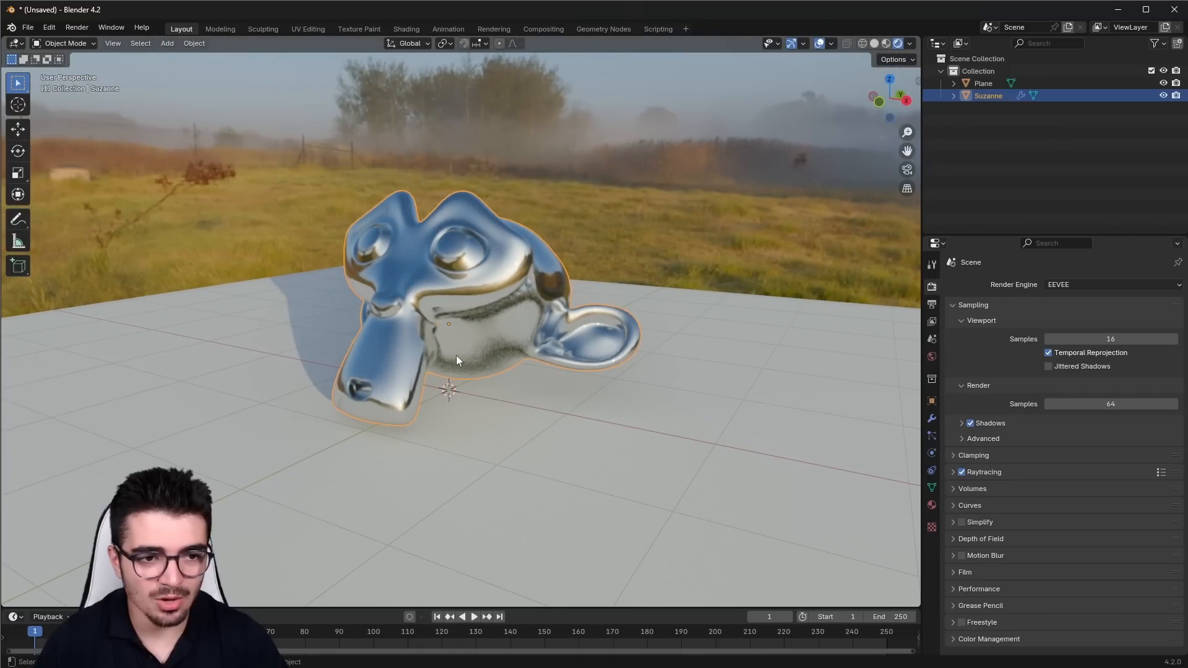
click(956, 472)
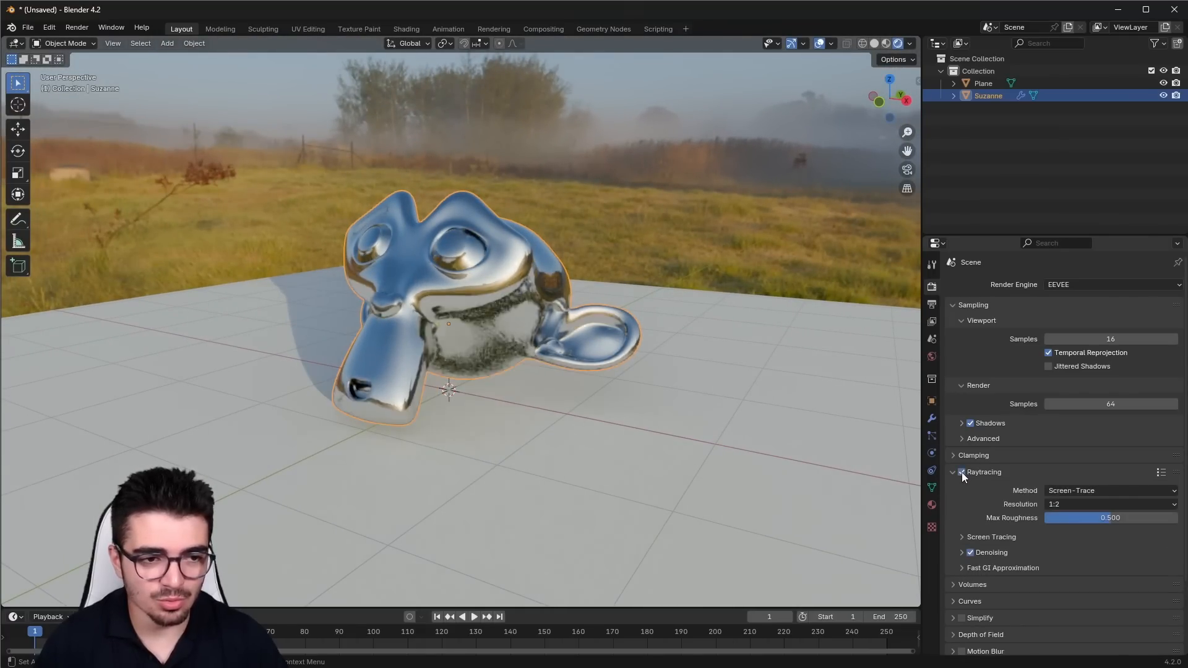
- Examine how the plane reflects in the metallic monkey head, comparing raytracing off and on and briefly shifting the plane as a test
middle_drag(470, 386, 383, 379)
click(458, 414)
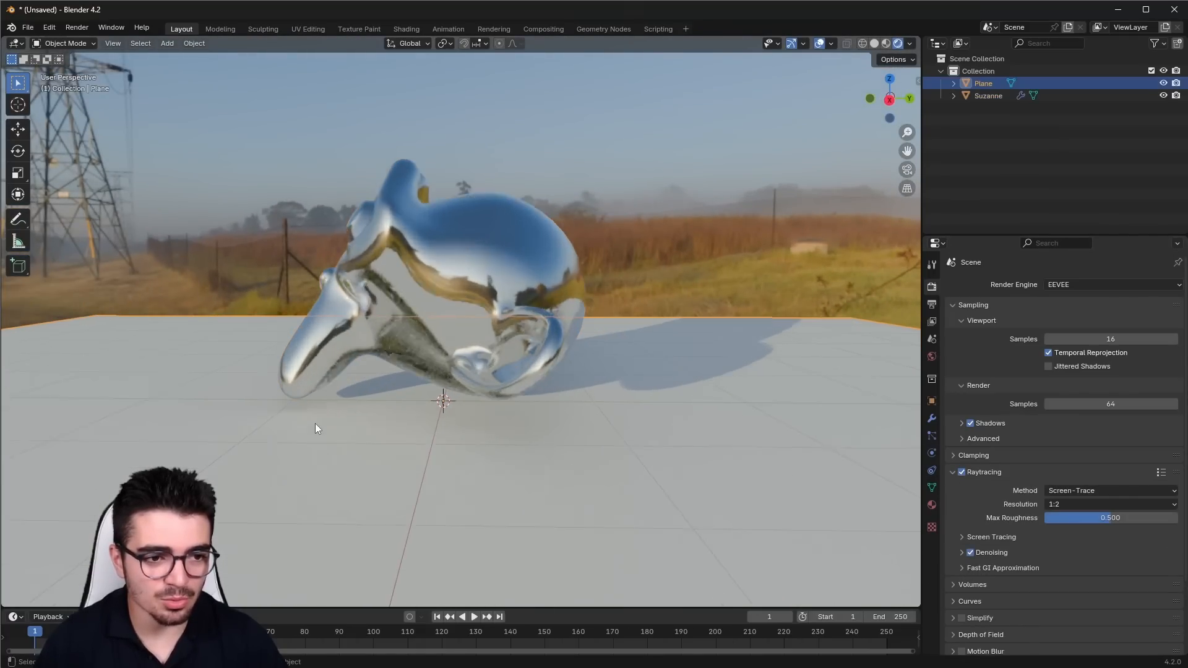
middle_drag(466, 488, 503, 489)
click(964, 471)
click(961, 471)
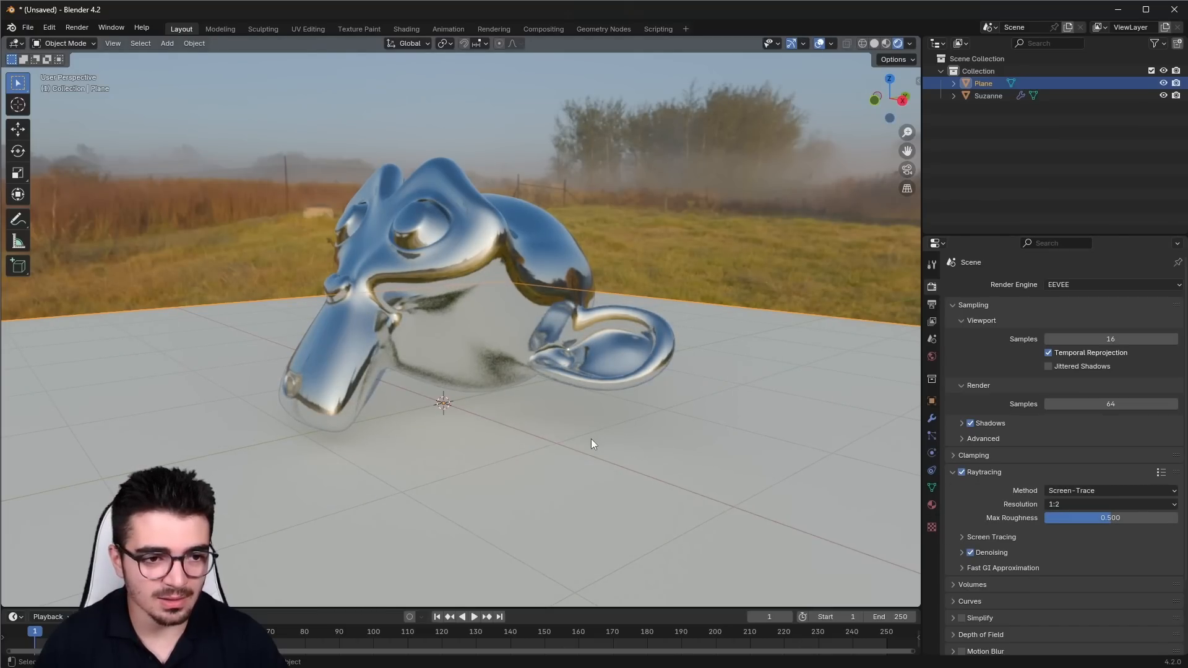
key(g)
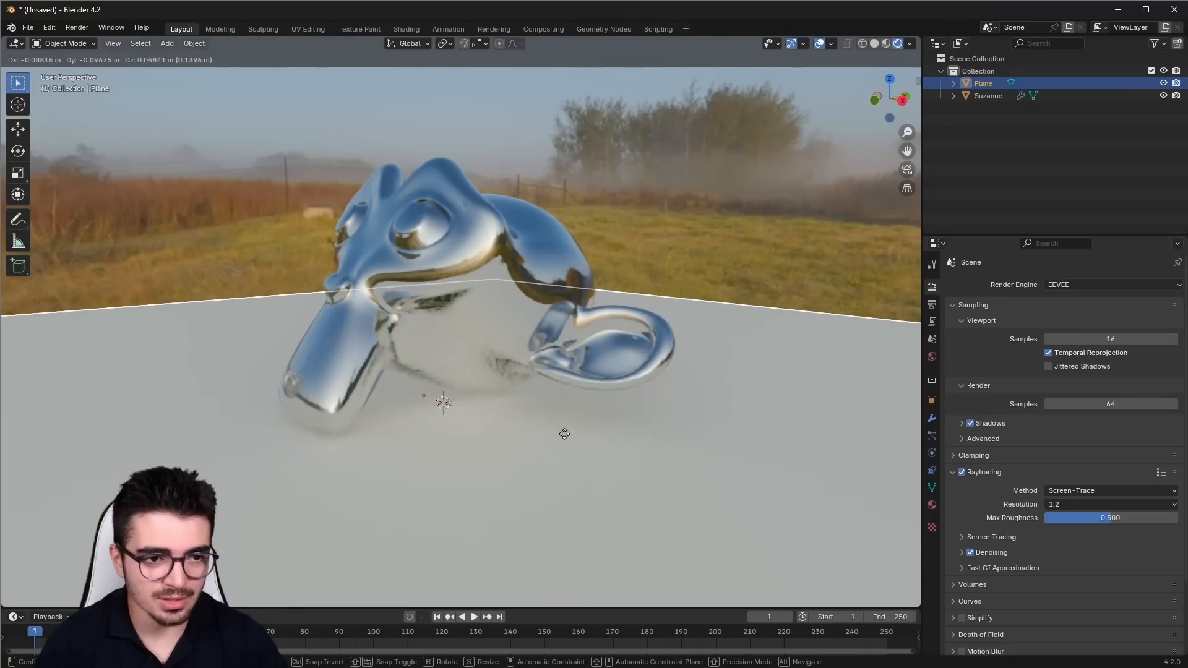
right_click(565, 433)
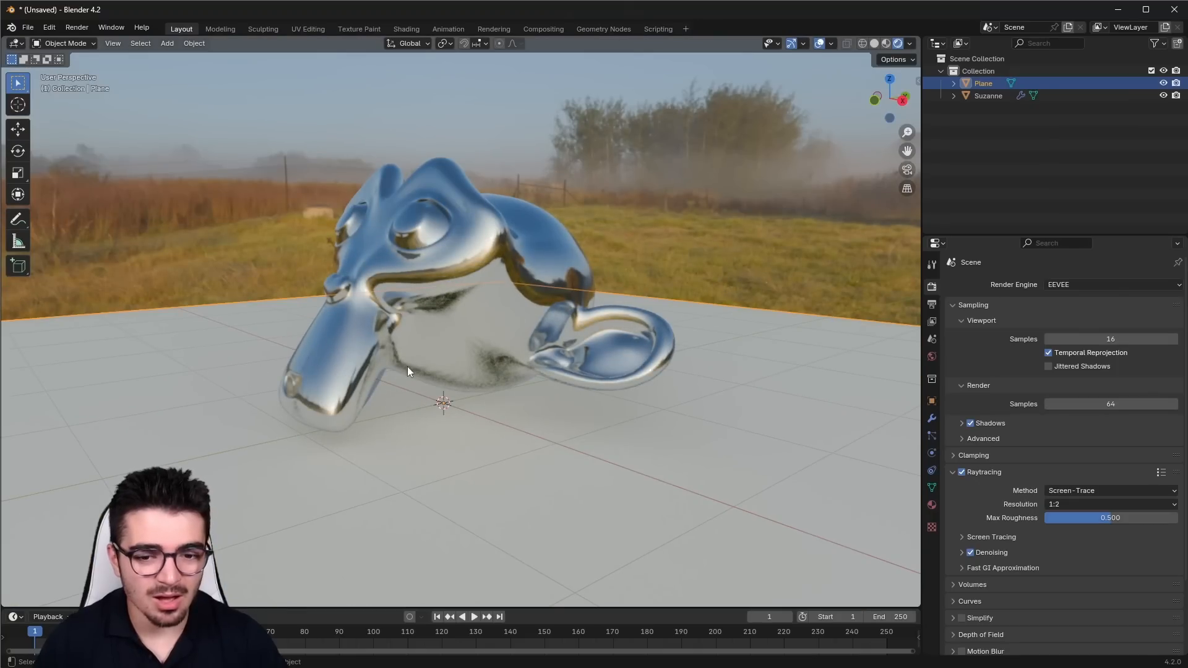
middle_drag(458, 422, 493, 414)
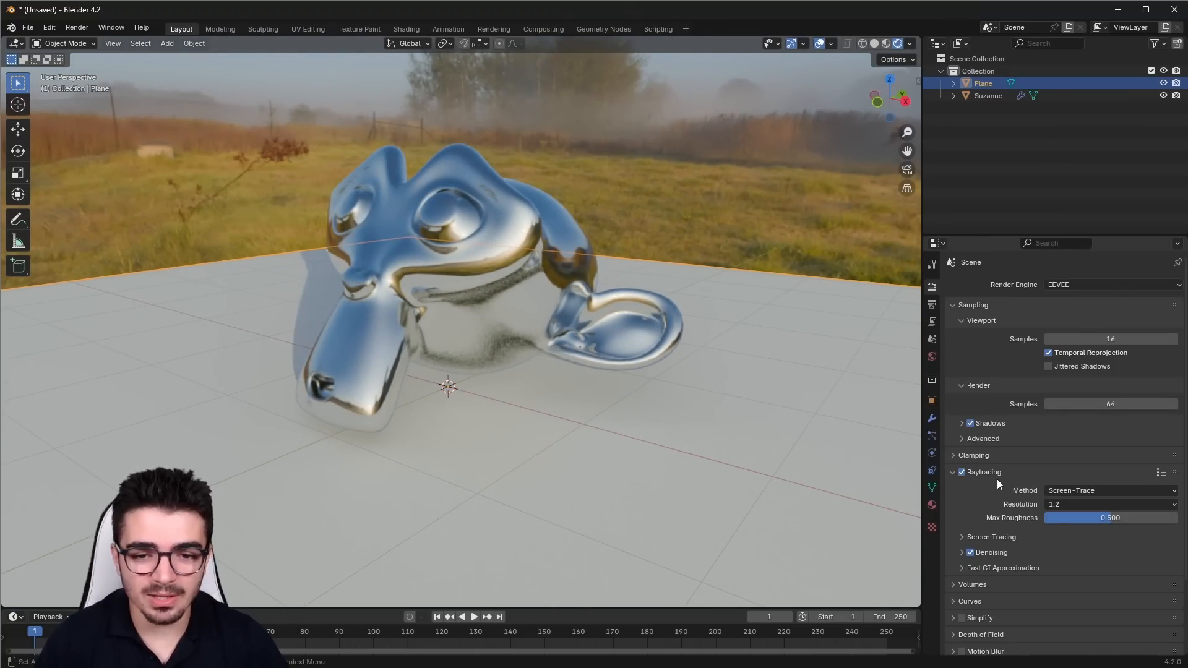
- Set the raytracing resolution to 1:1 and inspect the monkey's reflections from several sides
click(1055, 505)
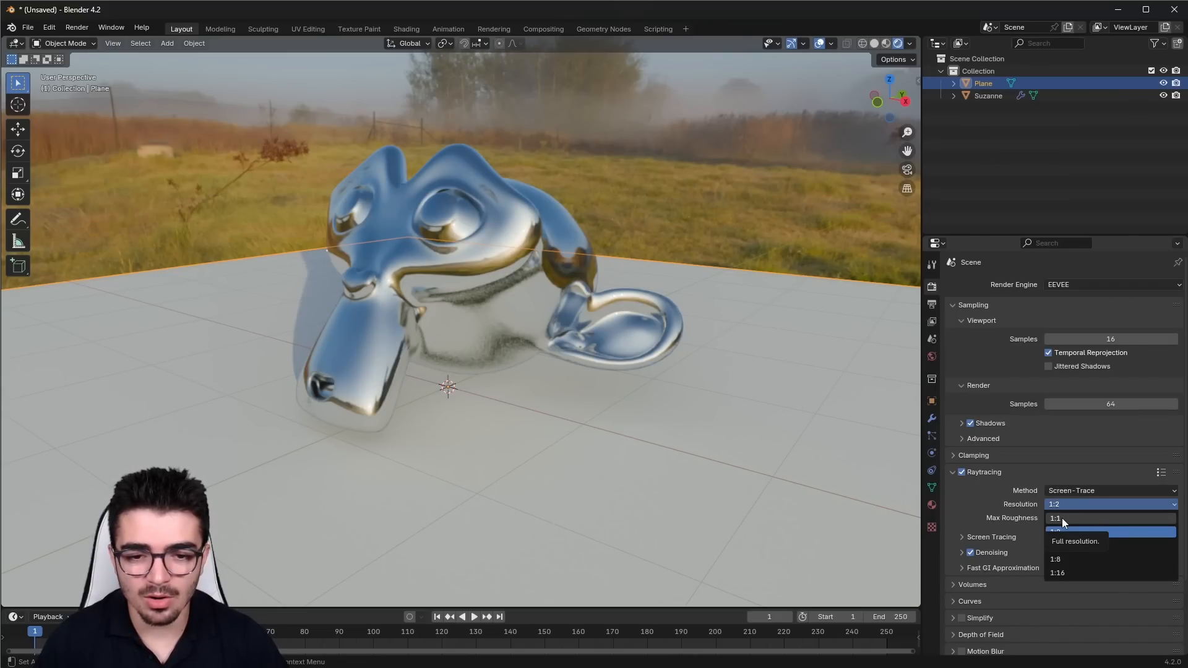
click(1061, 518)
middle_drag(457, 368, 384, 366)
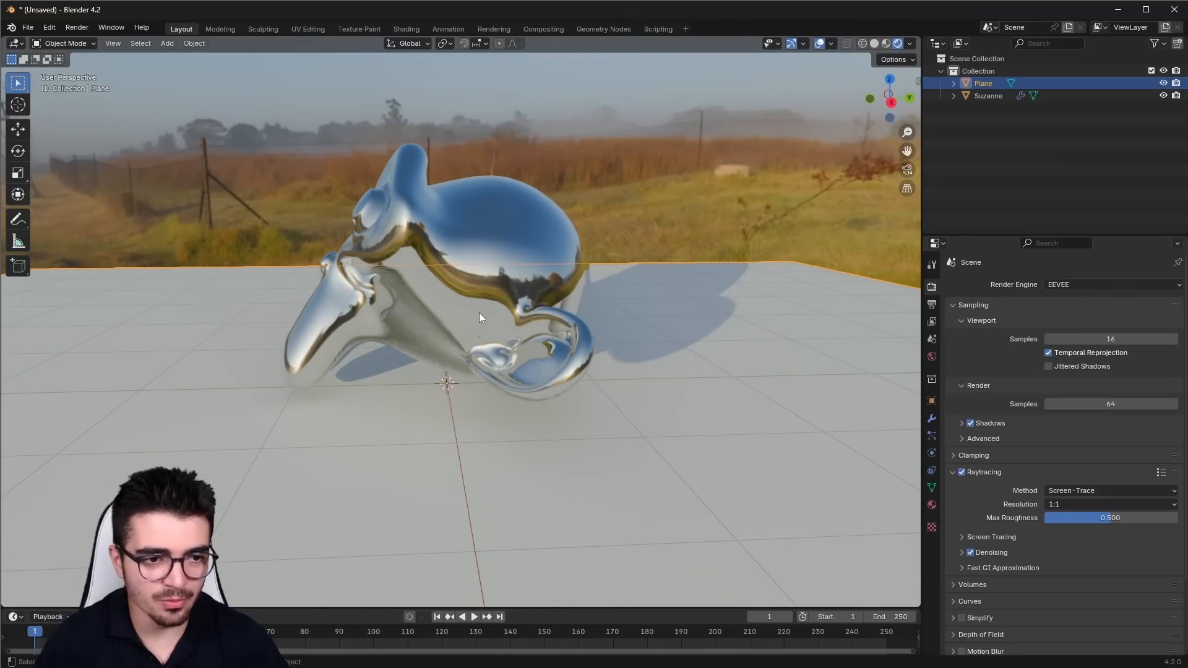
middle_drag(478, 313, 448, 303)
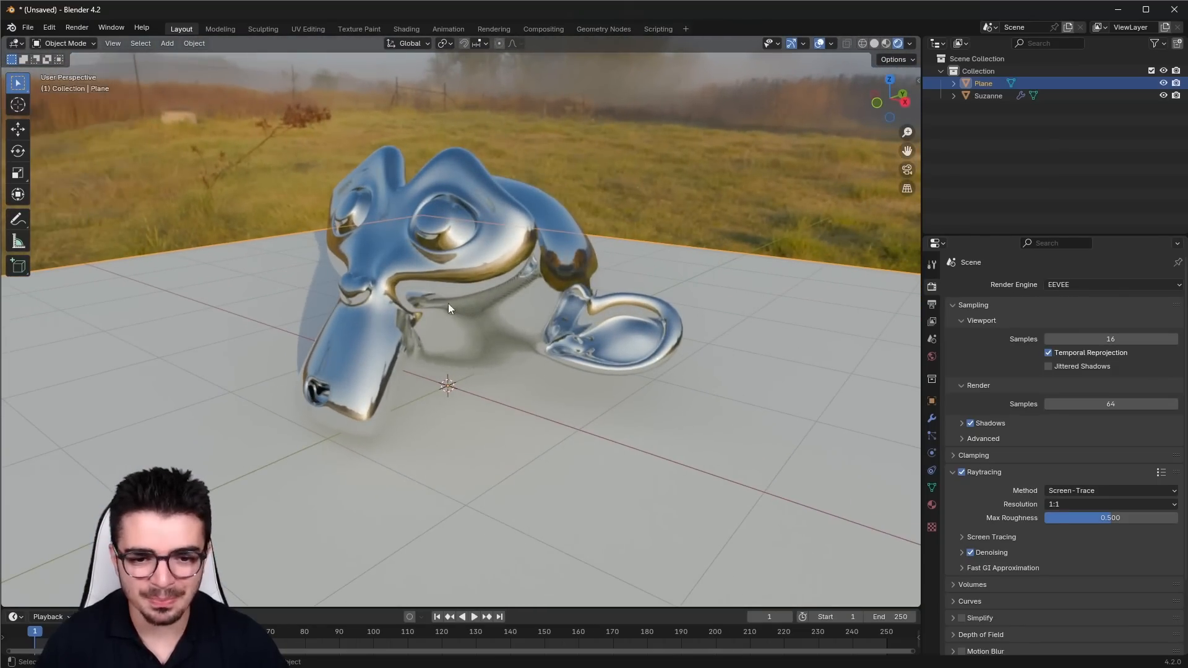
- Try a Screen Tracing precision of 0.686 and undo the change
click(963, 538)
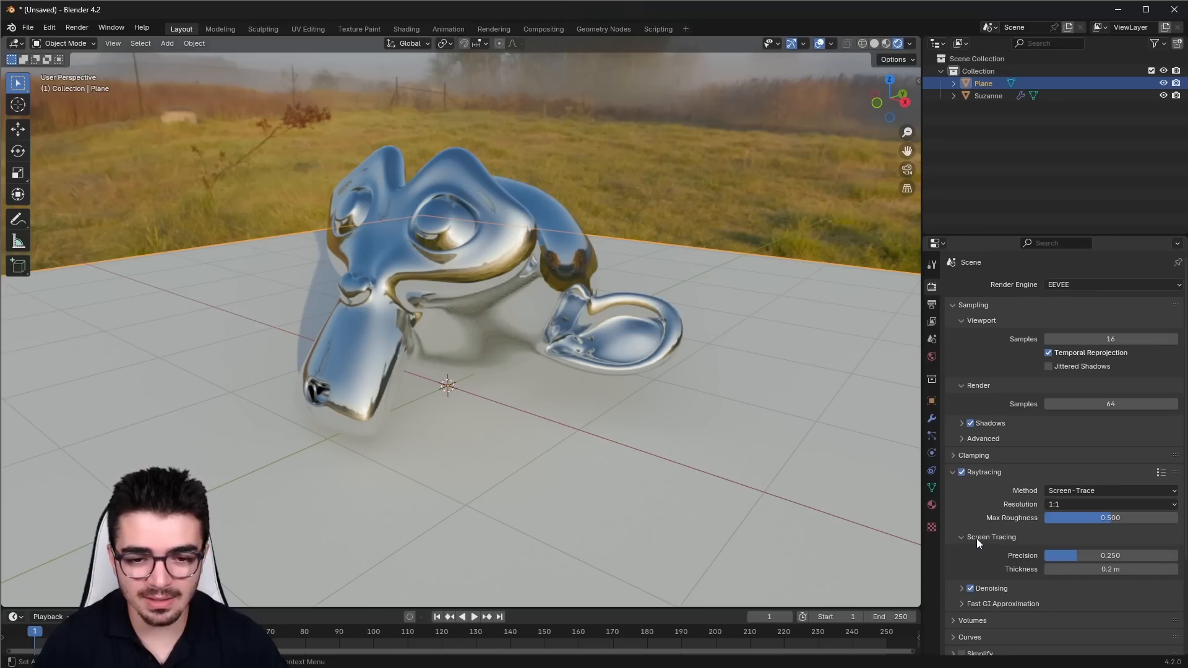
drag(1048, 559, 1105, 560)
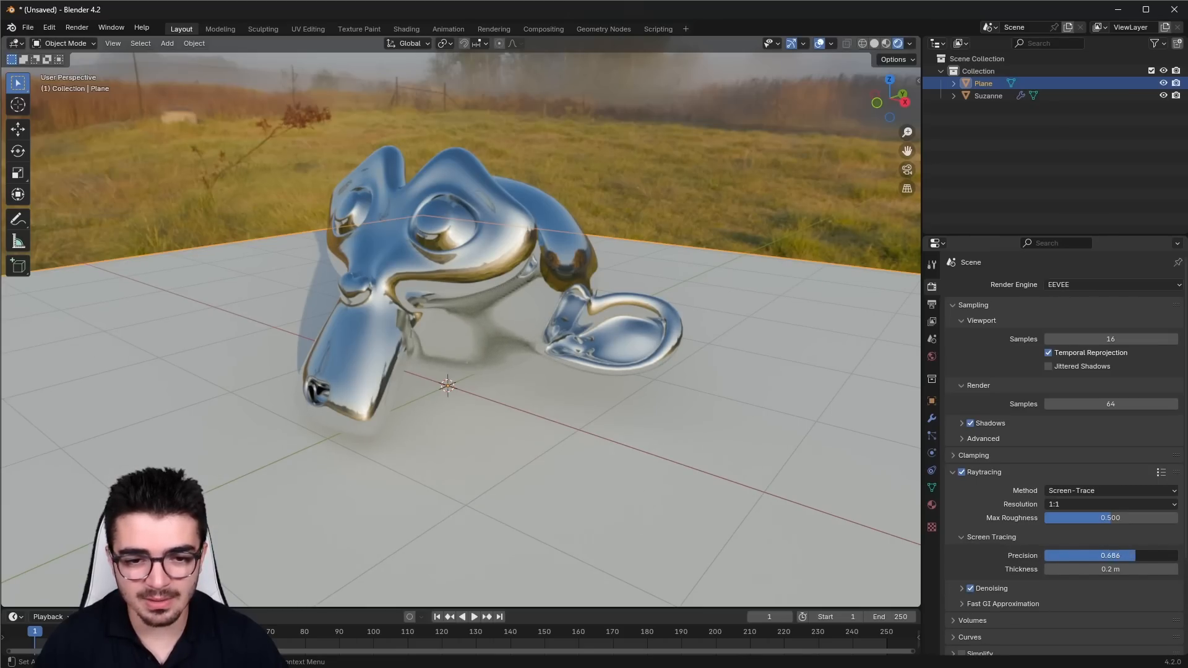
key(ctrl+z)
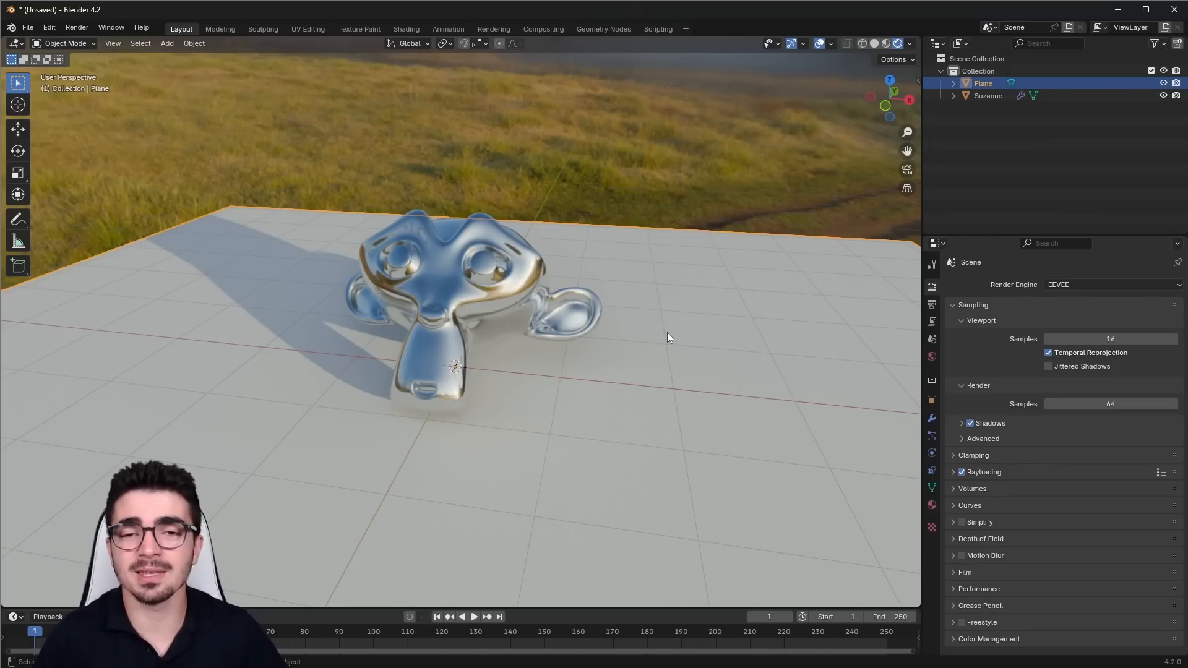
- View the monkey head from a low side angle and set the render engine to Cycles with GPU Compute as device
middle_drag(645, 284, 540, 289)
click(509, 219)
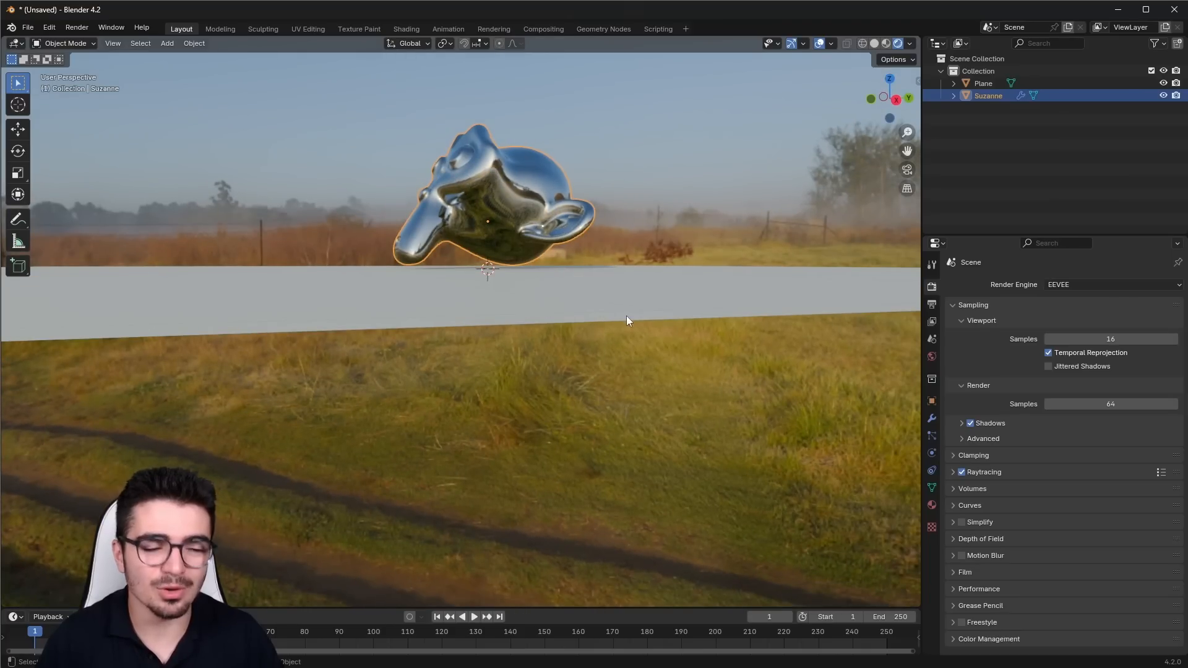
click(1127, 285)
click(1089, 323)
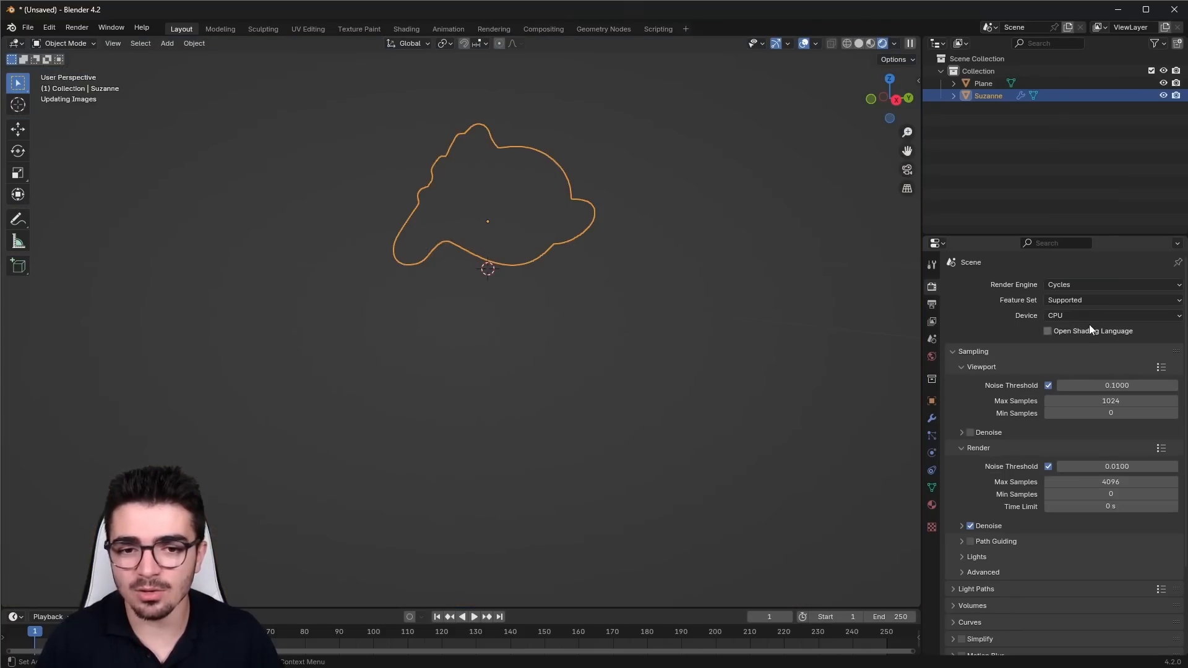
click(1072, 314)
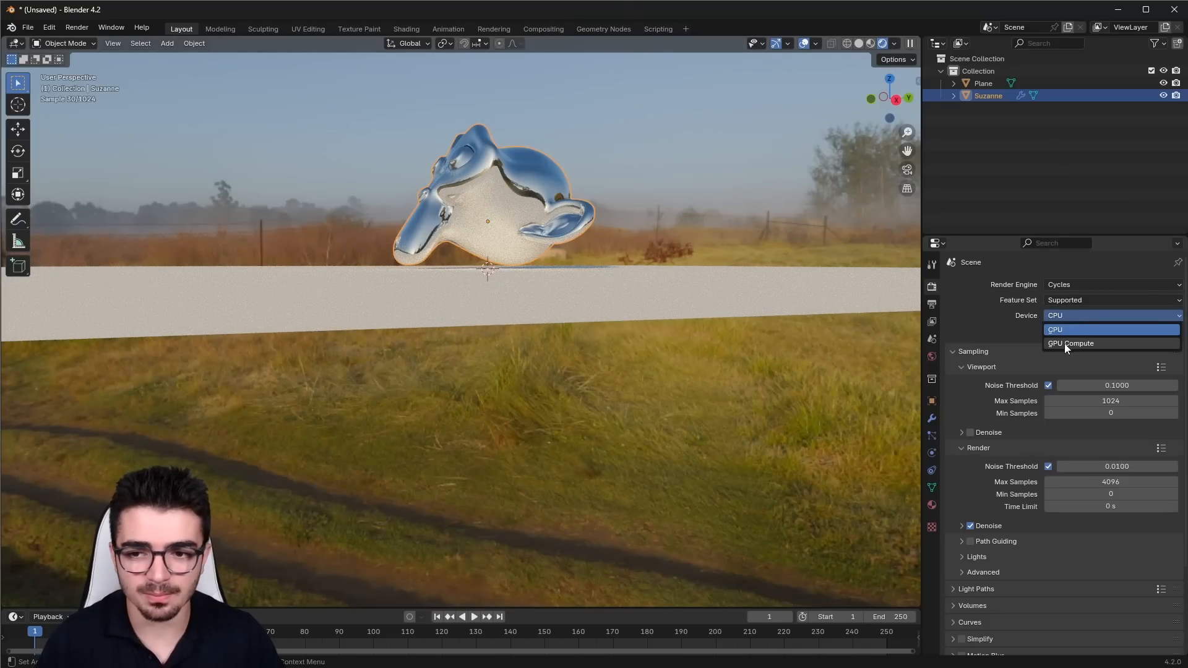
click(1064, 342)
- Inspect the monkey's underside reflection in Cycles and set the render engine back to EEVEE for comparison
middle_drag(565, 290, 496, 256)
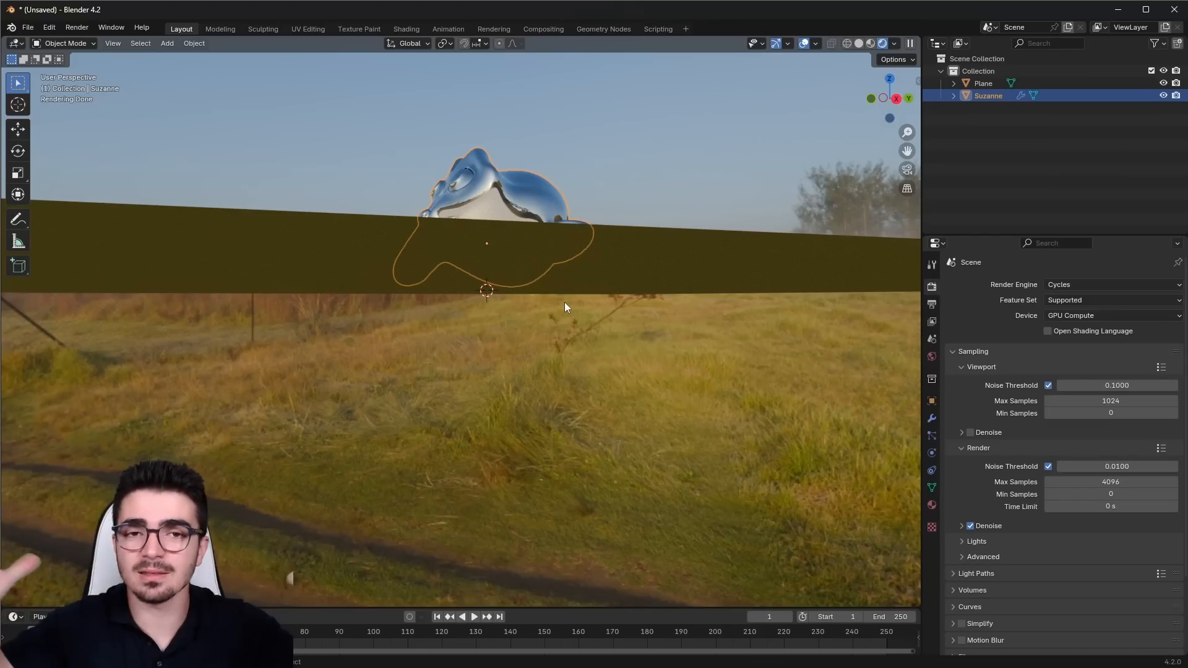
key(super)
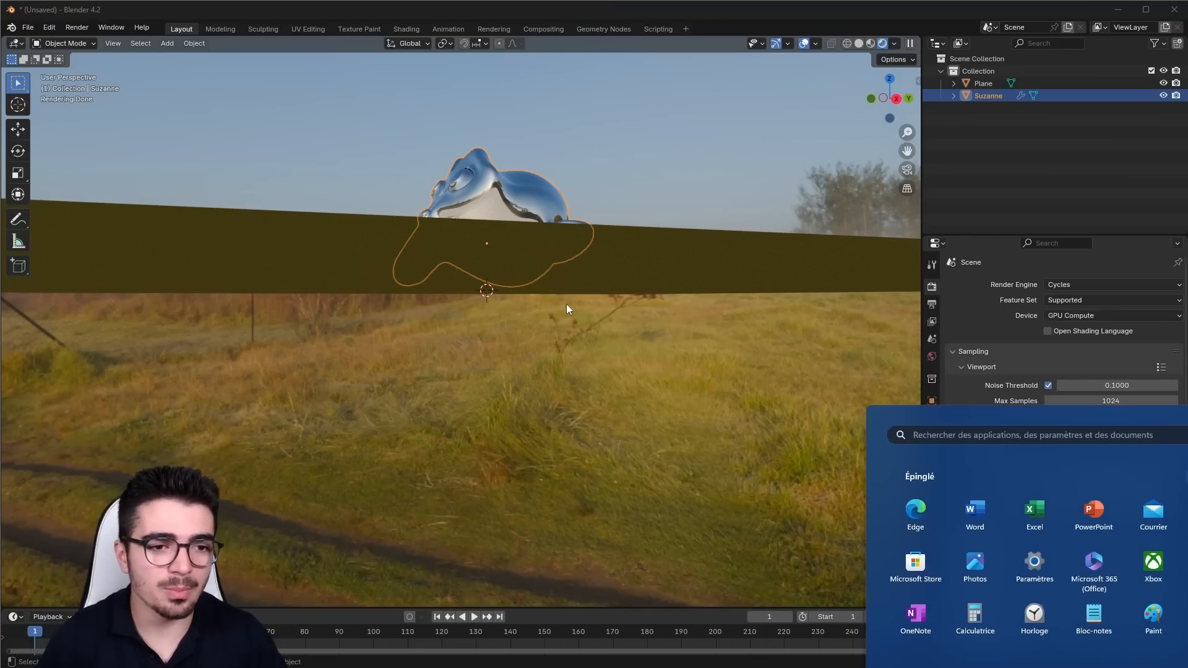
click(566, 306)
middle_drag(585, 329, 607, 348)
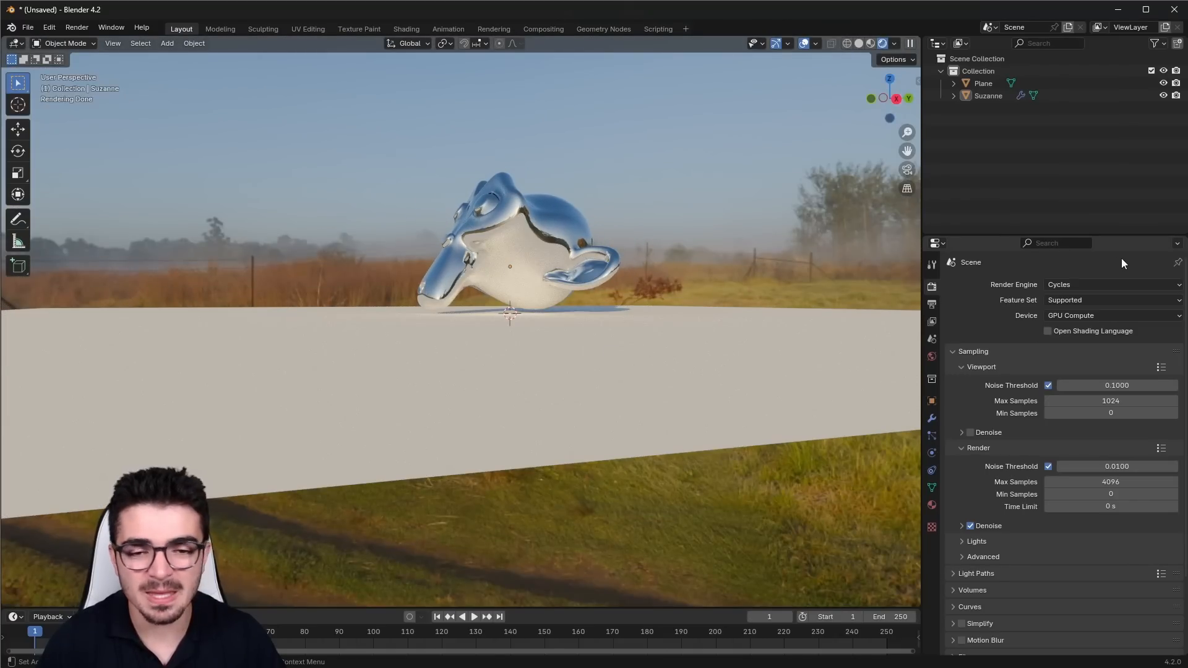
click(1079, 284)
click(1077, 297)
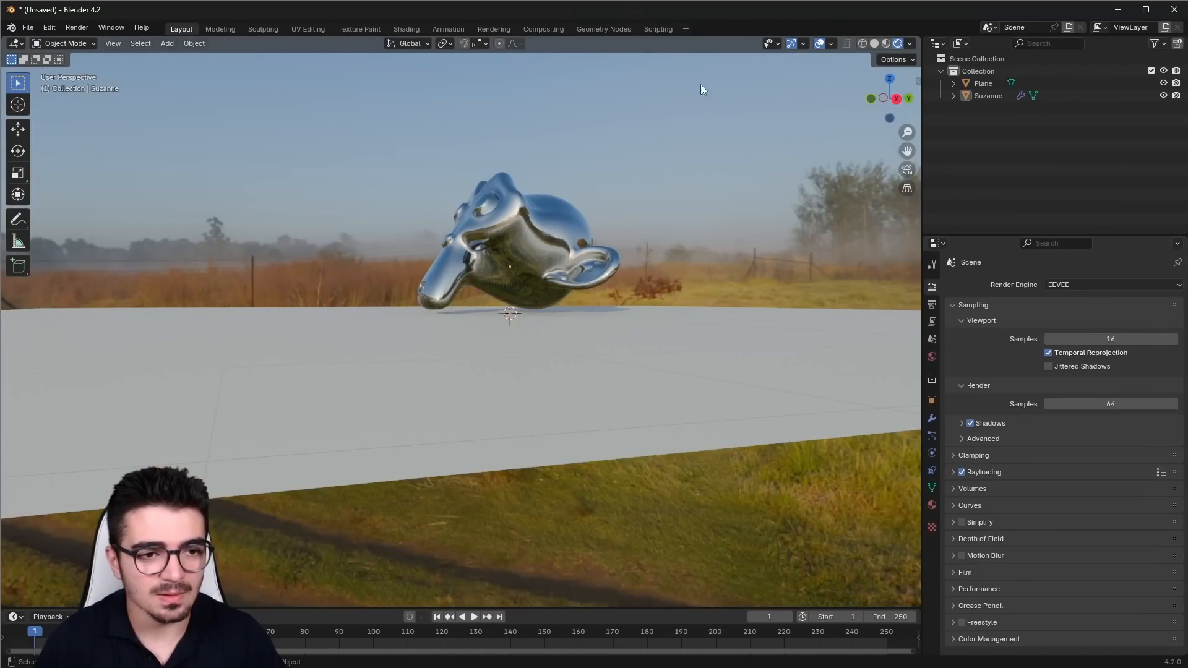
middle_drag(554, 326, 721, 268)
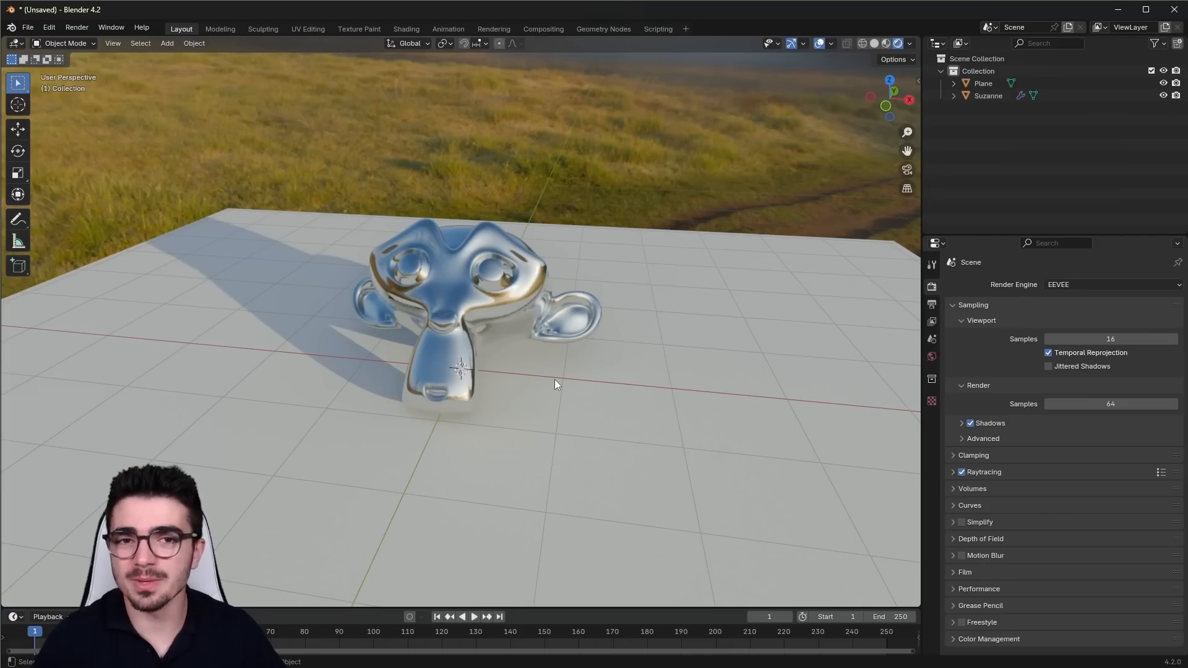
- Add a cube at the monkey's position and raise it along the Z axis
key(shift+a)
mouse_move(520, 287)
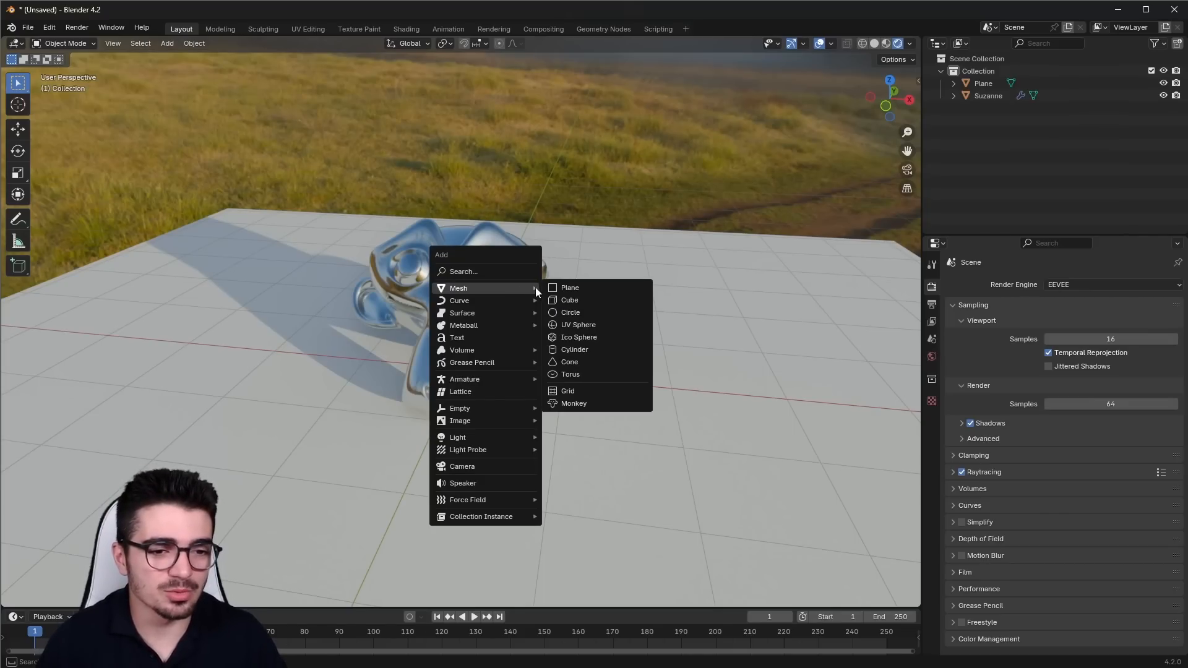
click(583, 301)
key(g)
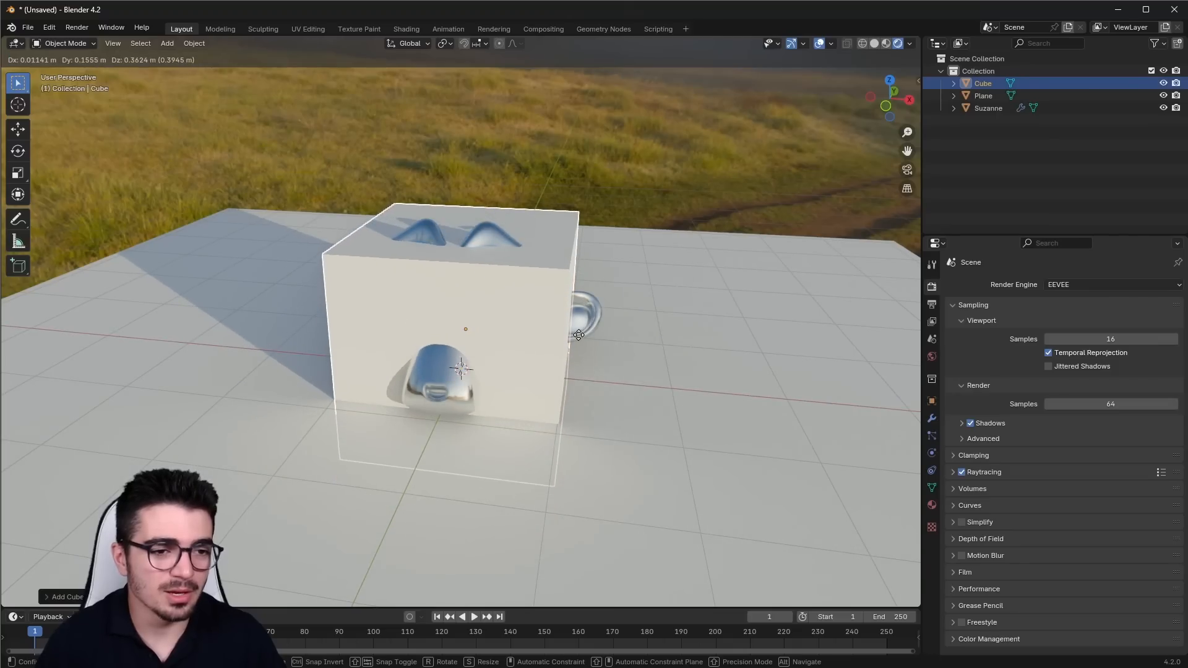
key(z)
click(579, 316)
- Move the cube about 3 m along the negative X axis so it stands beside the monkey
key(g)
key(y)
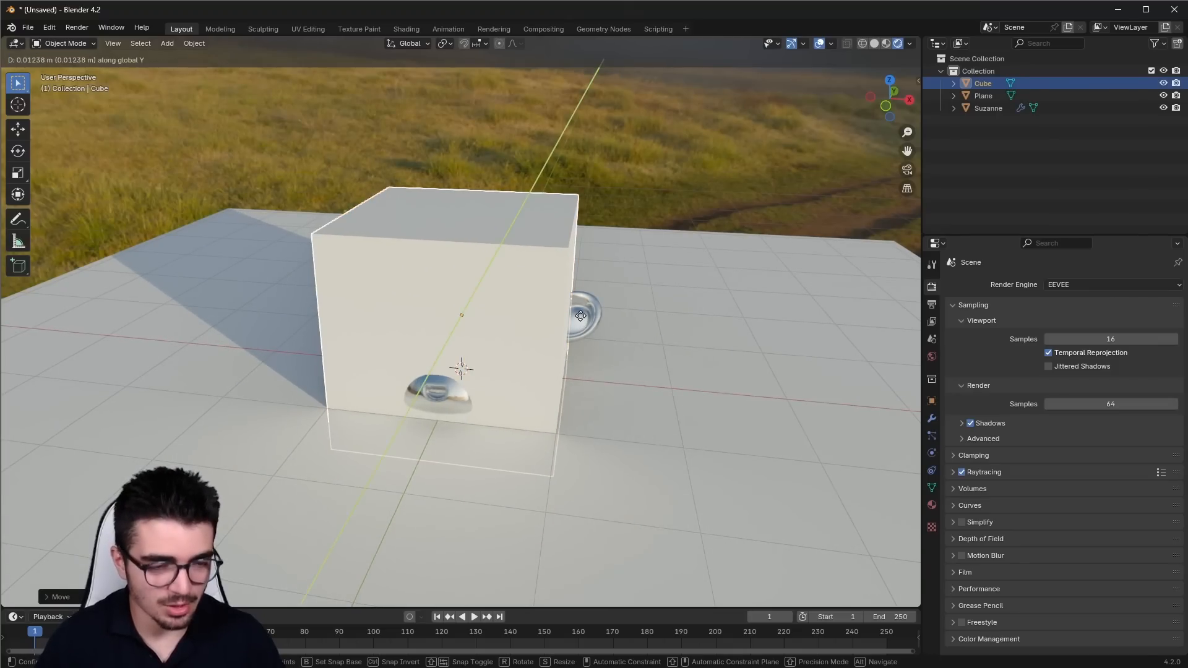
key(x)
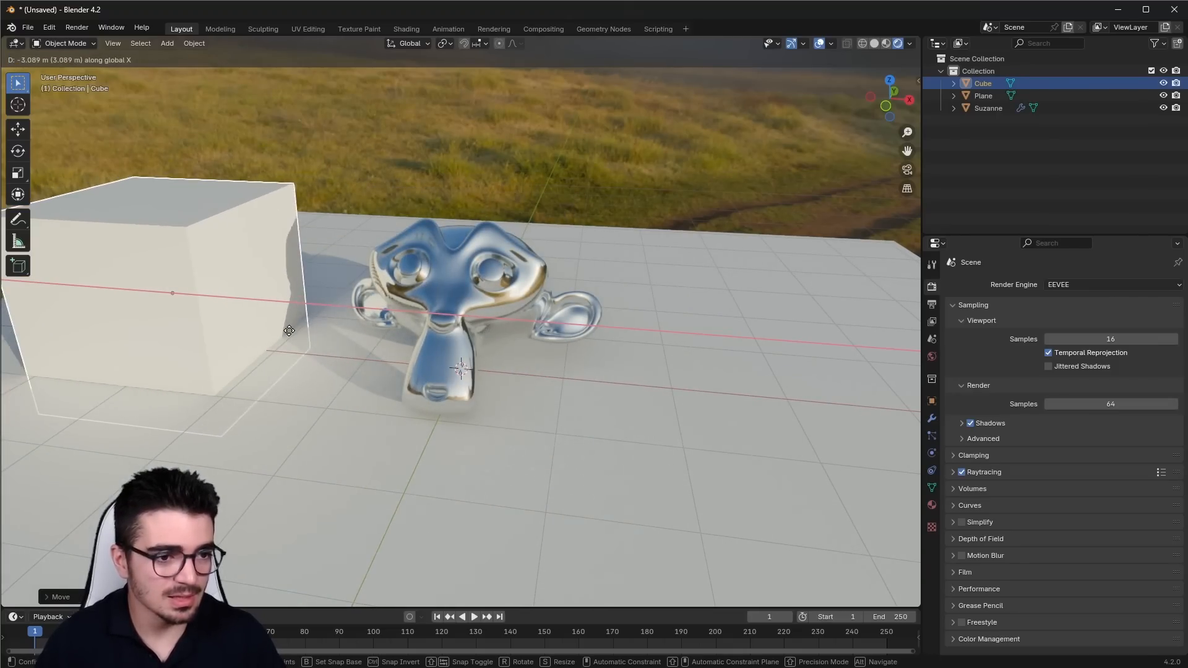
click(297, 332)
shift+middle_drag(347, 337, 438, 354)
scroll(551, 391, up, 1)
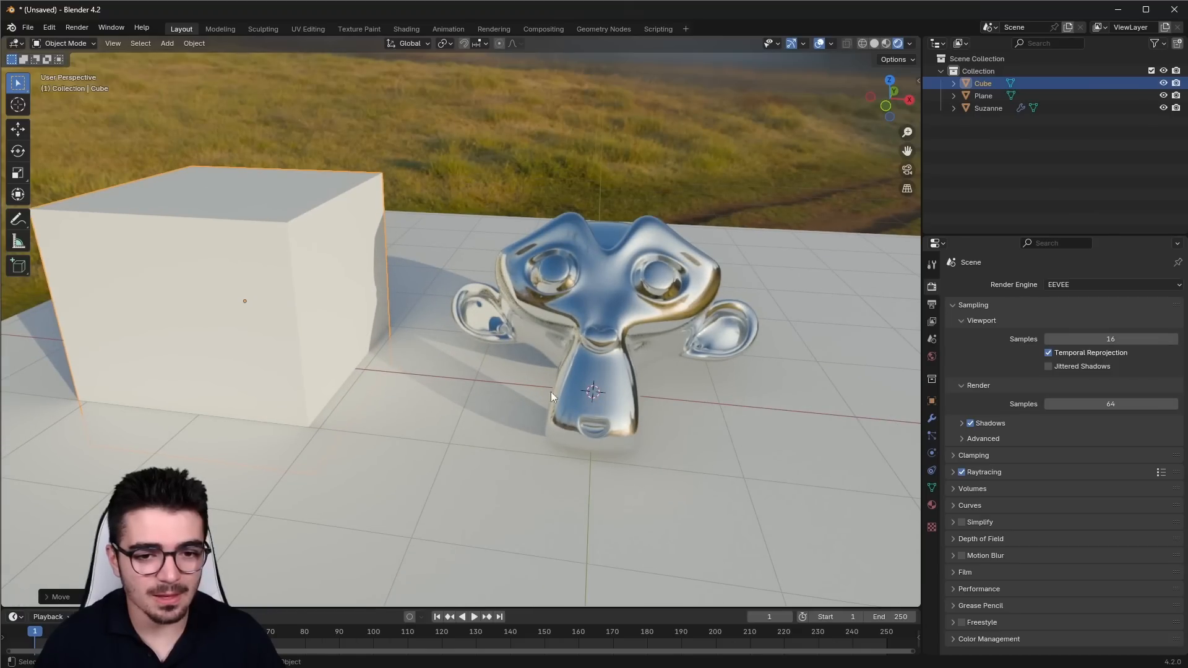
- Turn off raytracing and give the cube a new material with an Emission surface
click(962, 472)
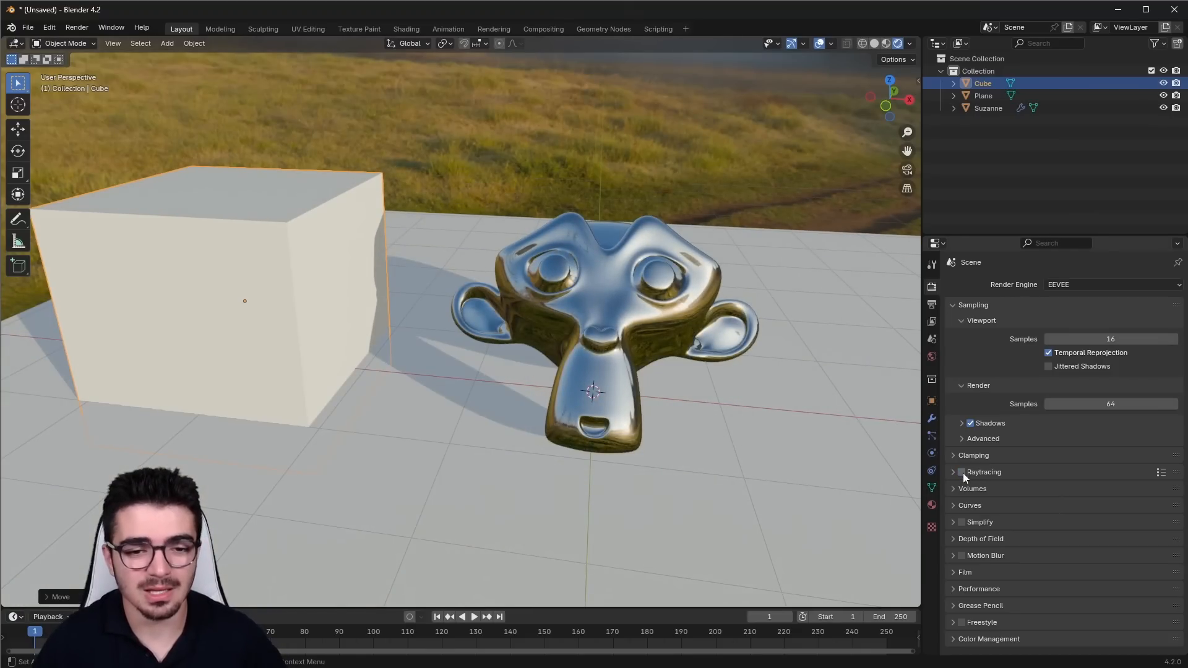
click(931, 505)
click(1027, 337)
click(1081, 392)
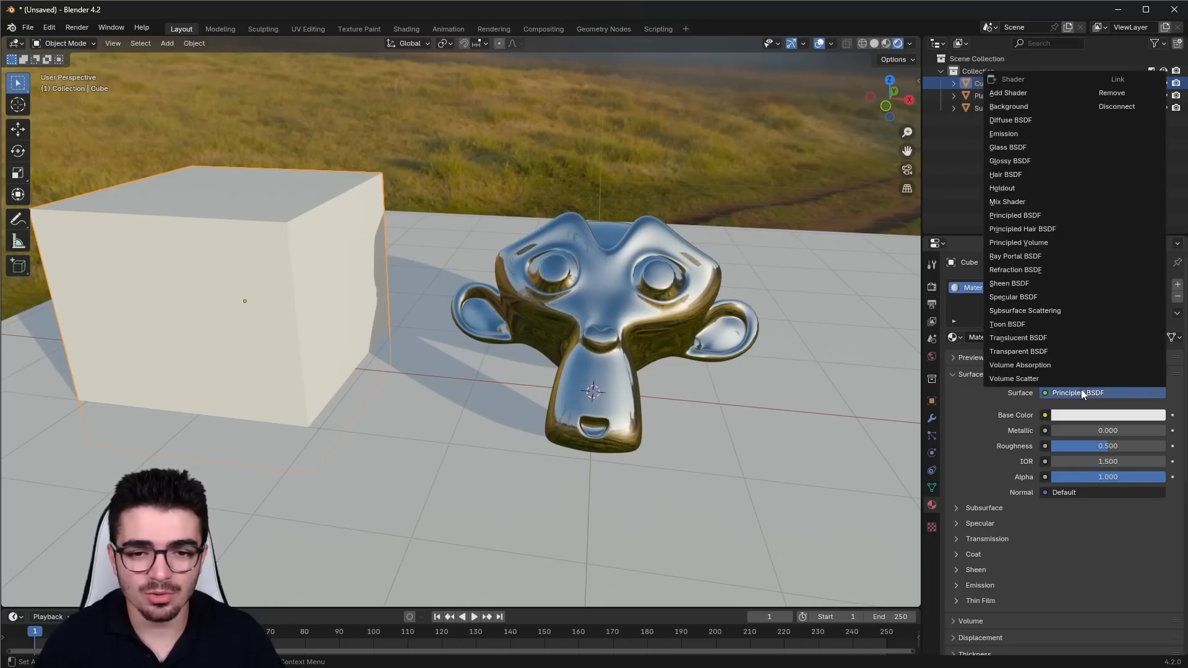
click(1013, 137)
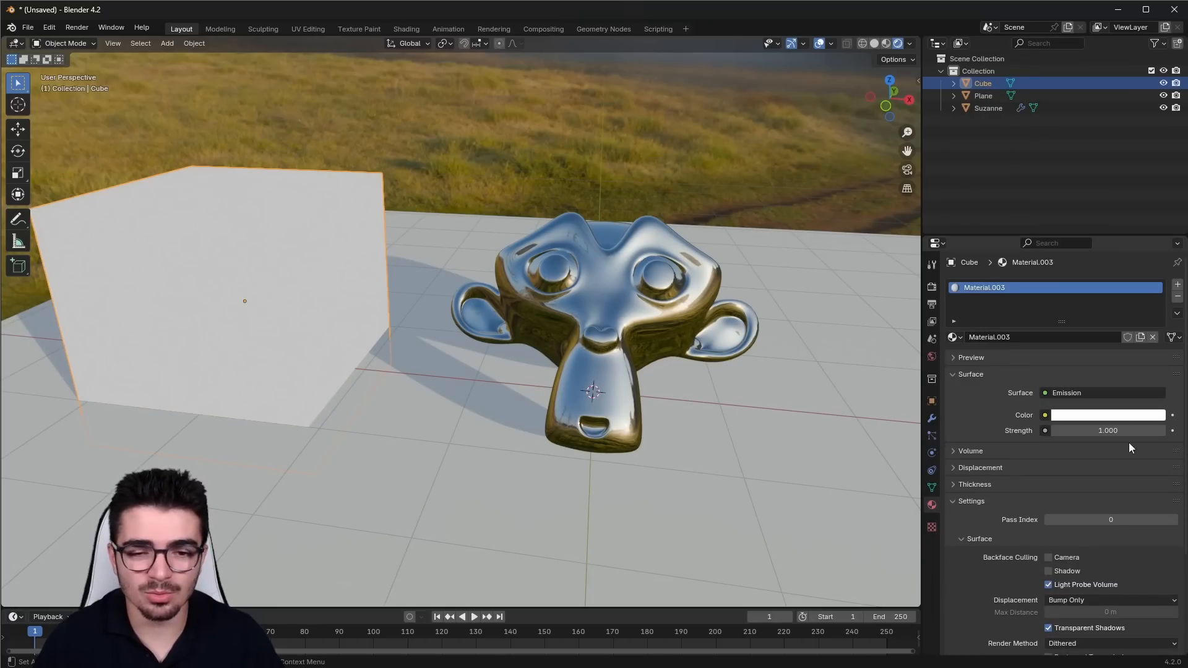
- Set the cube's emission color to blue with hue 0.605 and saturation 1, and the strength to 10
click(1107, 415)
drag(1093, 266, 1110, 224)
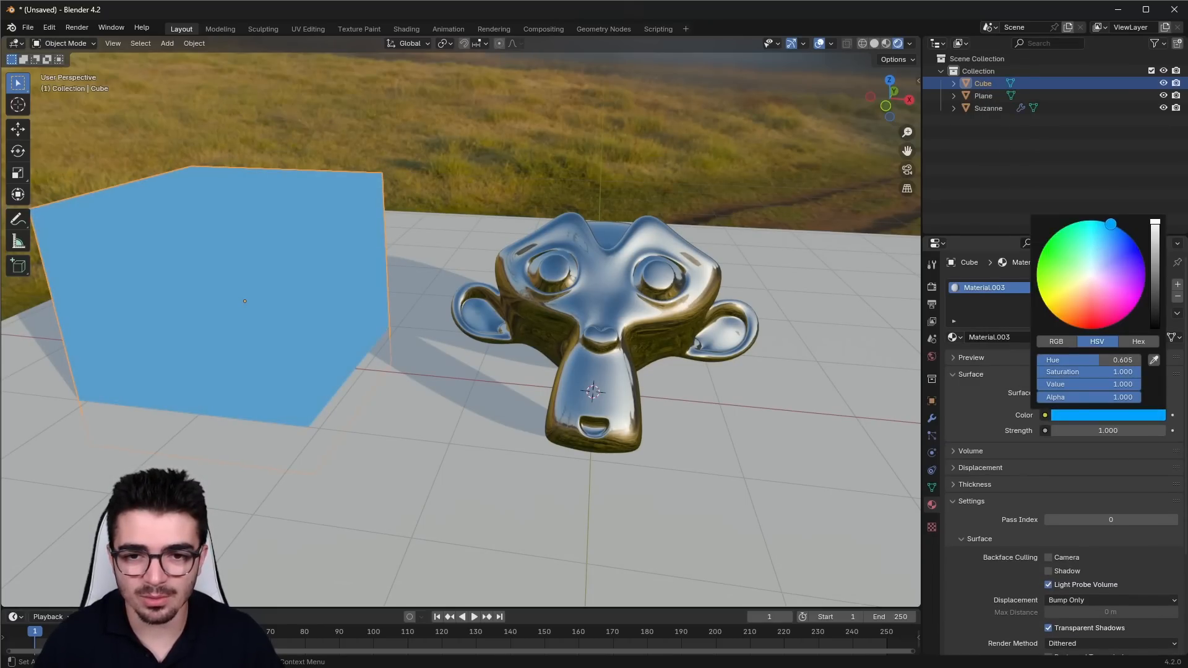
click(1108, 431)
text(10)
key(Return)
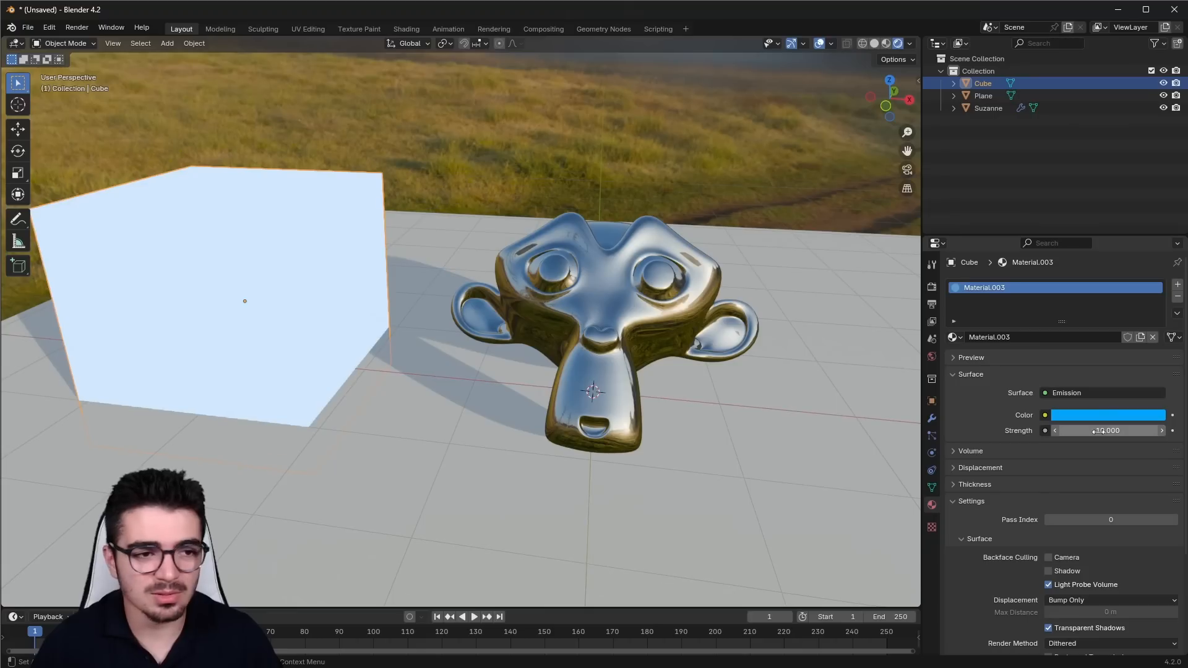
- Examine the floor and the monkey around the emissive cube from several angles with raytracing off
click(389, 125)
shift+middle_drag(286, 386, 447, 412)
click(355, 377)
middle_drag(355, 377, 432, 410)
scroll(432, 409, up, 1)
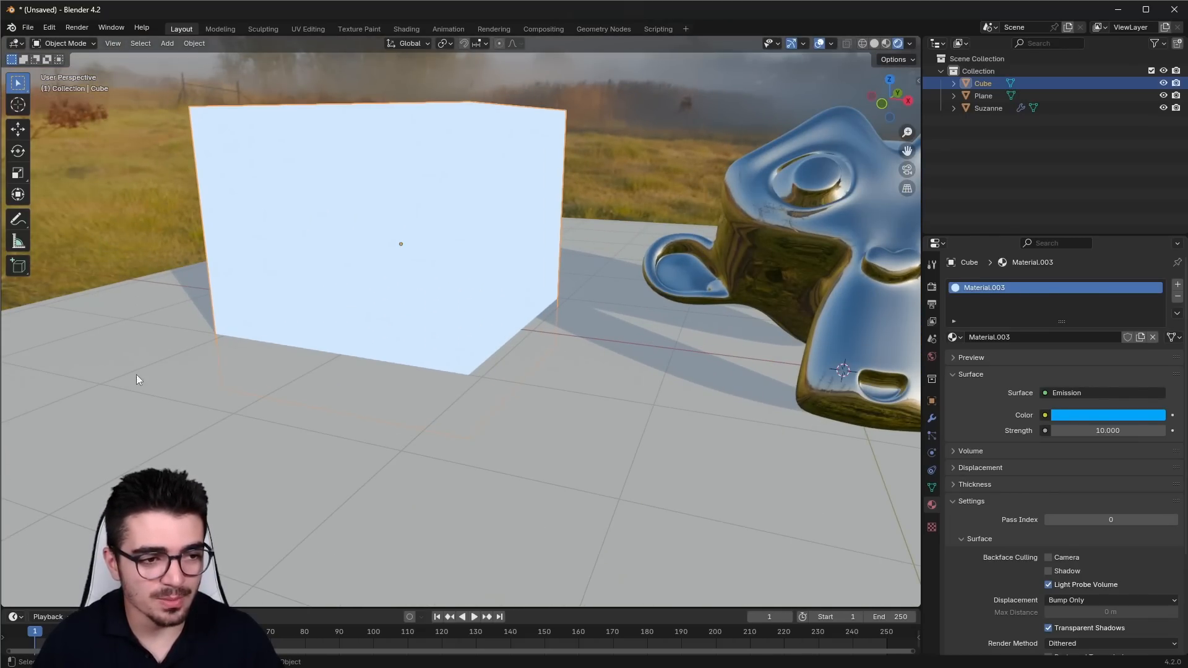
shift+middle_drag(630, 384, 530, 443)
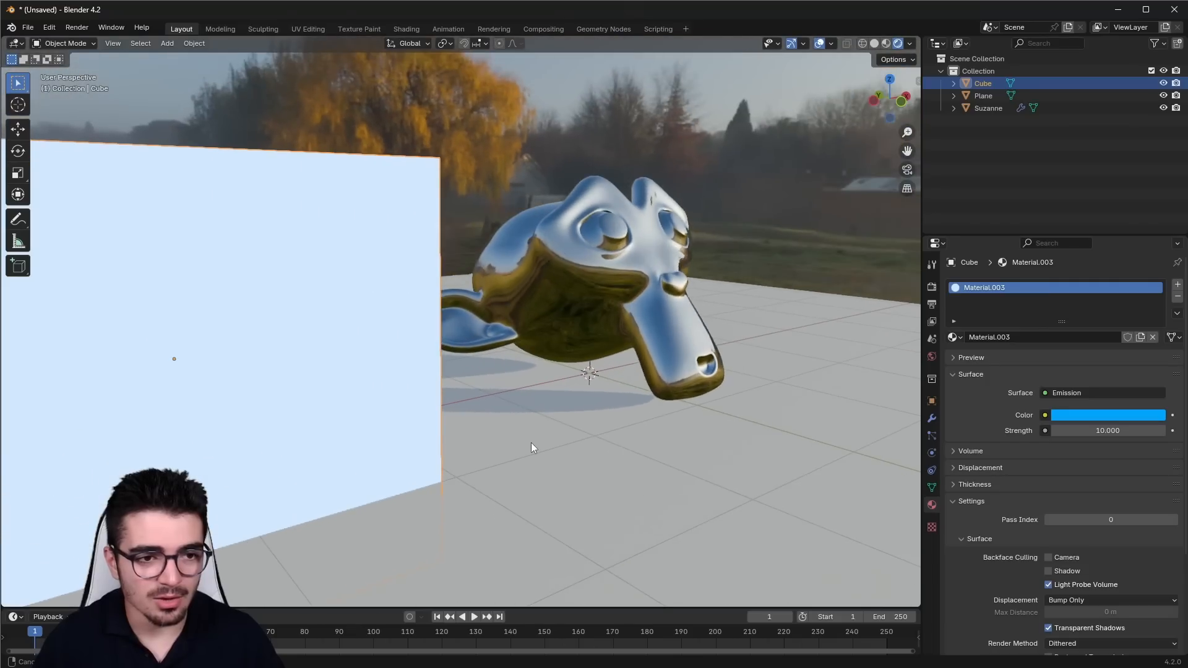
click(551, 202)
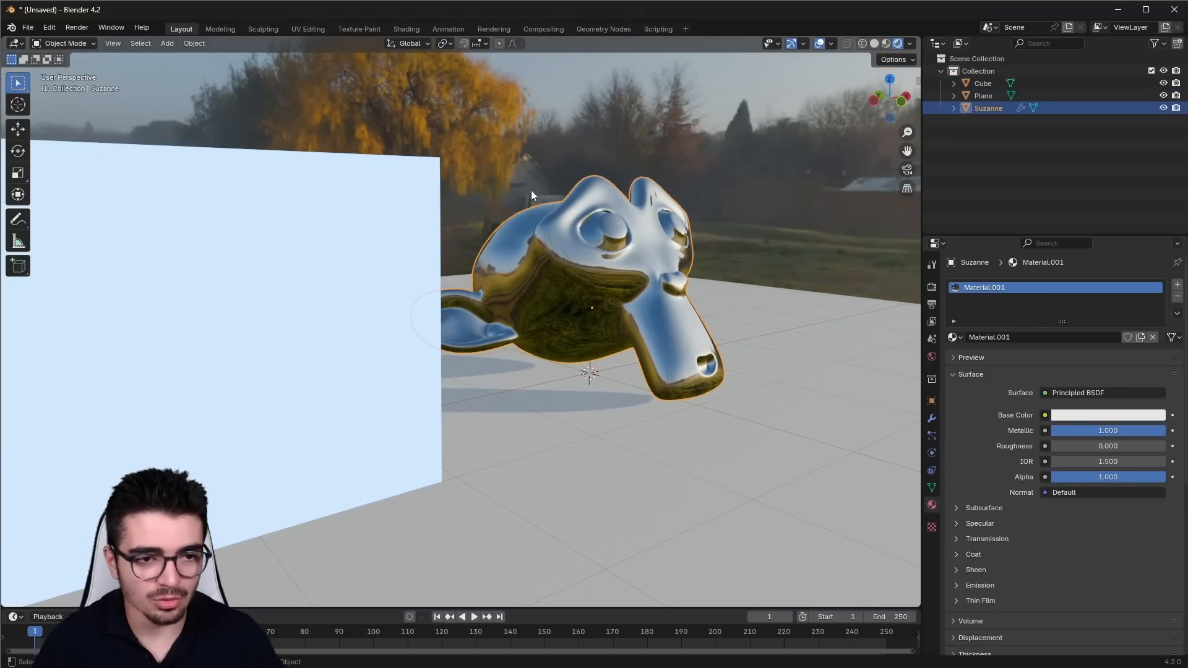
middle_drag(511, 339, 516, 261)
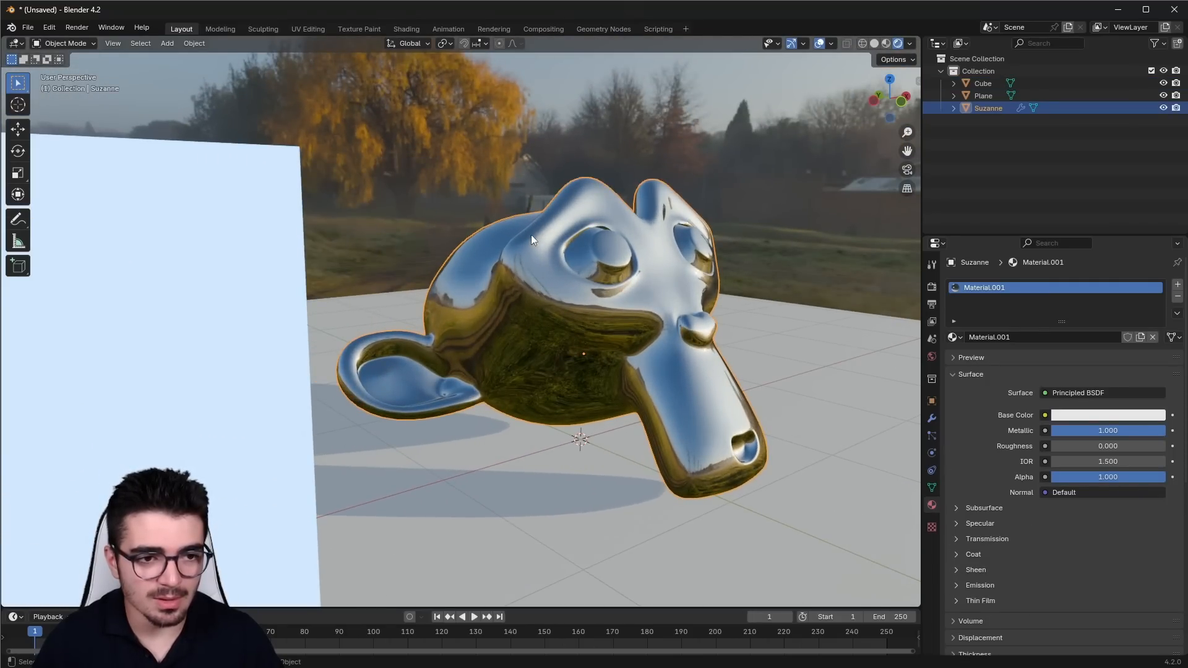
scroll(633, 347, down, 2)
middle_drag(633, 347, 572, 350)
scroll(509, 509, down, 1)
shift+middle_drag(509, 509, 537, 497)
- Turn raytracing back on and check the floor between the emissive cube and the monkey up close
click(933, 290)
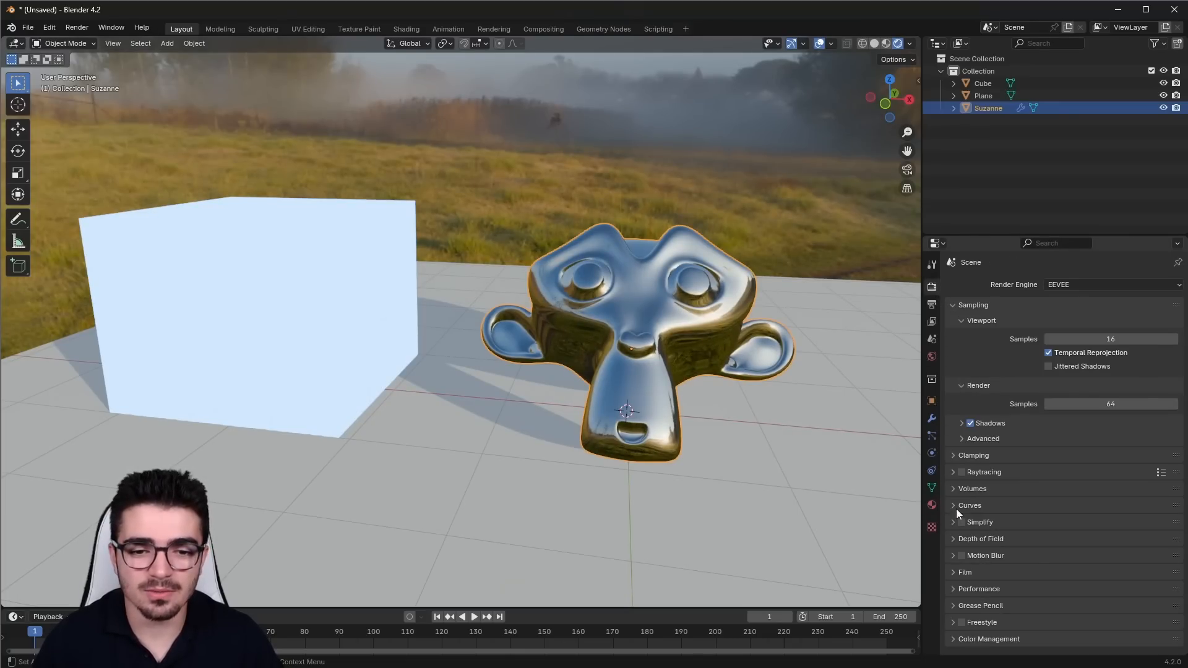
click(961, 472)
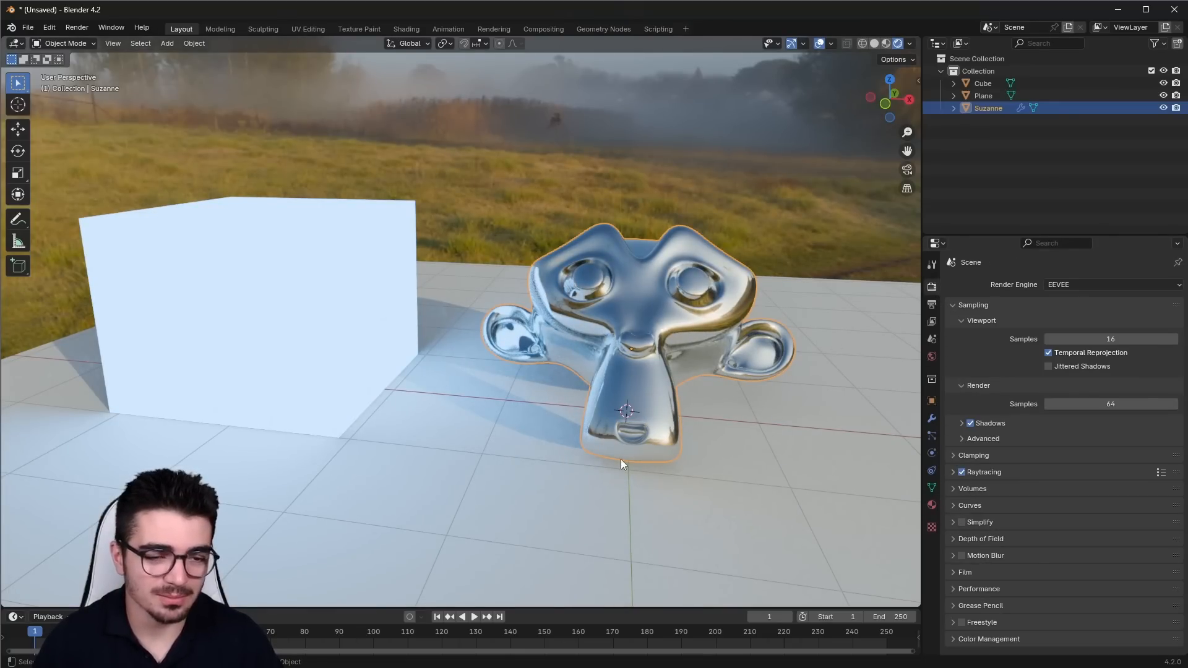
click(384, 400)
scroll(430, 436, up, 5)
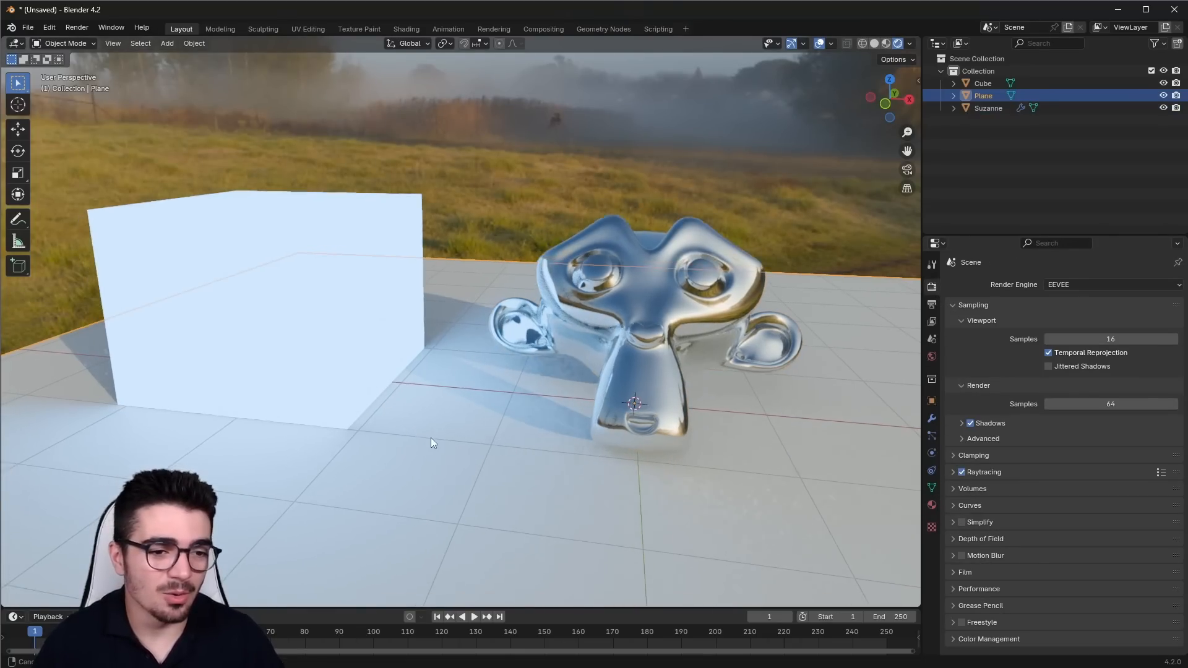
scroll(544, 350, up, 4)
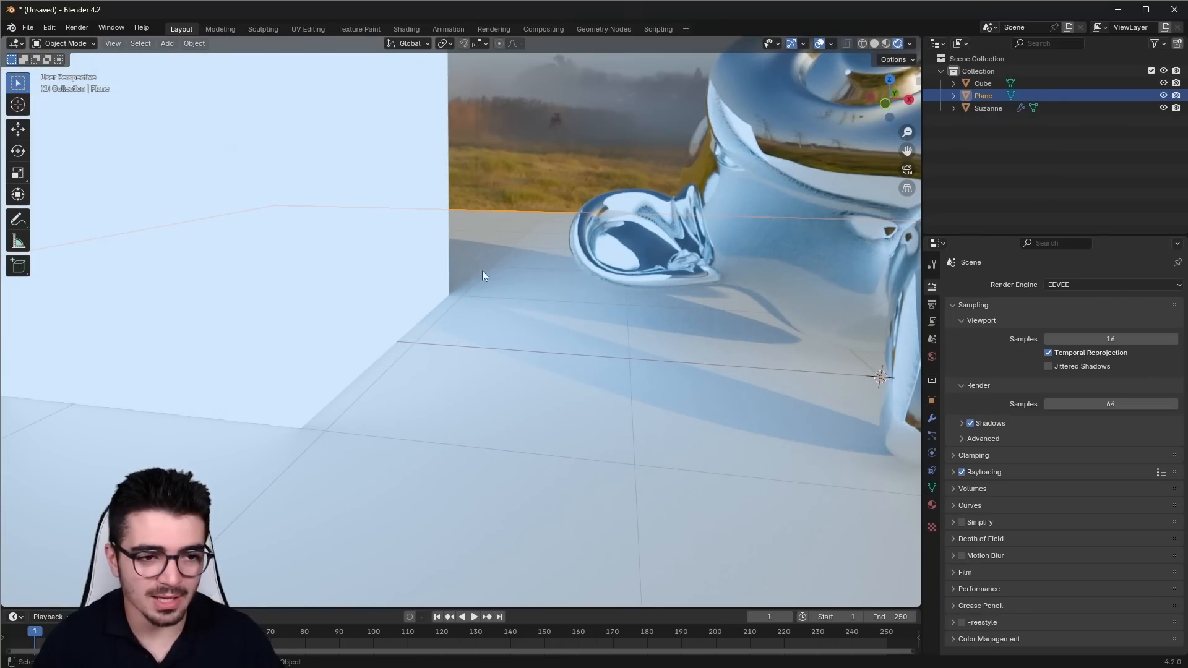
- Examine the cube's blue light on the plane and its reflection in the monkey with raytracing on
scroll(428, 537, down, 3)
middle_drag(449, 303, 494, 347)
scroll(489, 327, up, 1)
scroll(640, 248, down, 2)
scroll(518, 436, up, 2)
middle_drag(519, 440, 477, 425)
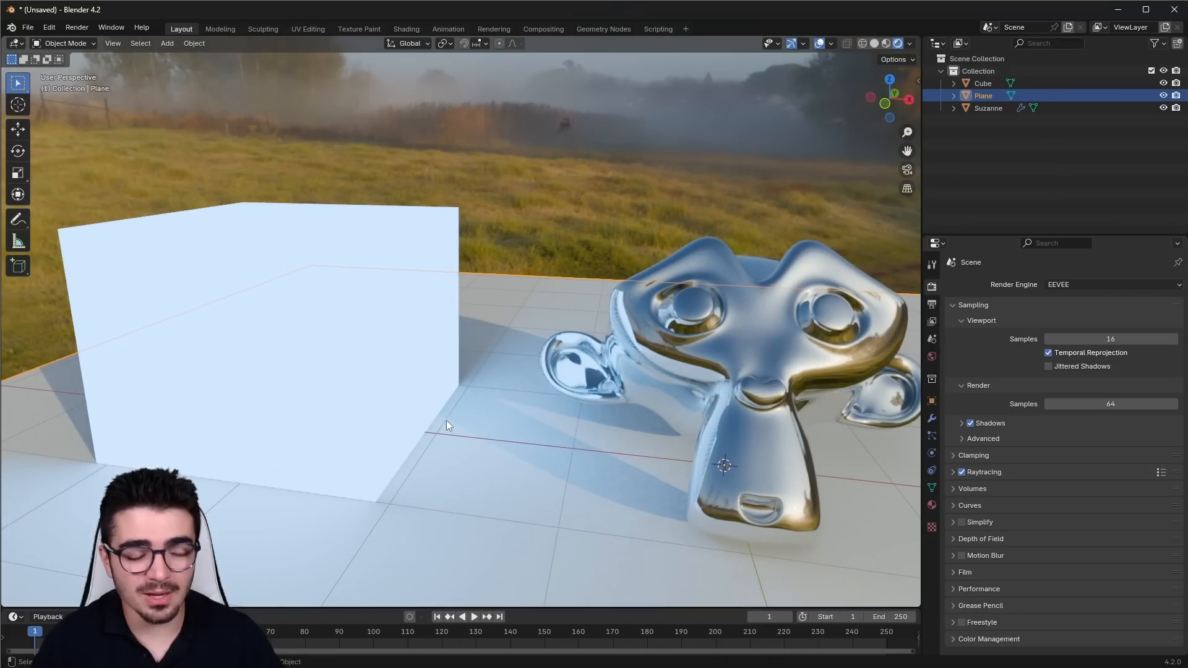
scroll(455, 409, down, 2)
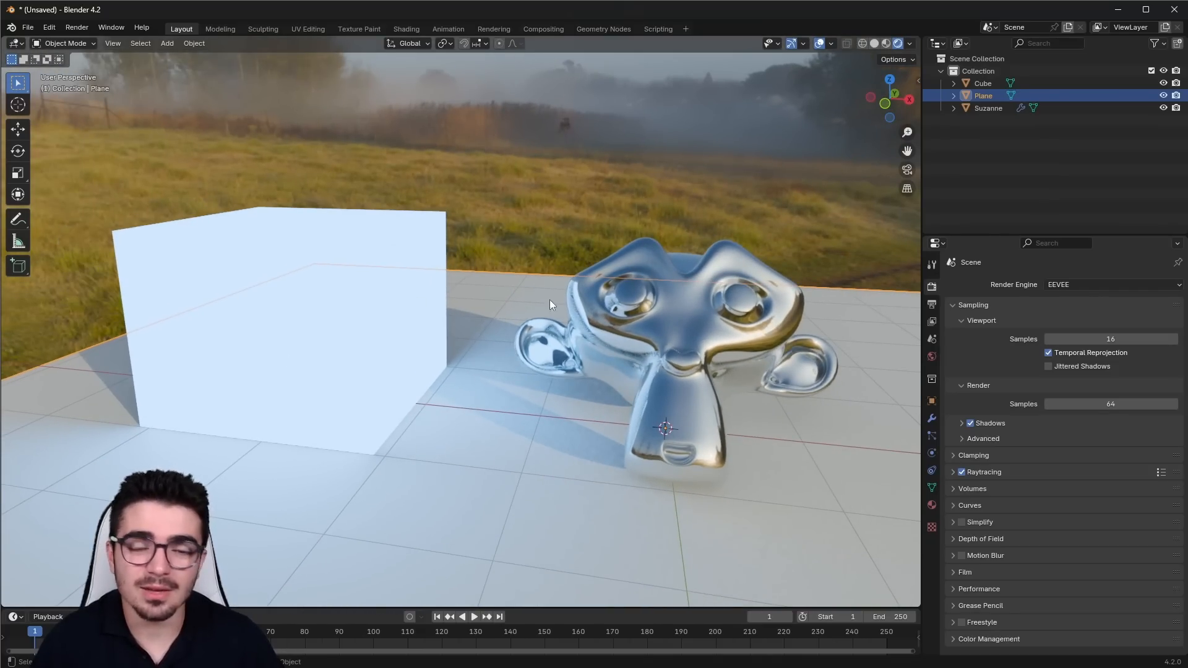
middle_drag(488, 403, 500, 504)
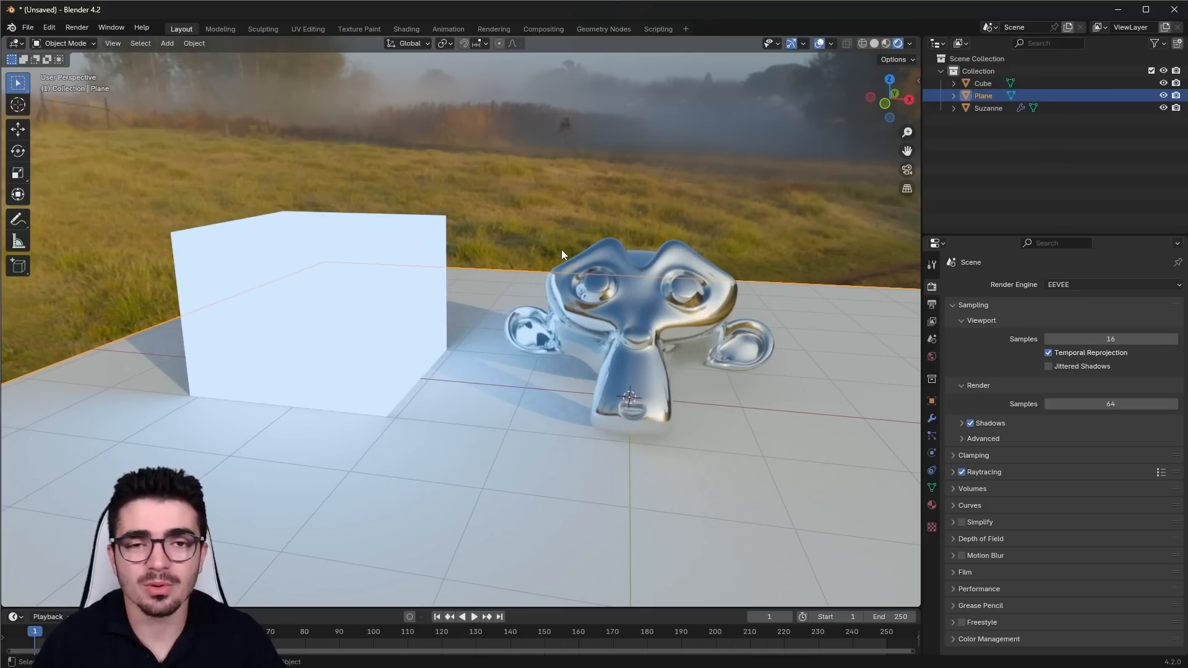
- Add a second cube and scale it up into a room enclosing the emissive cube and the monkey
key(shift+a)
mouse_move(448, 279)
click(518, 292)
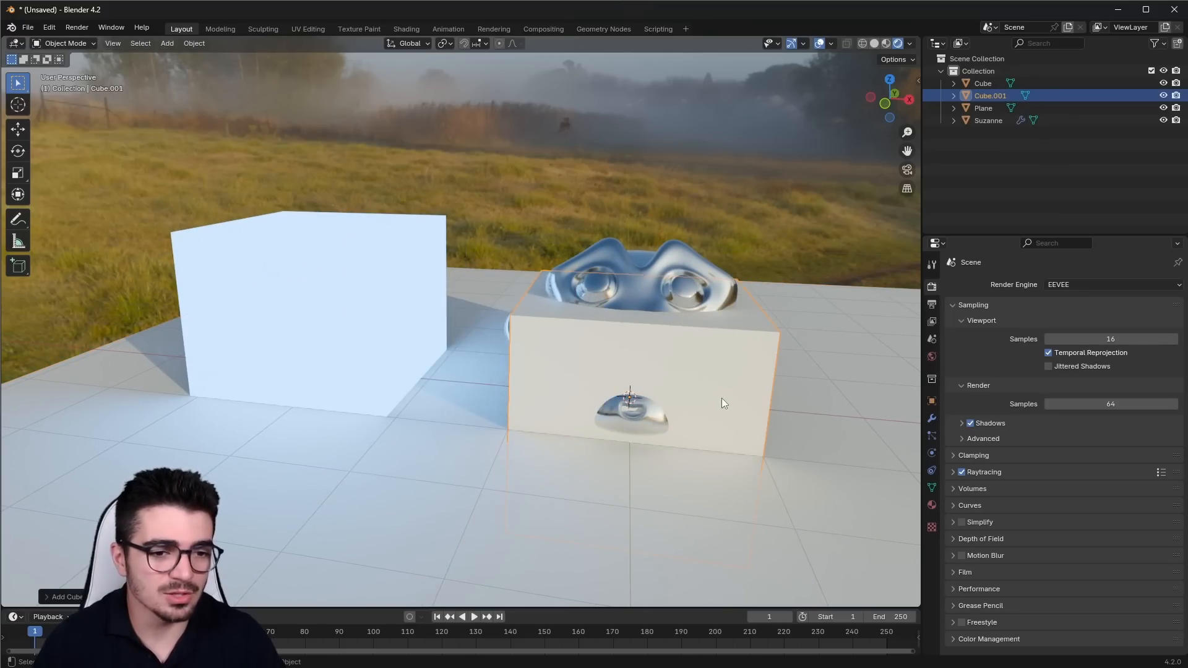
key(s)
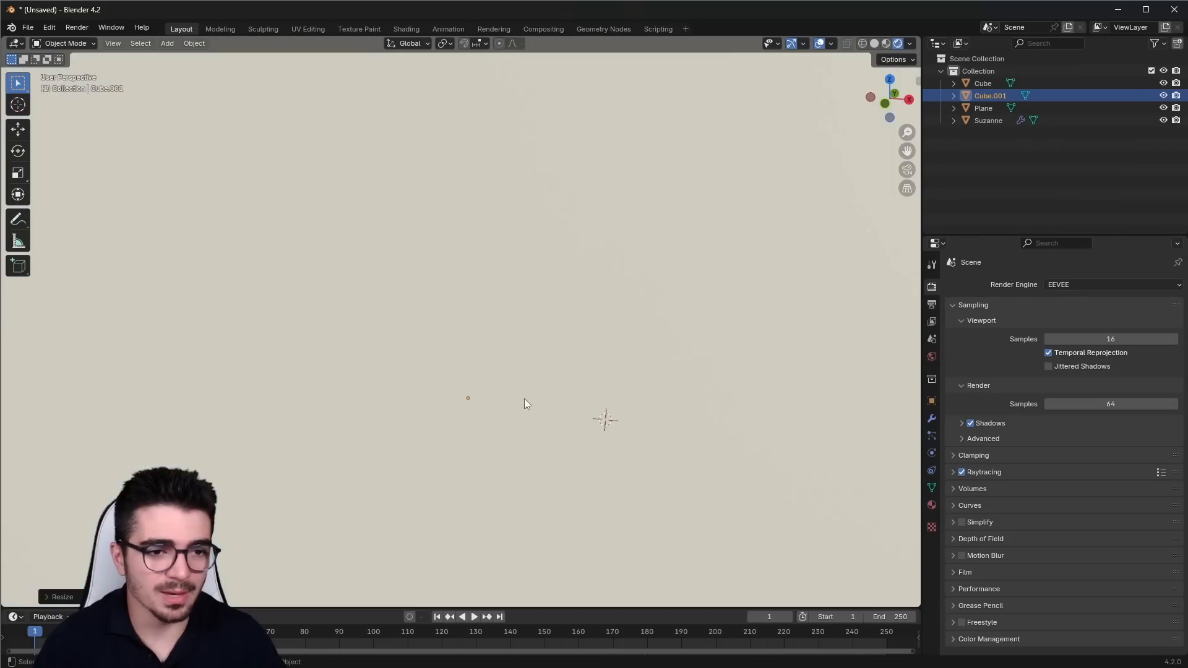
click(574, 392)
middle_drag(574, 393, 848, 470)
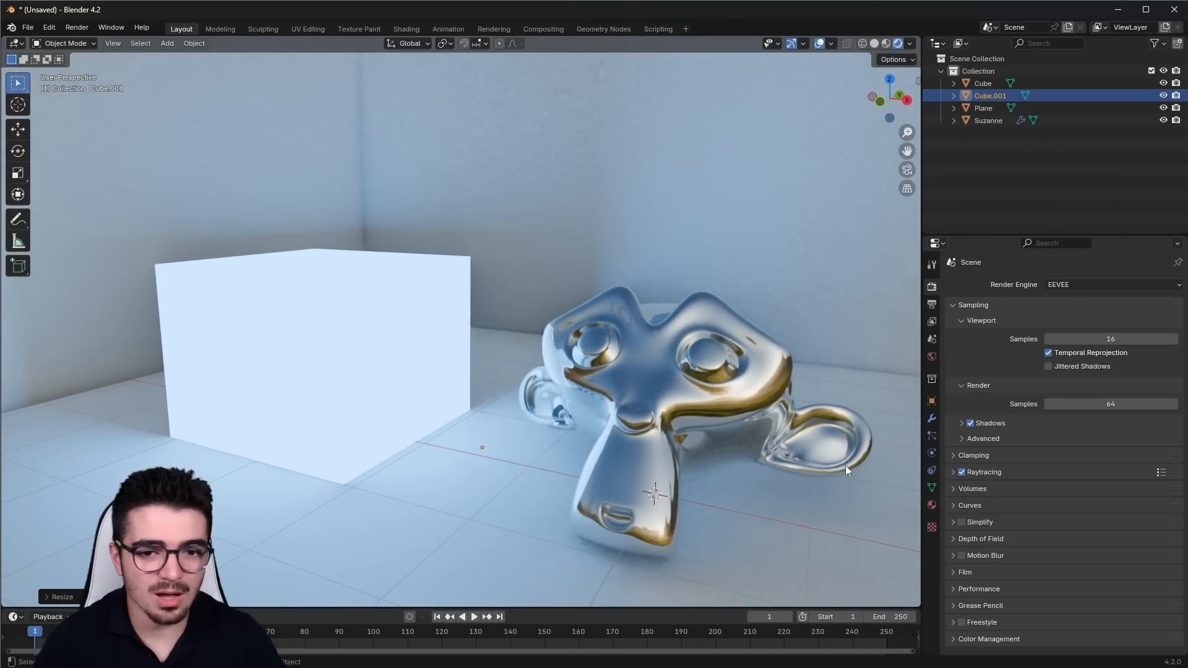
- Set the world background strength to 0 so only the emissive cube lights the room
click(931, 357)
double_click(1075, 491)
text(20)
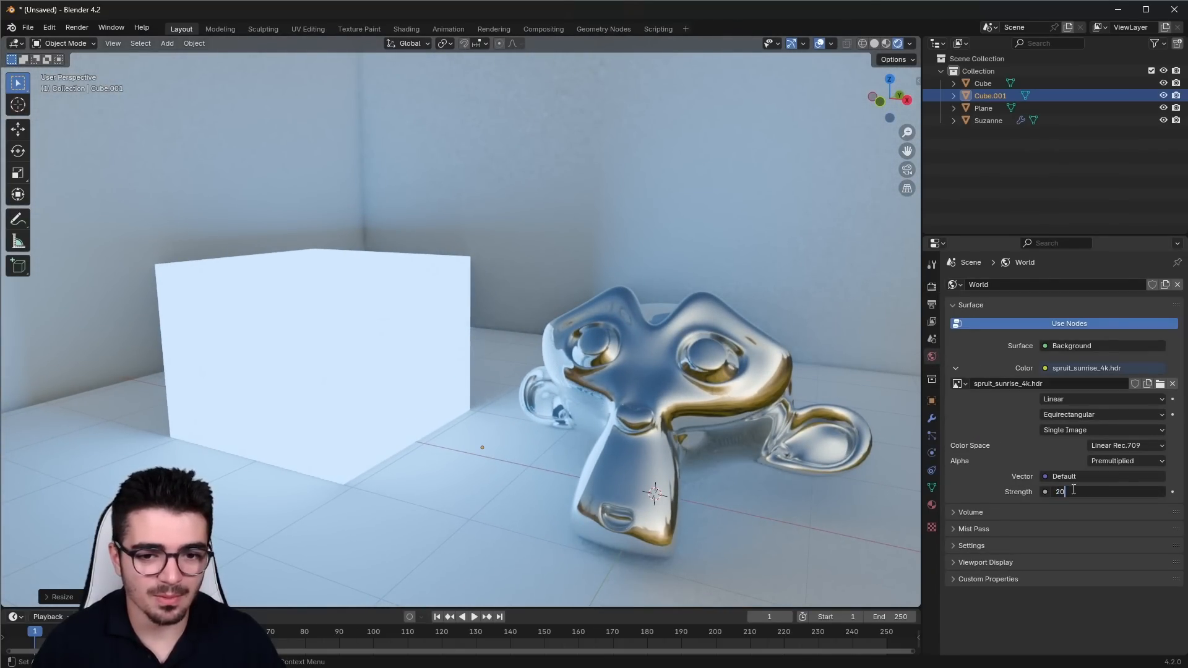
key(BackSpace)
key(BackSpace)
text(0)
key(Return)
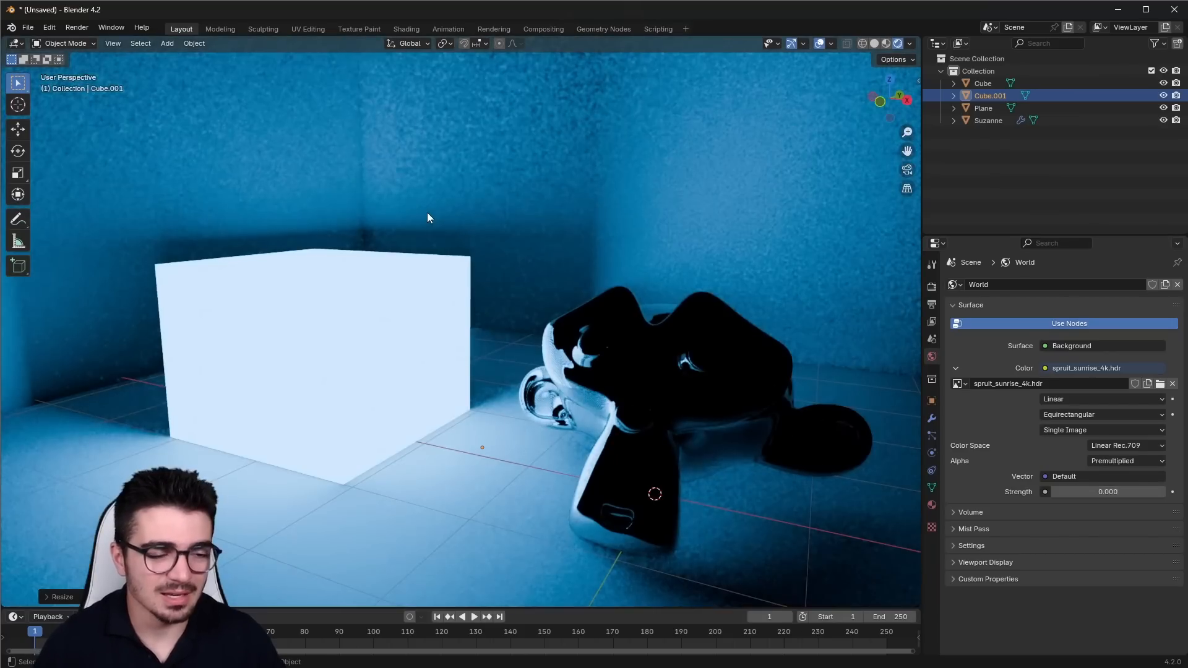
- Move the emissive cube freely inside the dark room and check how its light falls on the walls
middle_drag(427, 213, 387, 239)
click(388, 241)
scroll(424, 283, down, 1)
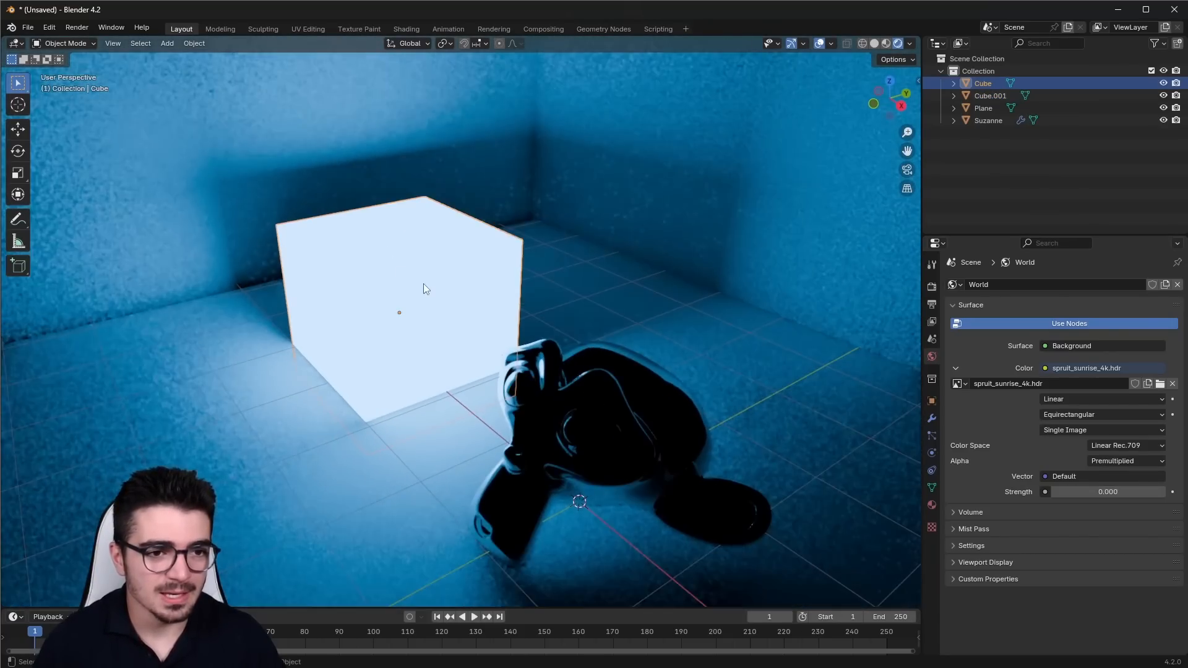
middle_drag(423, 283, 432, 284)
key(g)
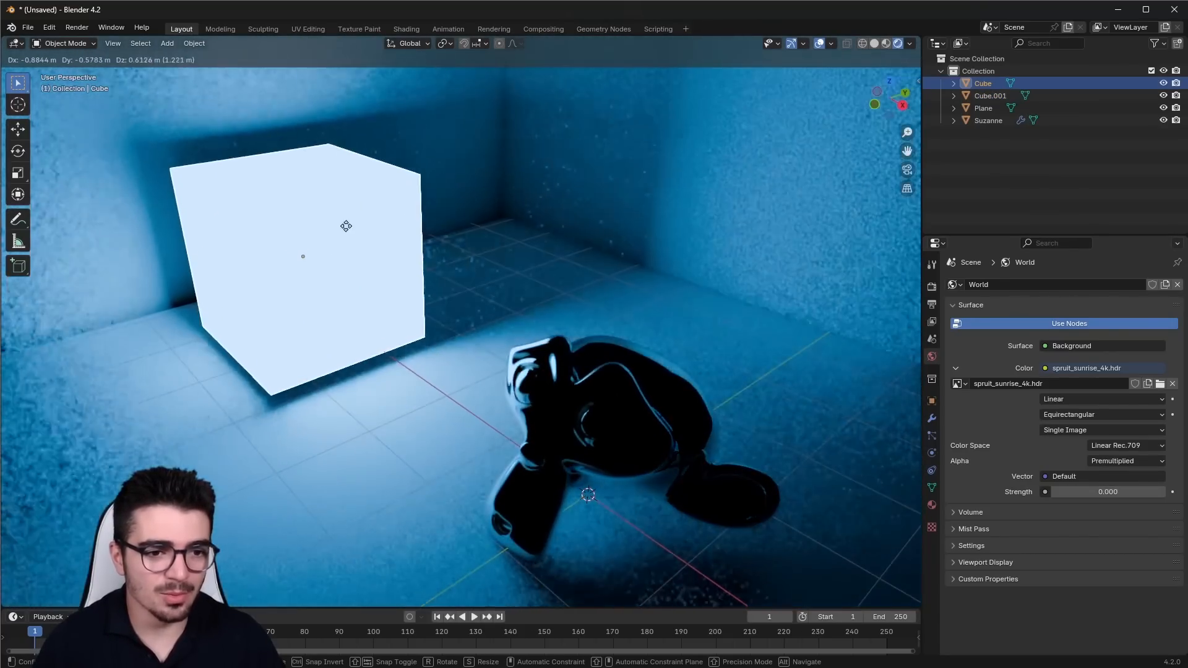
click(375, 206)
middle_drag(484, 244, 402, 341)
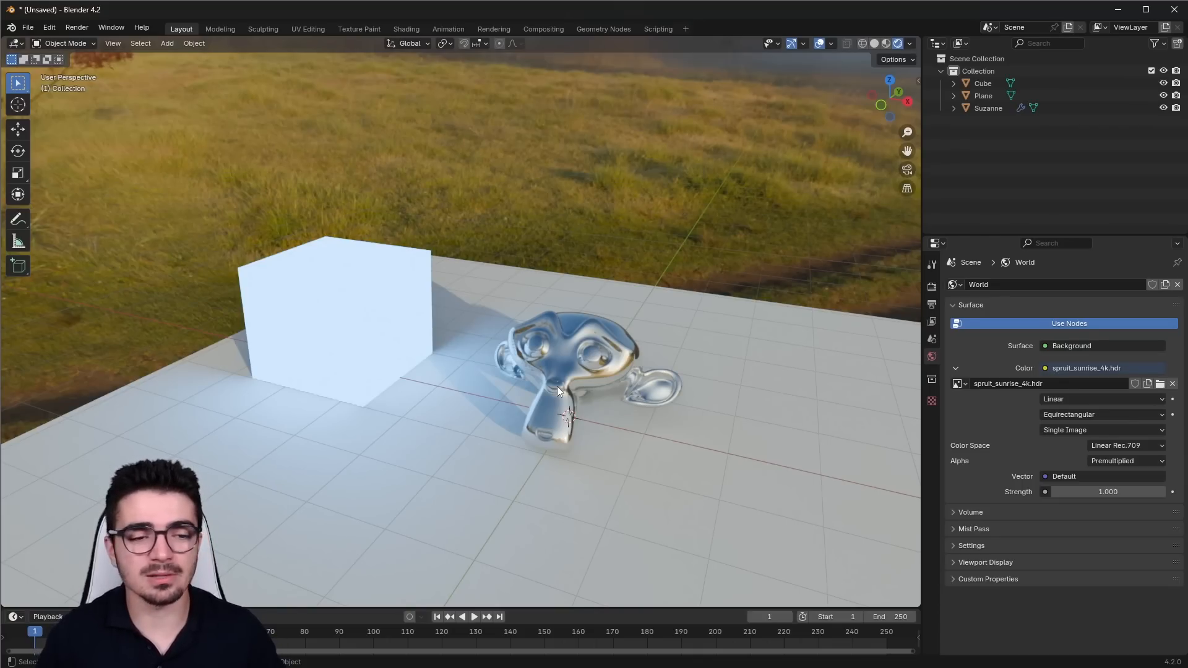
- Add a camera to the scene and switch to the camera view
scroll(554, 374, up, 2)
key(shift+a)
mouse_move(481, 355)
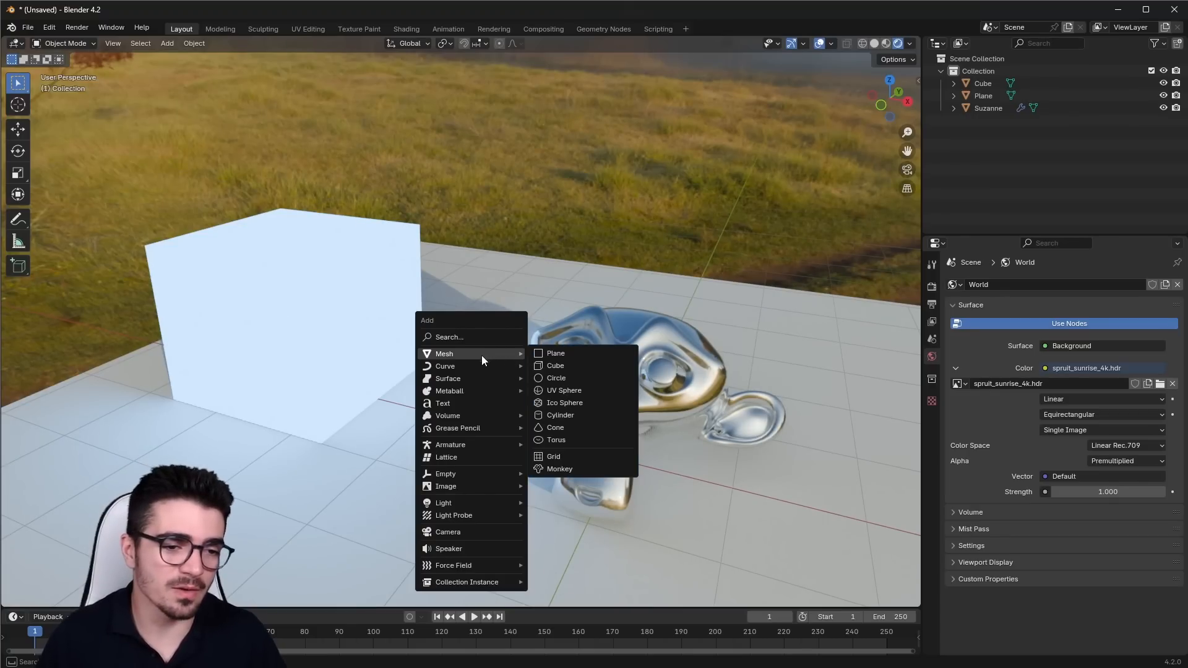
click(455, 531)
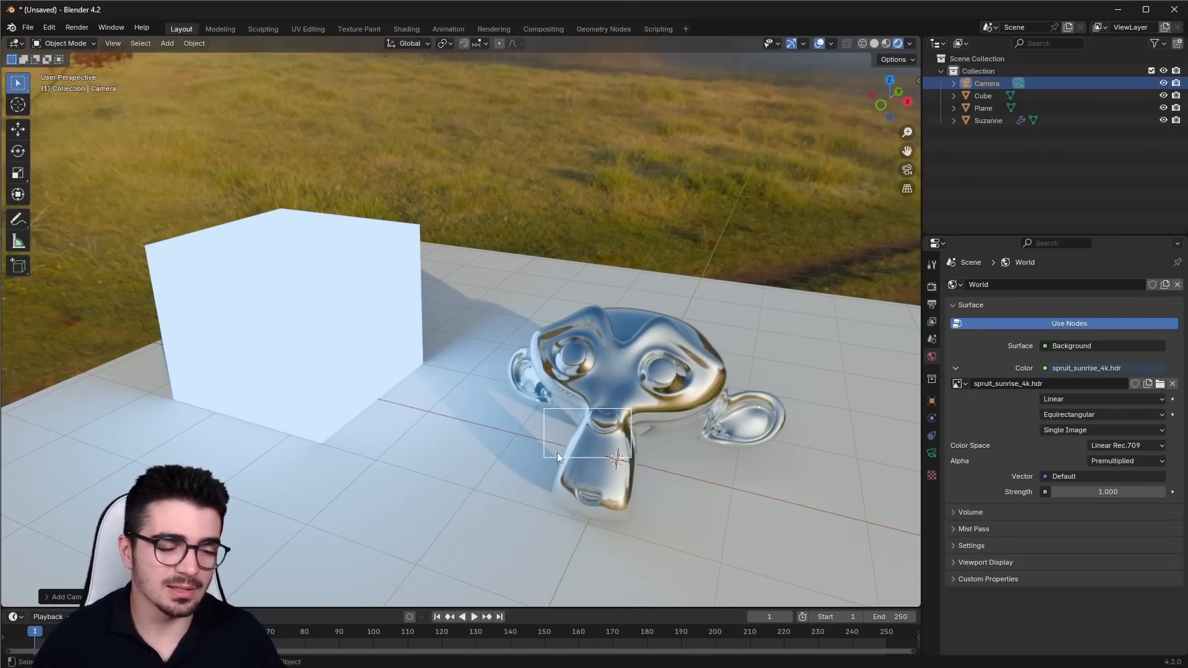
key(KP_0)
- Fly the camera back and up until it frames both the emissive cube and the monkey from above
key(shift+grave)
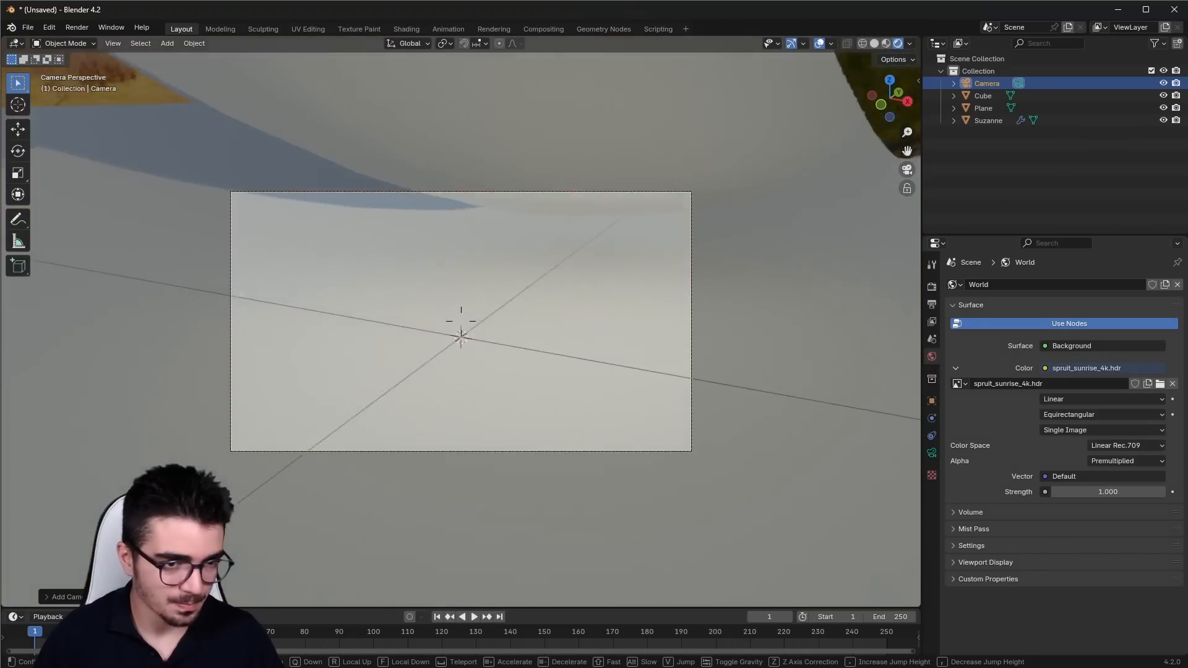
key(s)
key(w)
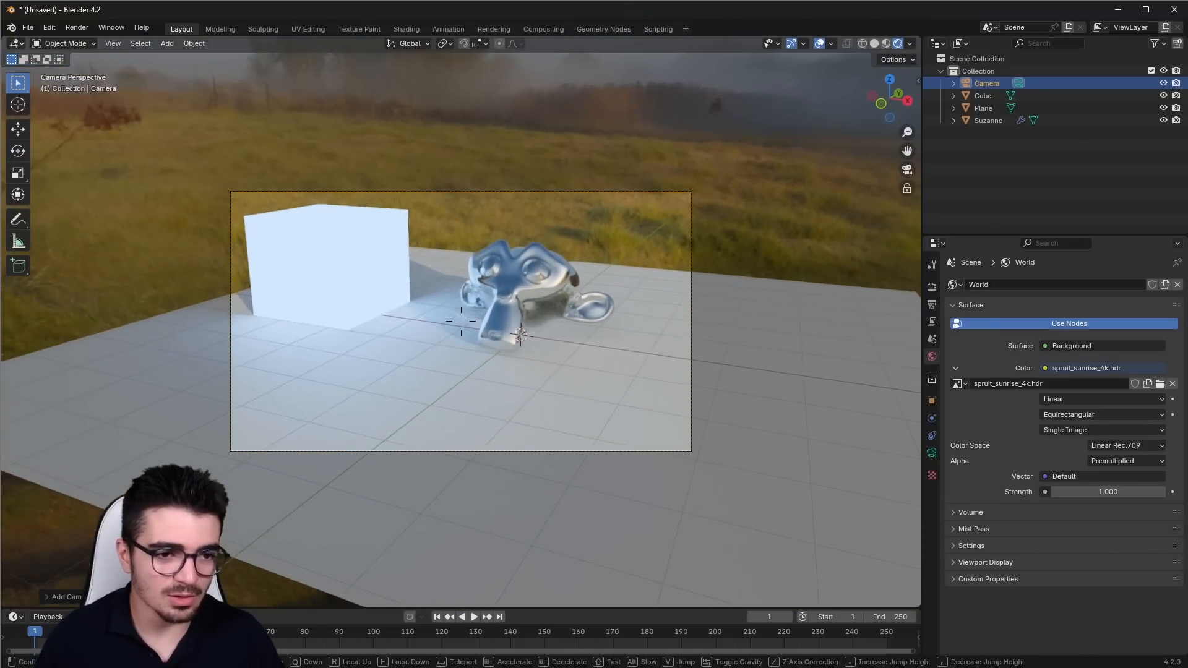
key(e)
key(s)
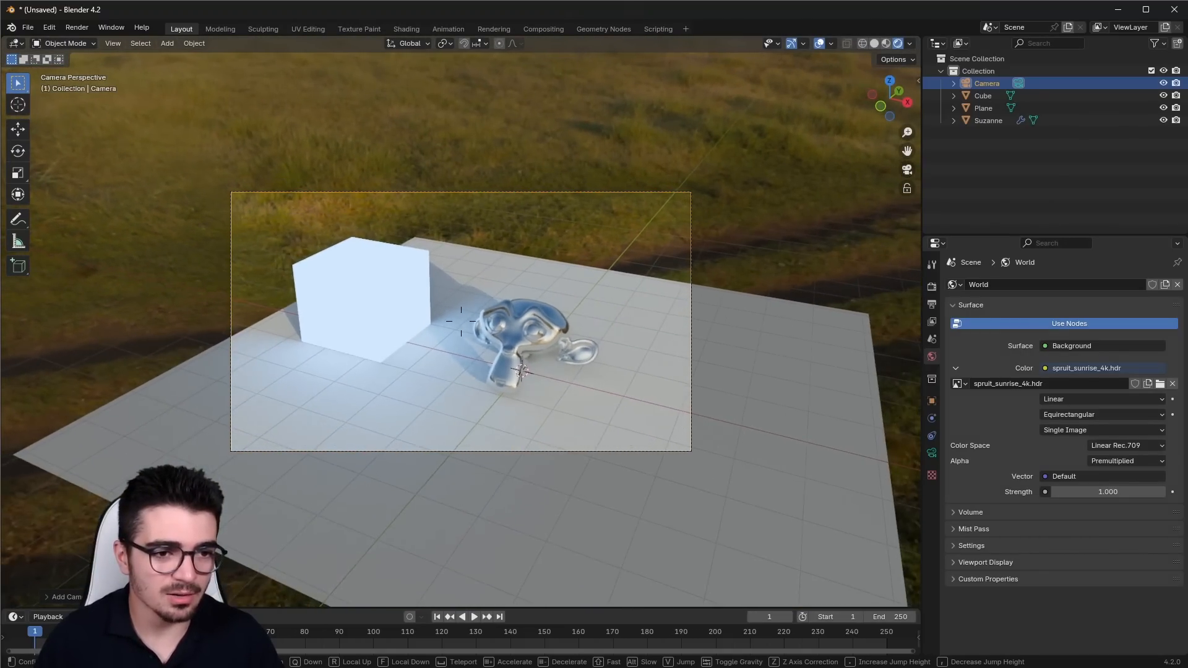
click(517, 337)
- Move the ground plane along the X axis toward the emissive cube and scale it up to fill more of the camera frame
click(641, 384)
key(g)
key(x)
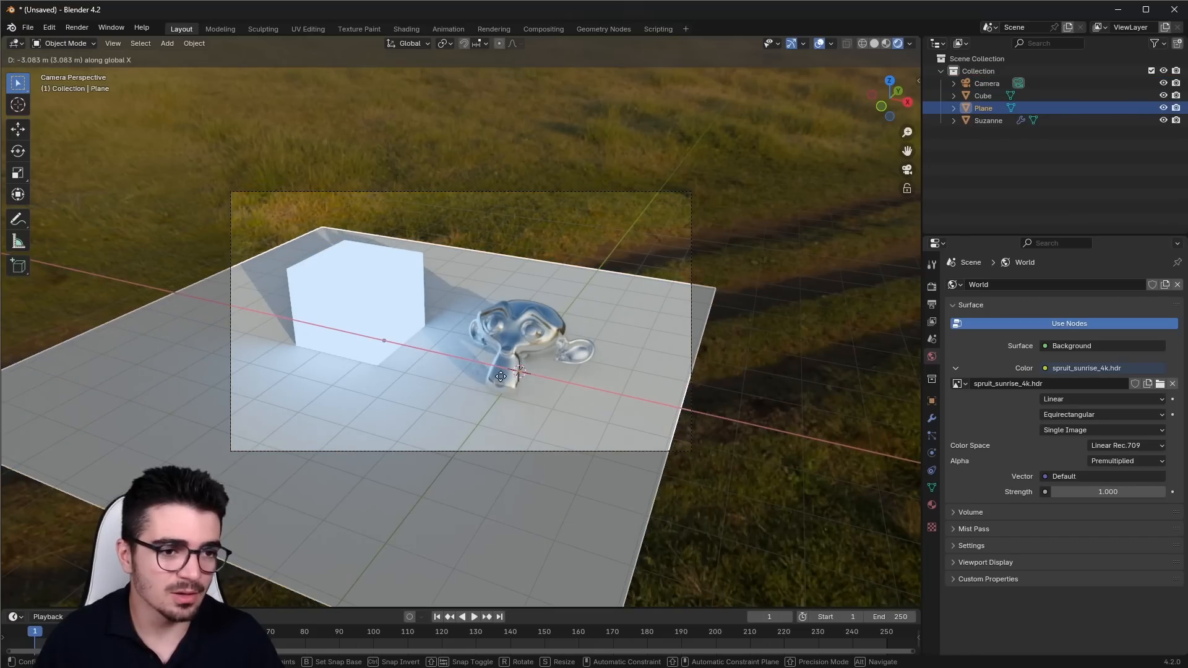
click(536, 382)
key(s)
click(638, 394)
shift+middle_drag(632, 388, 655, 388)
scroll(656, 390, up, 3)
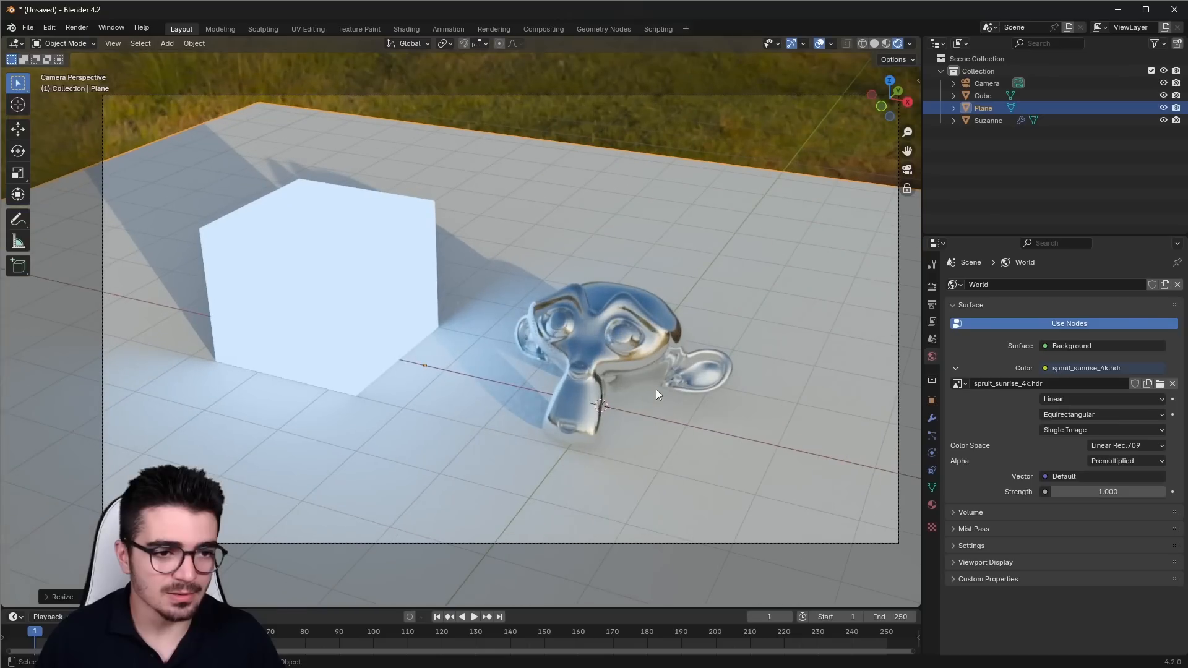
- Turn off raytracing in the EEVEE render settings, render the frame for comparison and close the result
click(931, 286)
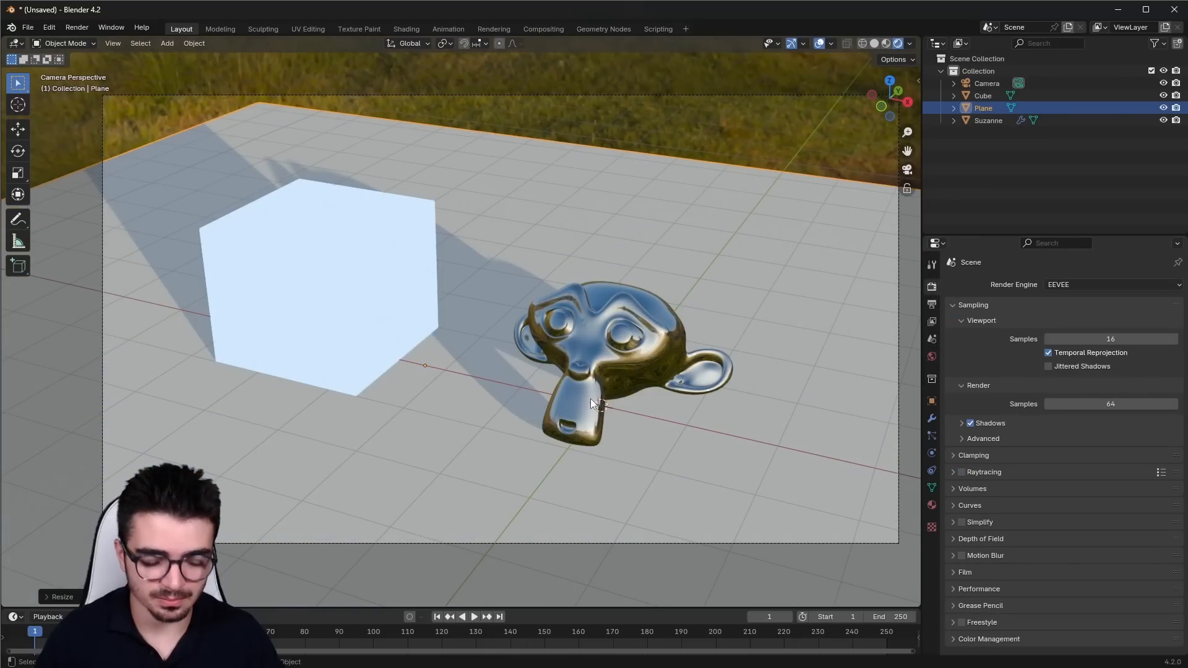
key(F12)
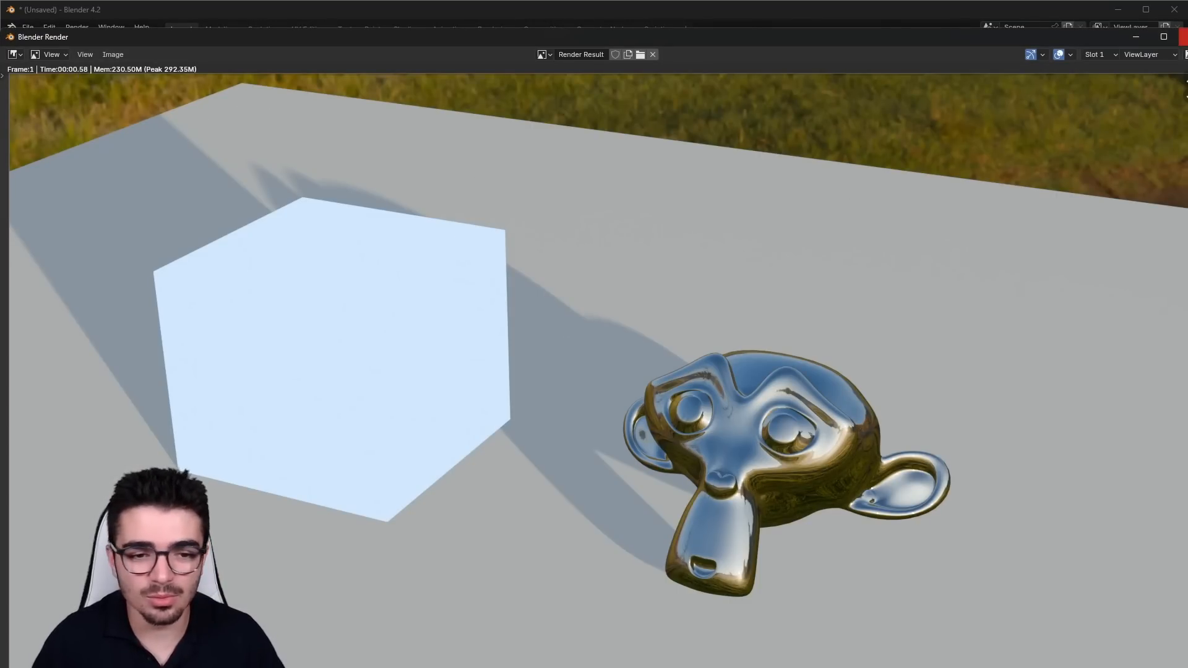
key(Escape)
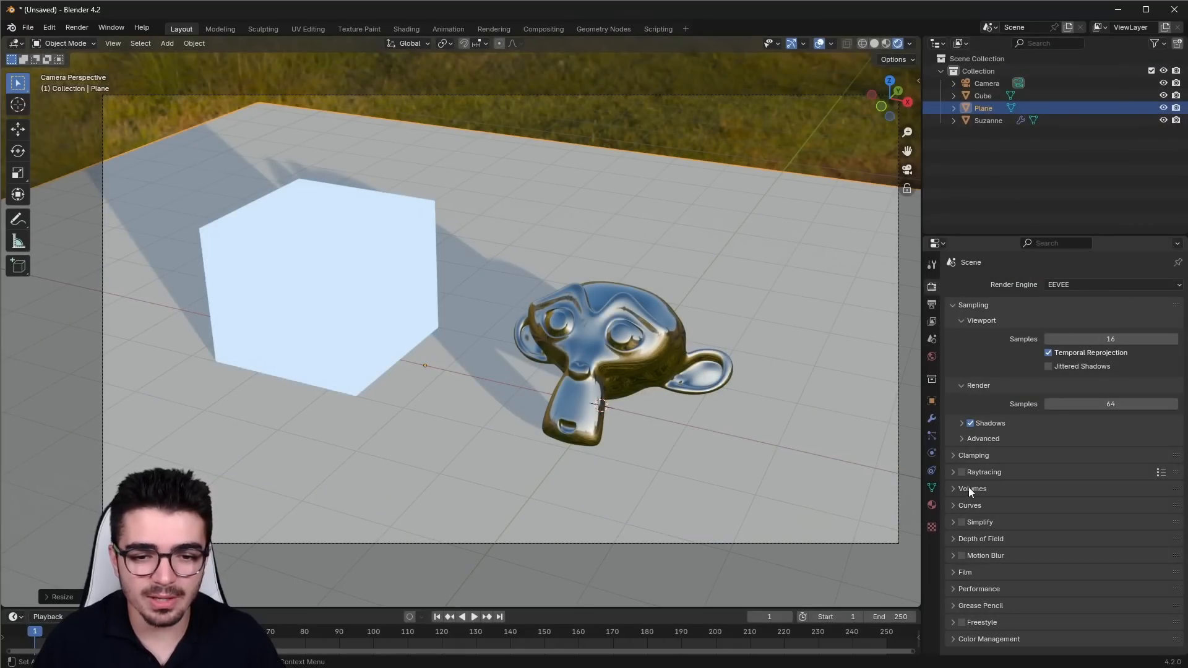
- Enable raytracing again and render the frame to compare the monkey's reflections and the cube's light
click(961, 472)
key(F12)
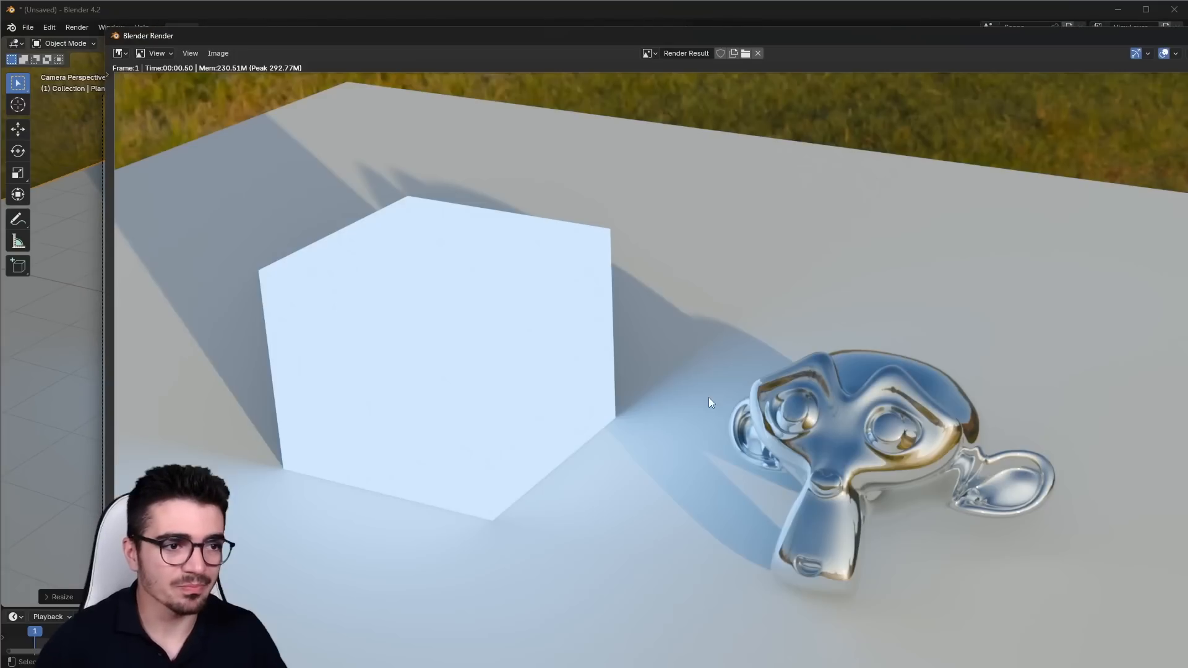
drag(381, 36, 299, 26)
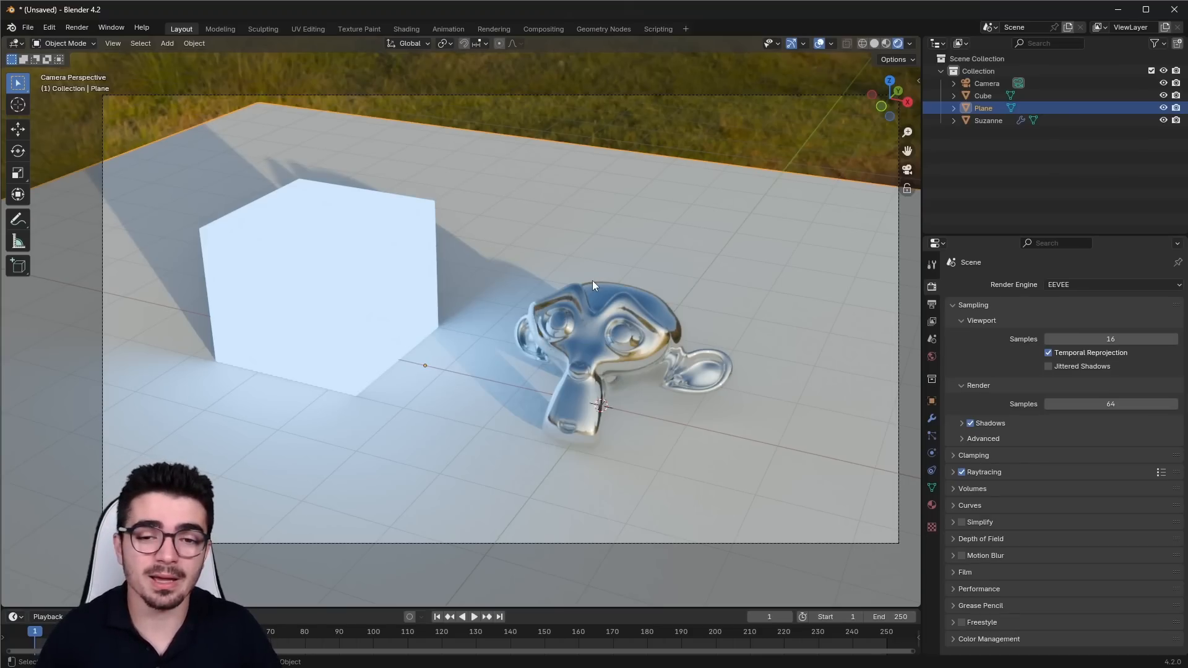
- Switch the render engine to Cycles and set the render max samples to 150
click(1085, 284)
click(1060, 325)
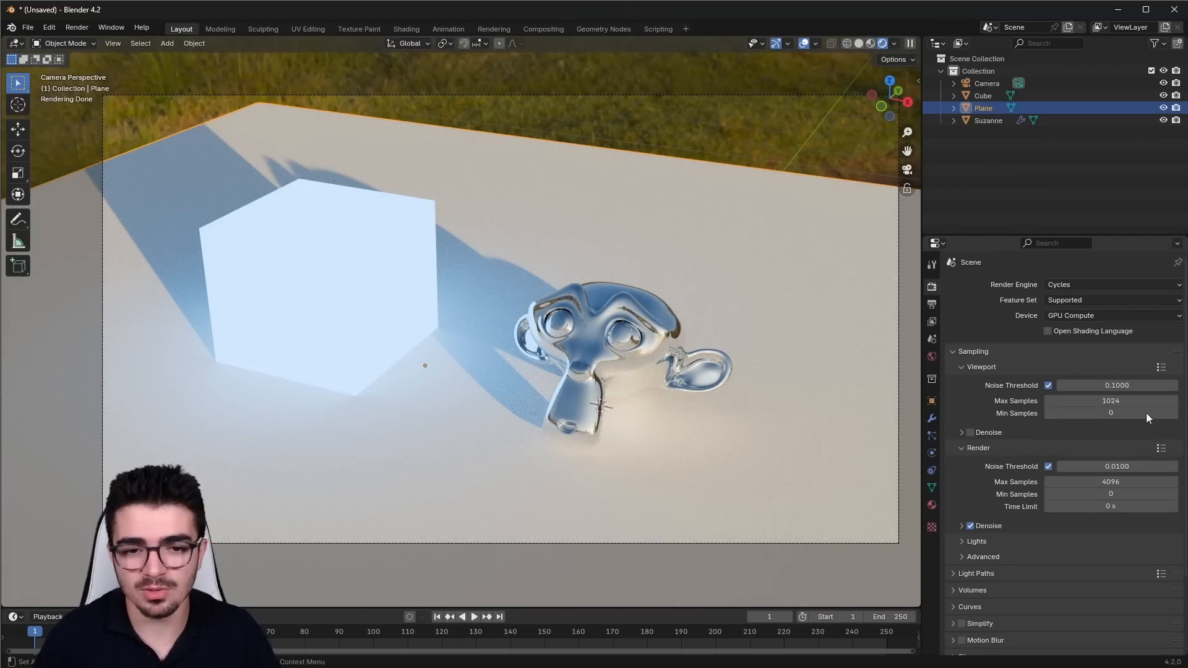
double_click(1135, 480)
text(300)
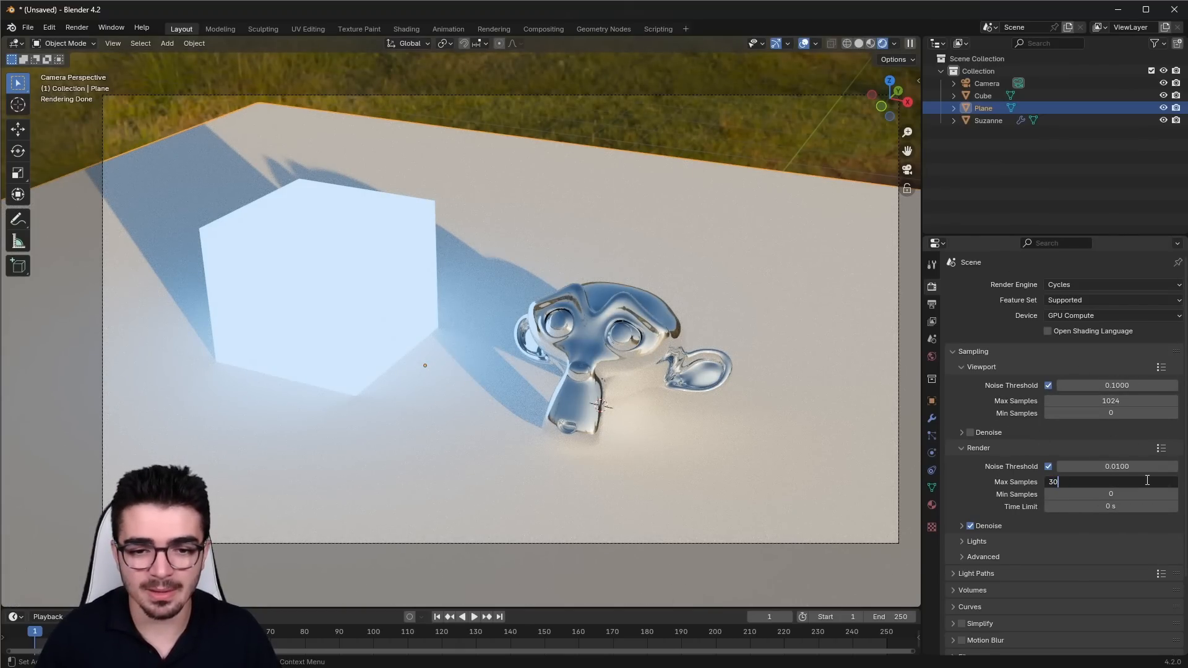
key(Return)
double_click(1135, 482)
text(150)
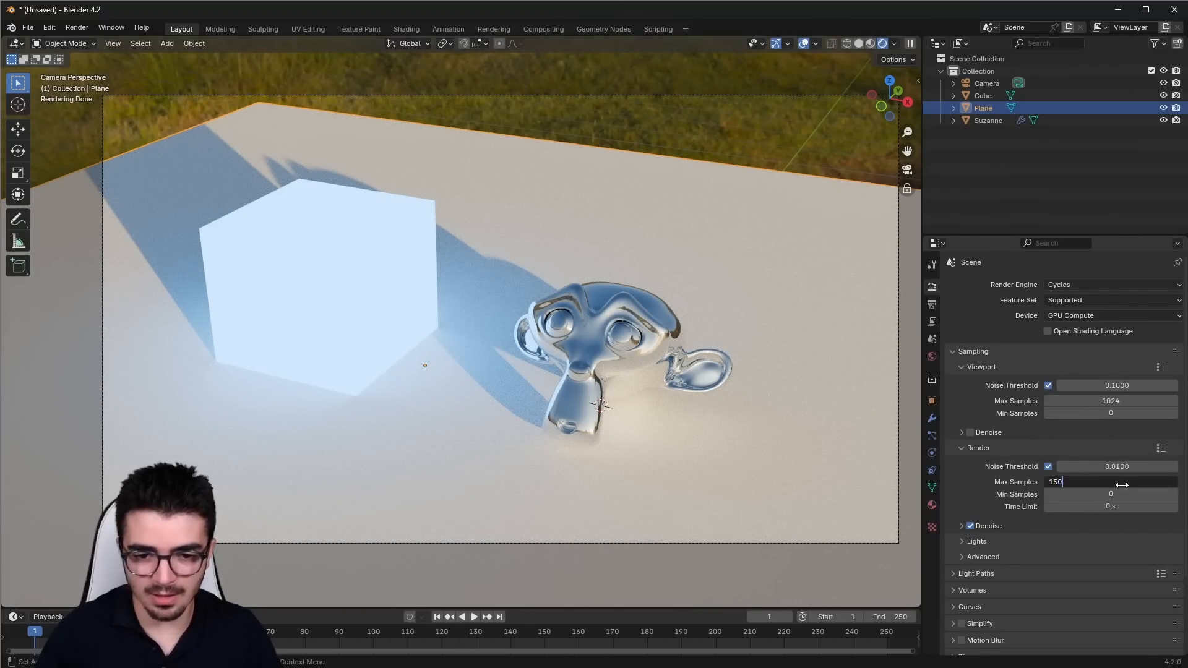
key(Return)
- Render the frame with Cycles, examine the finished image and close the render window
key(F12)
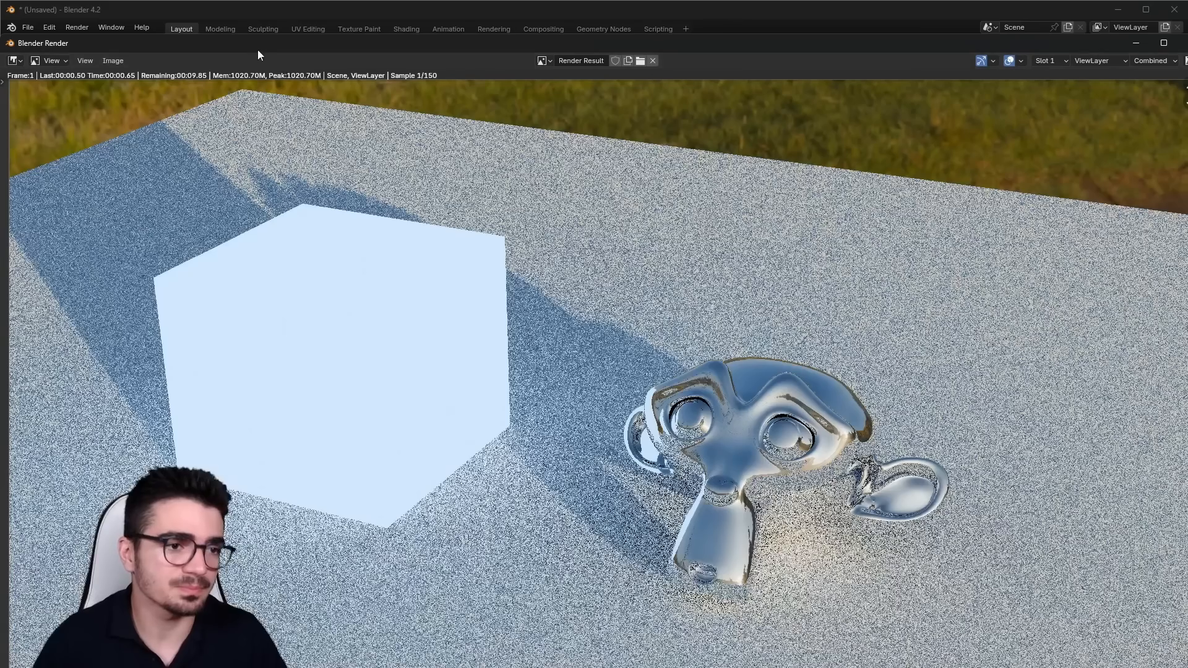
drag(246, 40, 267, 33)
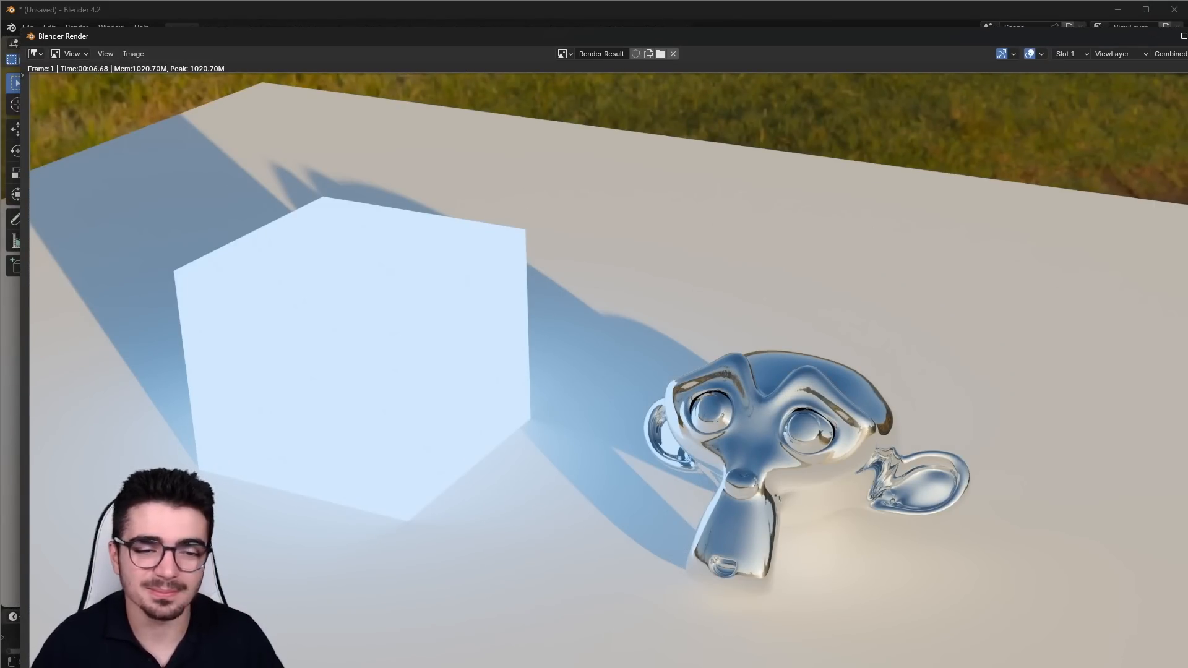
key(Escape)
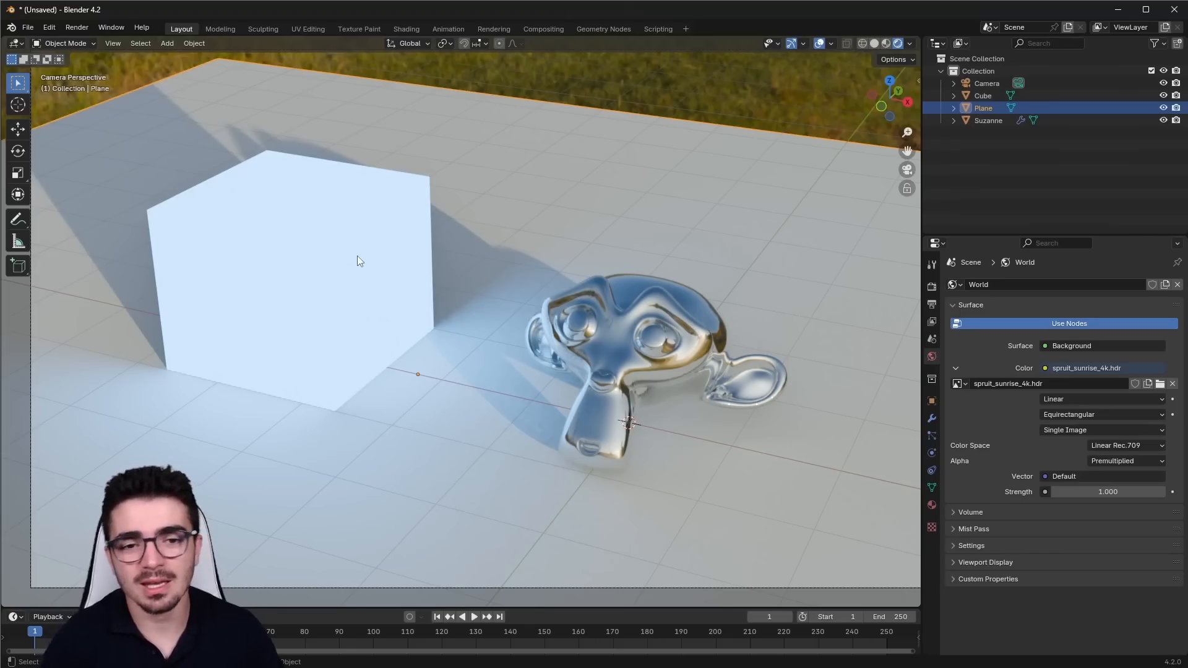
- Render the frame with raytraced EEVEE to provide an image for compositing, and close the render window
click(931, 286)
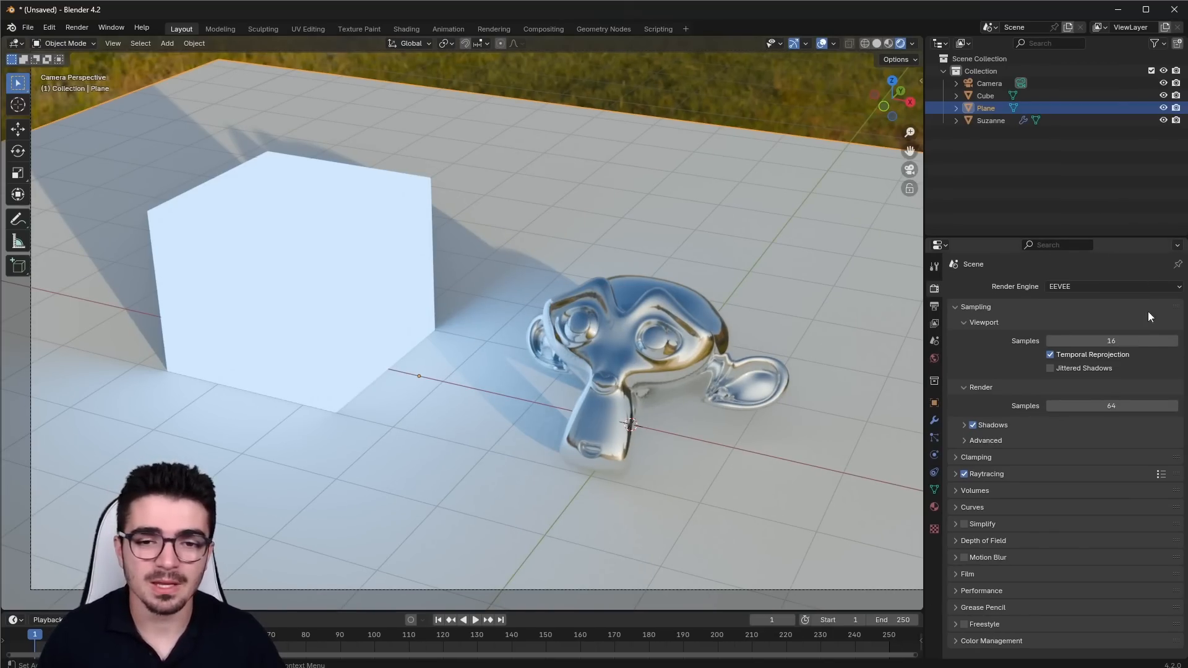
key(F12)
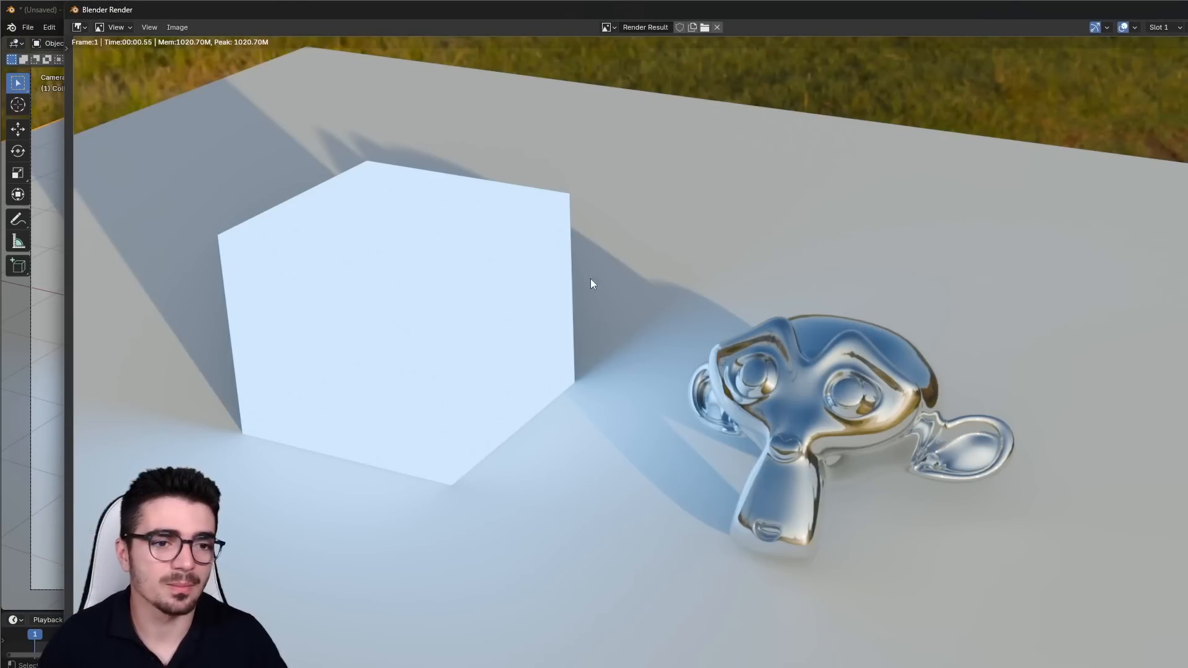
key(Escape)
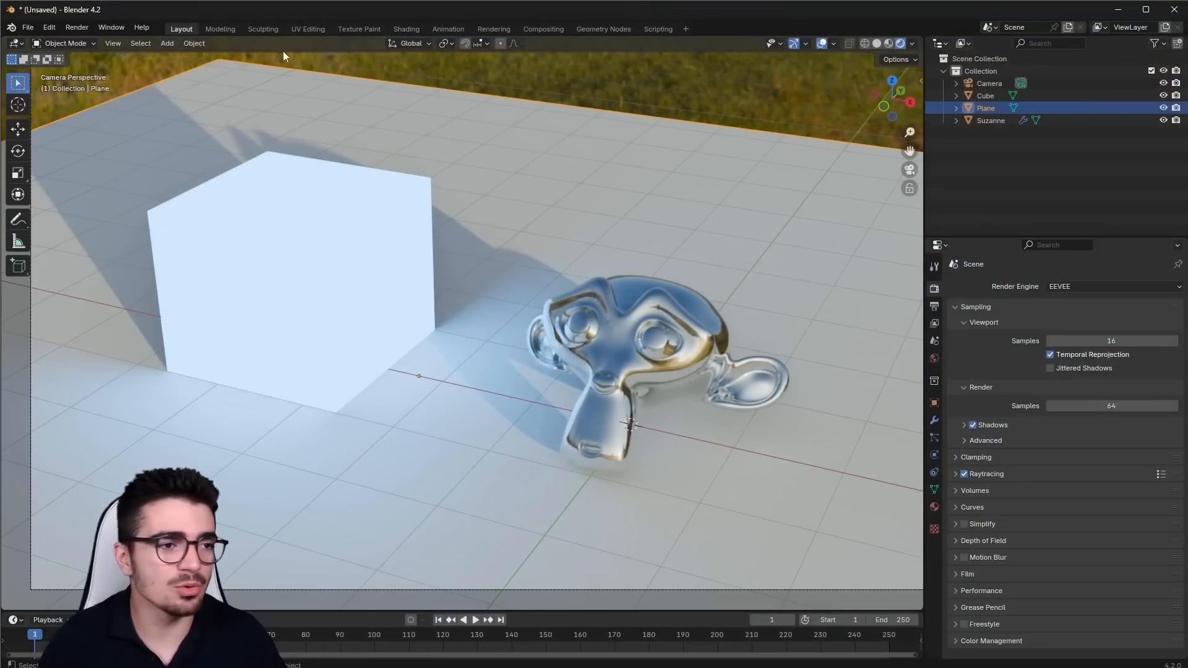
- Change the 3D viewport to the Compositor, enable Use Nodes and space the Composite node away from Render Layers
click(15, 43)
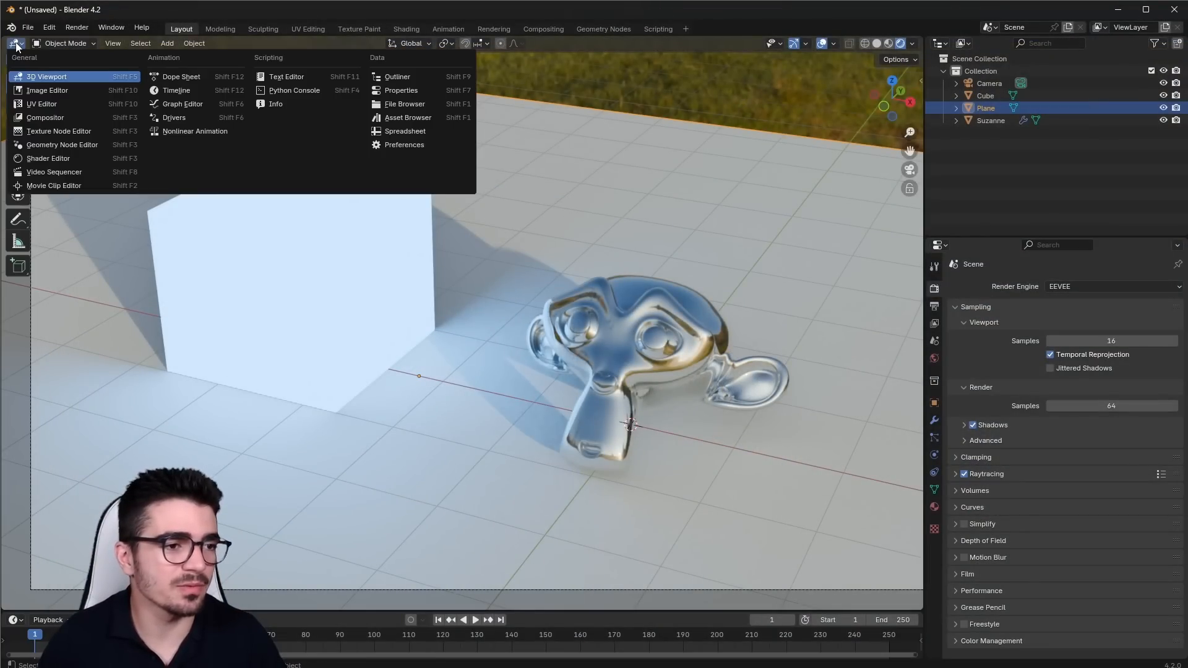
click(66, 117)
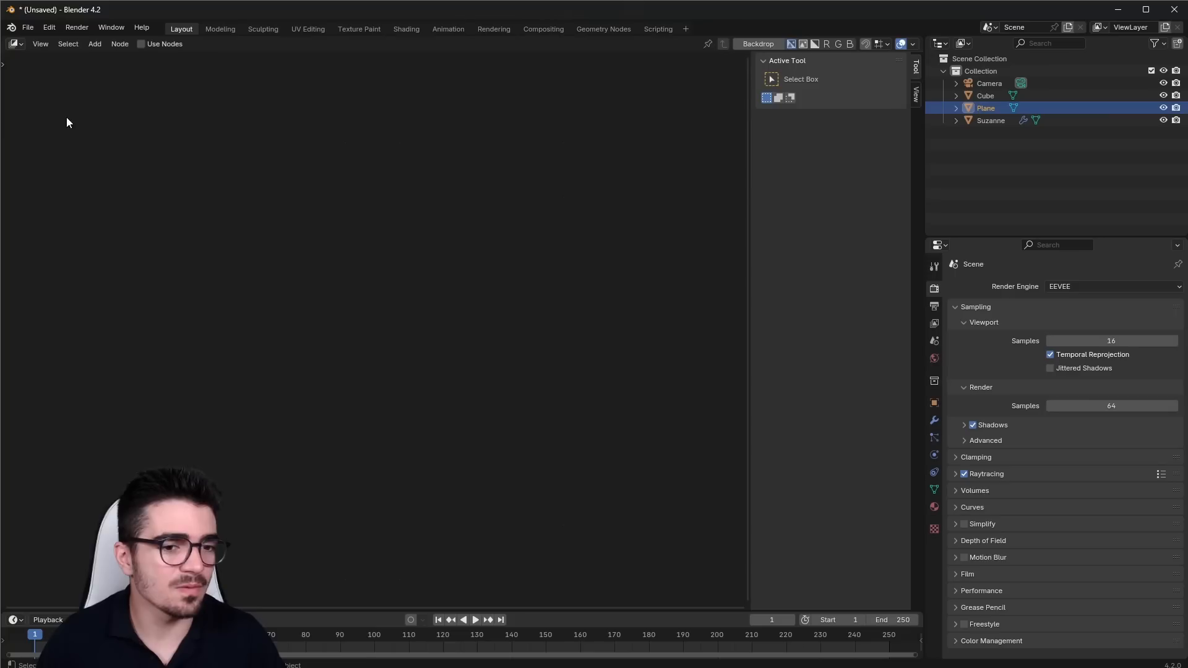
click(142, 44)
drag(378, 369, 637, 356)
key(Home)
- Add a Viewer node below the Composite node and connect the Render Layers image output to it
key(shift+a)
click(510, 384)
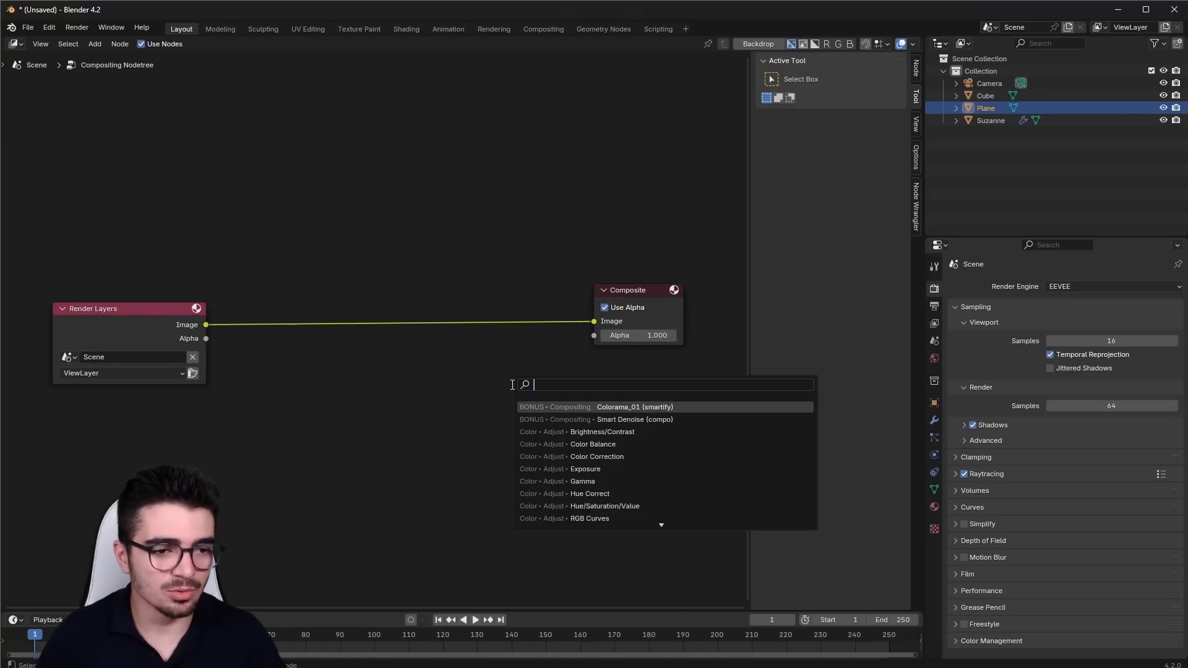
text(viewer)
key(Return)
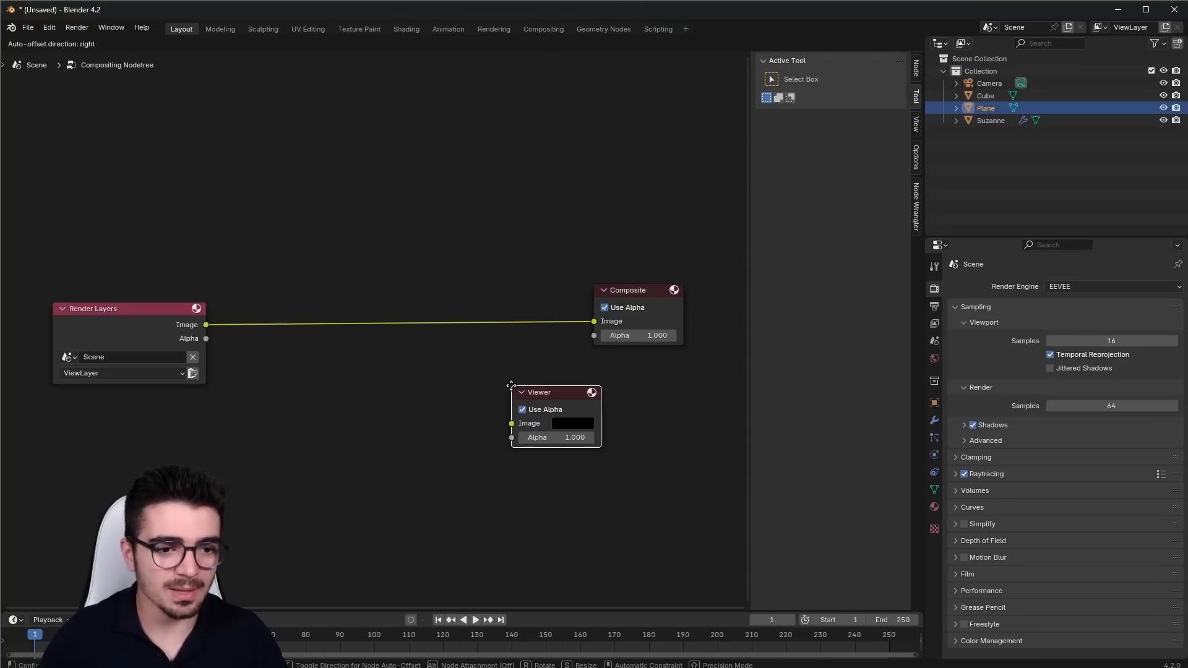
click(585, 362)
drag(206, 324, 634, 368)
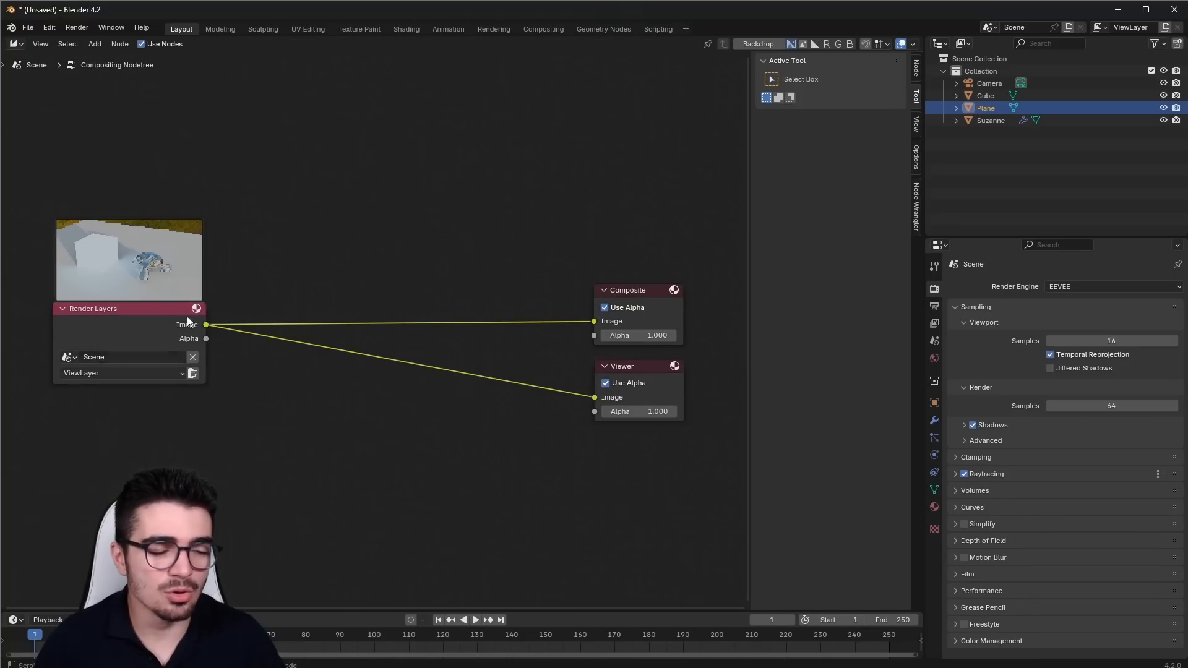
- Show the render as the compositor backdrop and make room by narrowing the sidebar and moving Render Layers away from the outputs
middle_drag(436, 284, 464, 299)
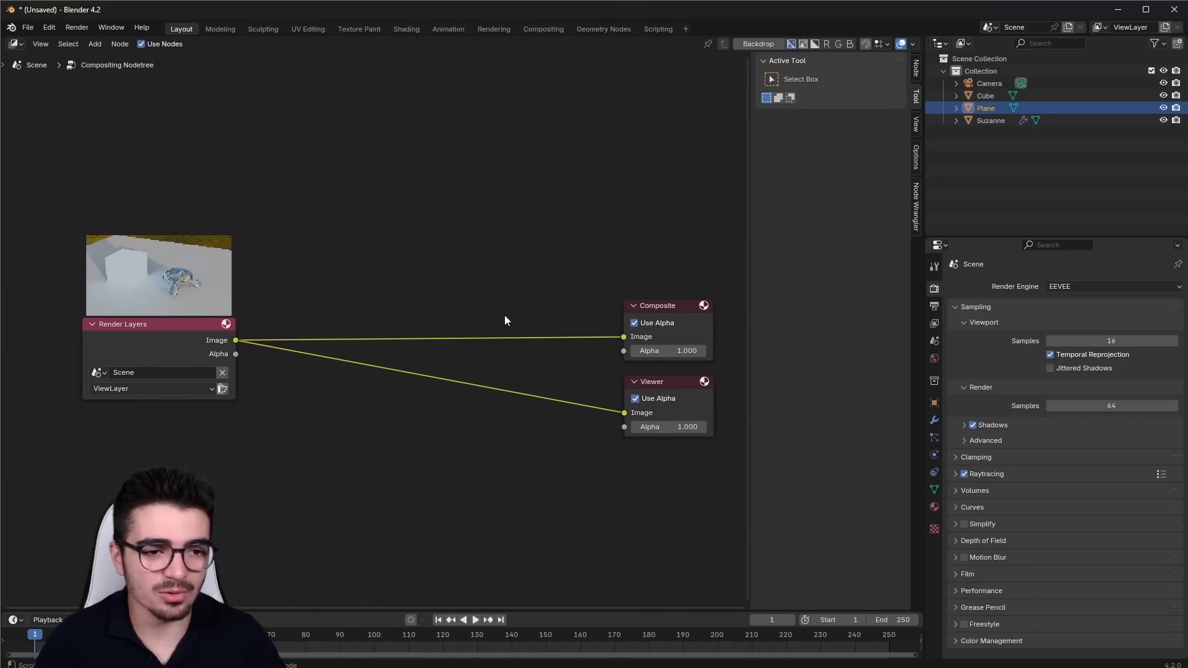
click(758, 44)
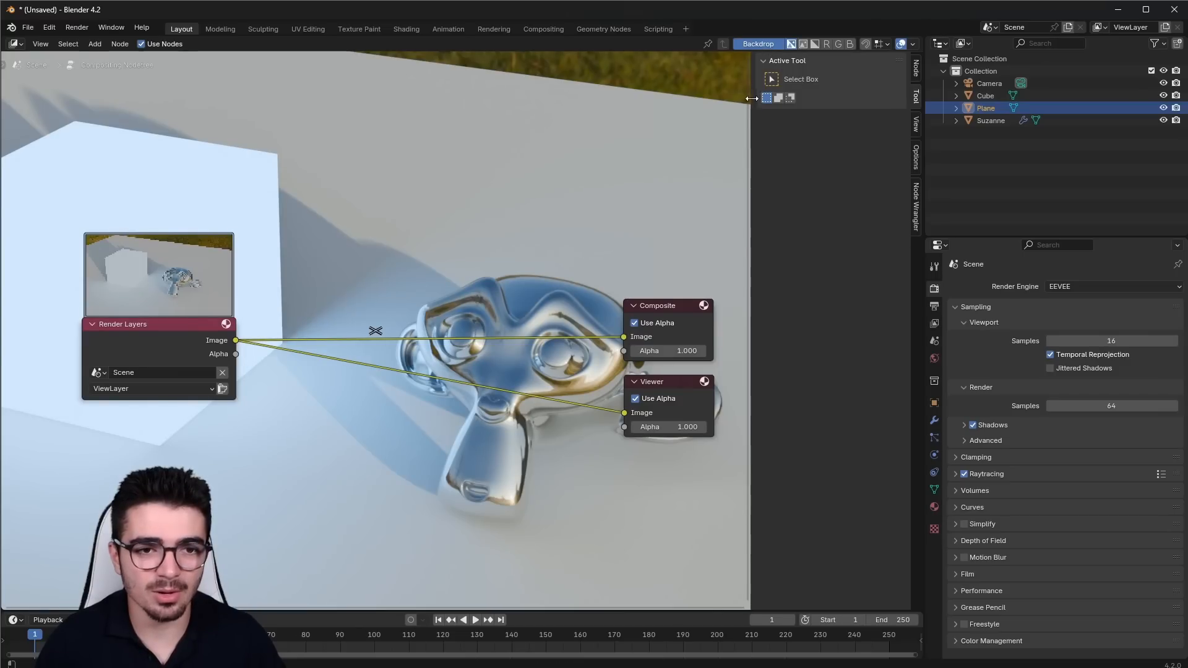
drag(751, 98, 877, 98)
drag(234, 278, 213, 287)
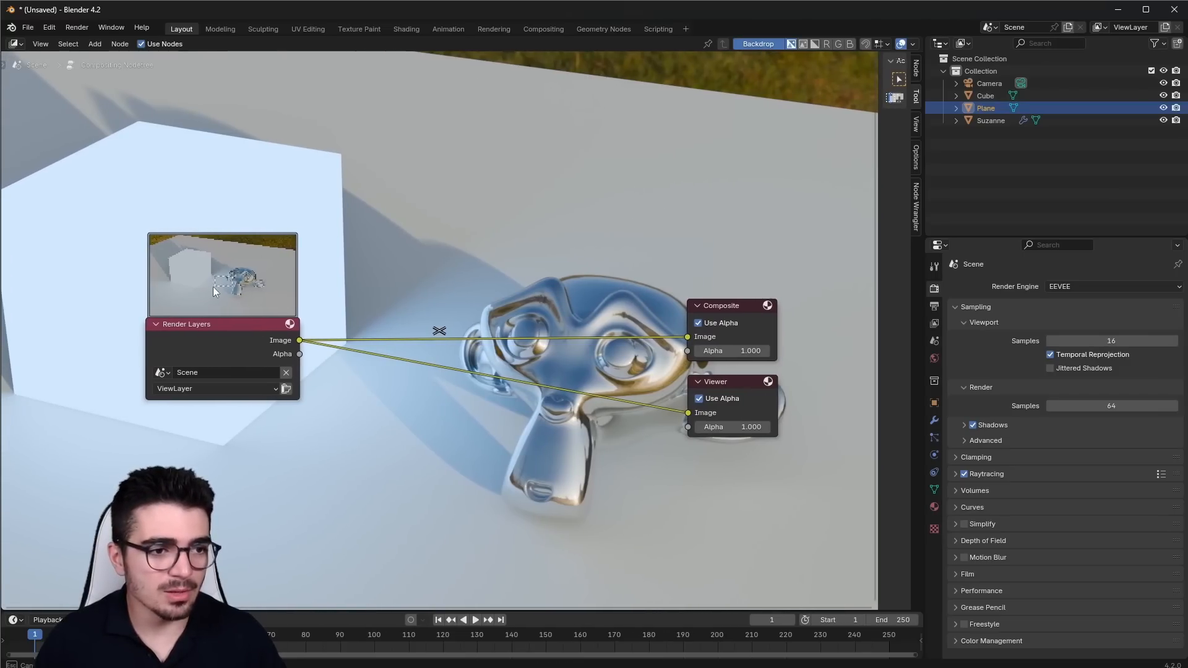
drag(209, 334, 174, 339)
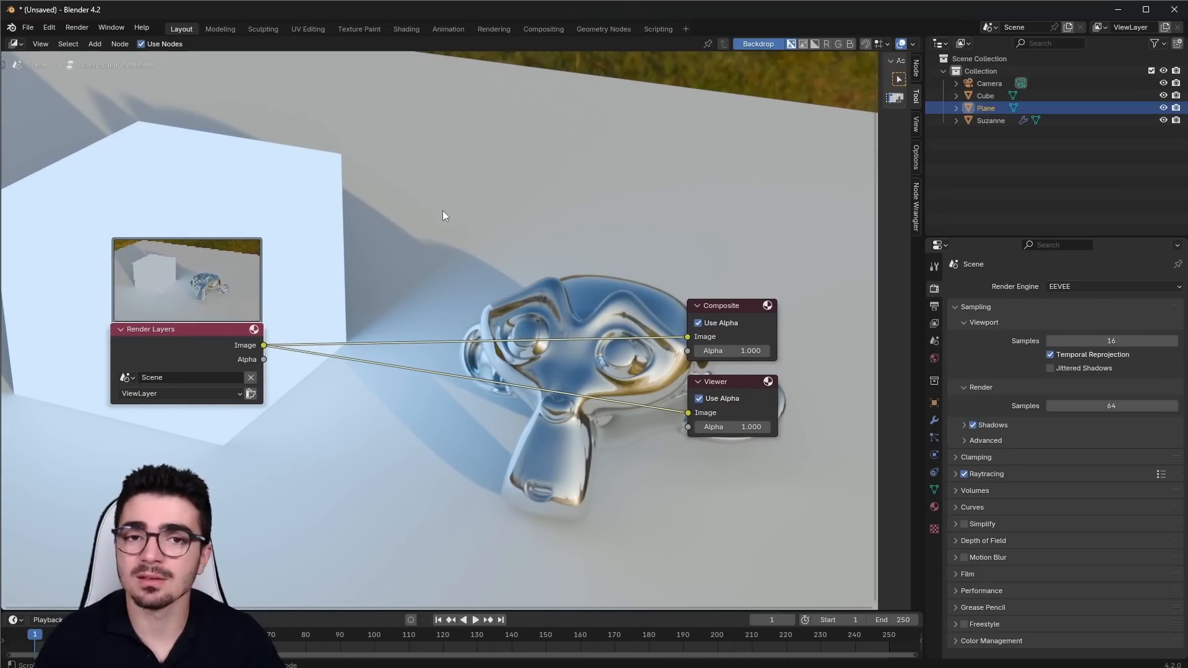
- Add a Glare node and insert it on the link between Render Layers and Composite
key(shift+a)
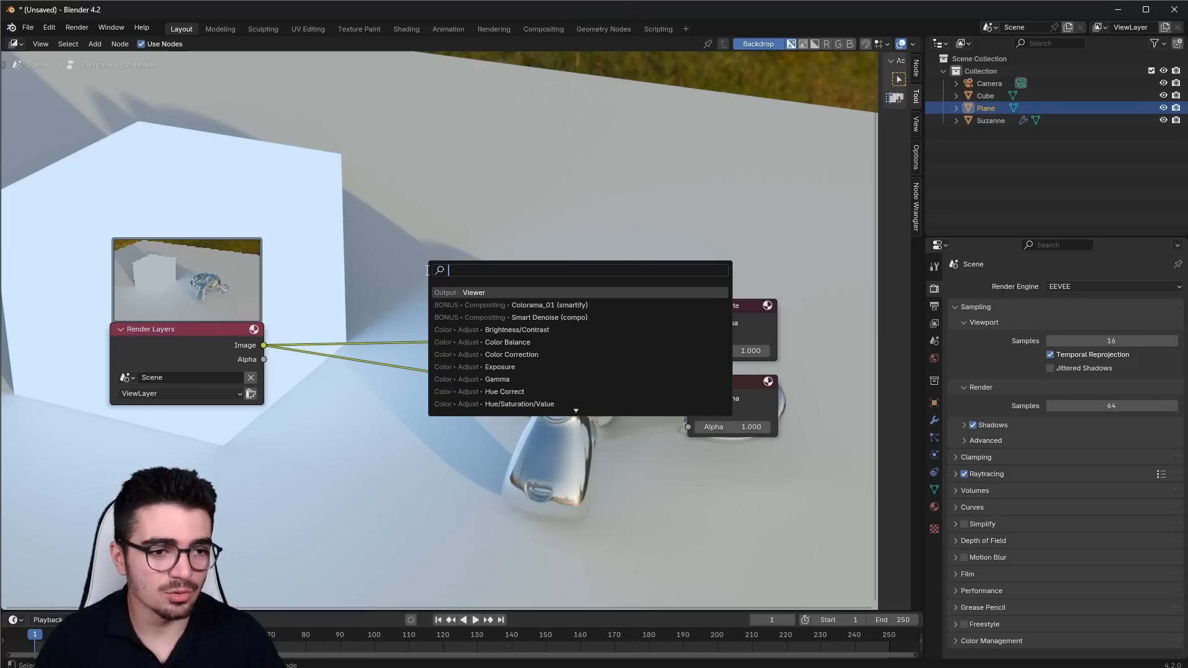
text(glare)
key(Return)
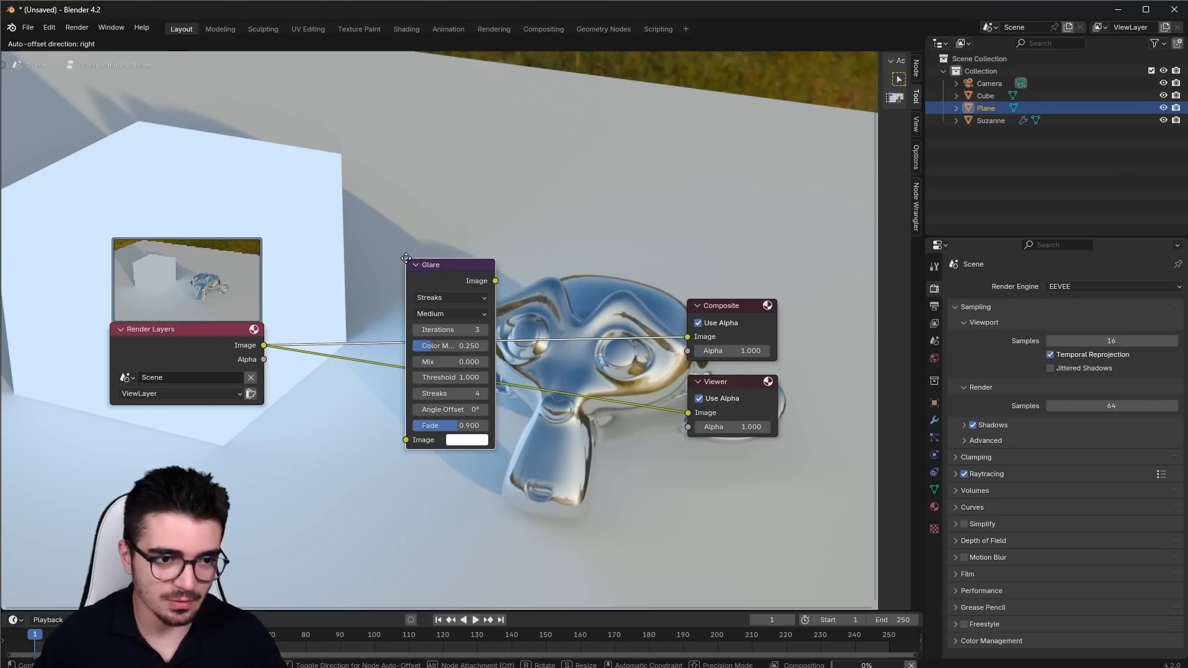
click(441, 223)
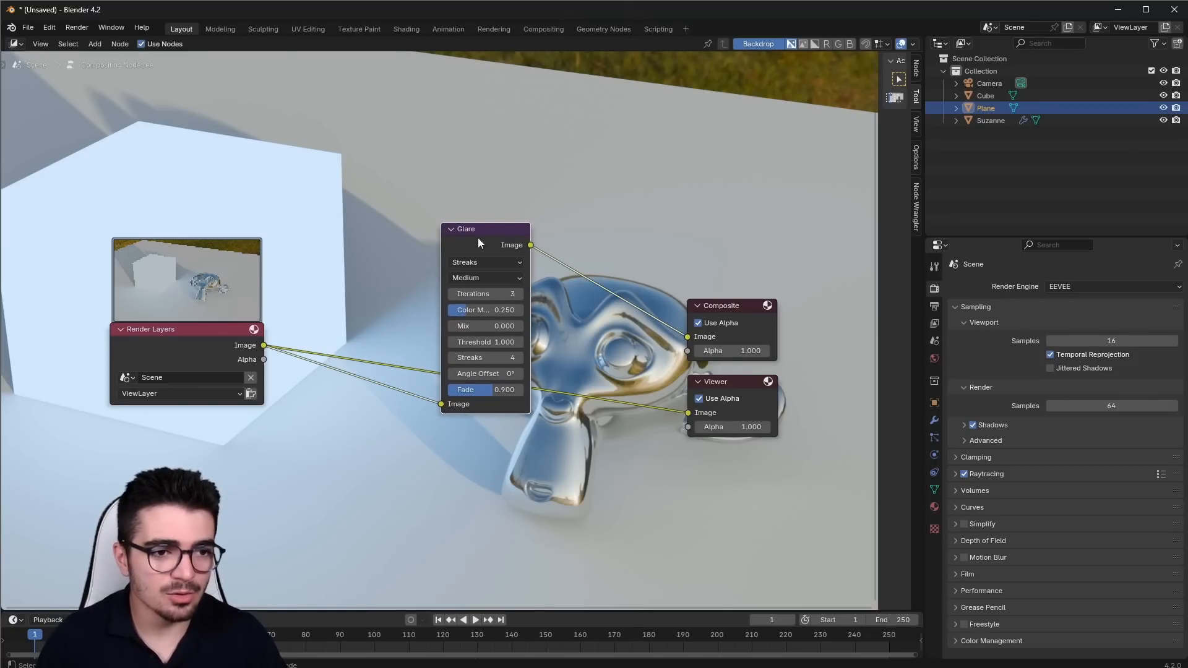
- Set the Glare type to Bloom and connect its image output to the Viewer node
scroll(477, 238, up, 1)
click(477, 257)
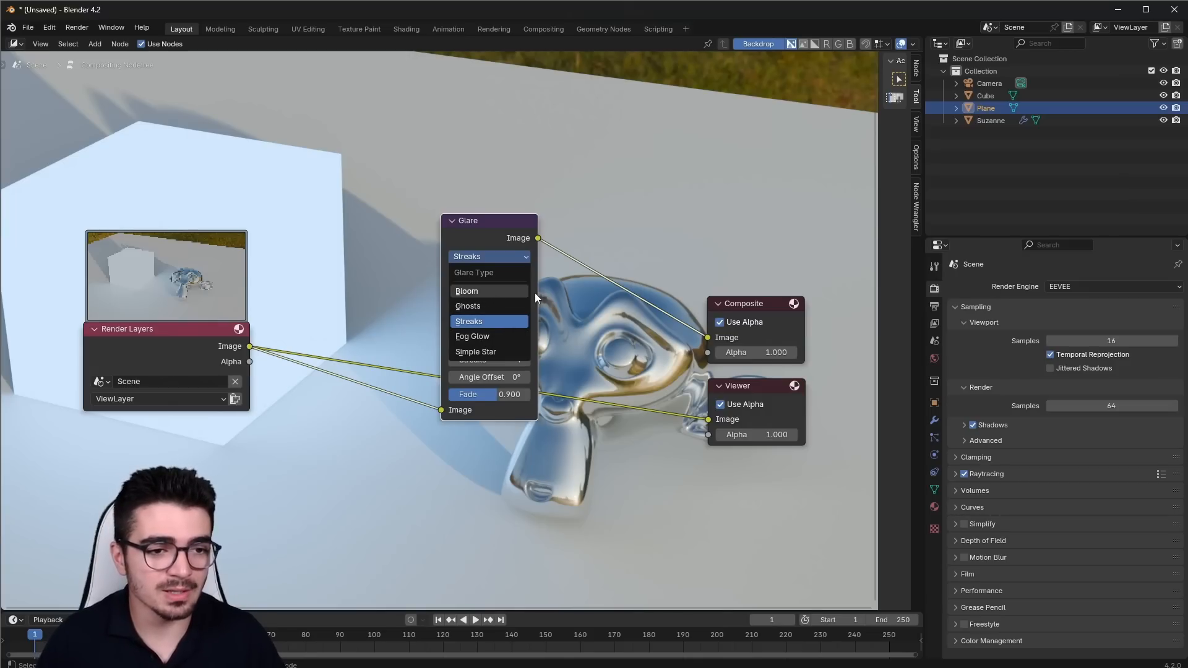
click(495, 295)
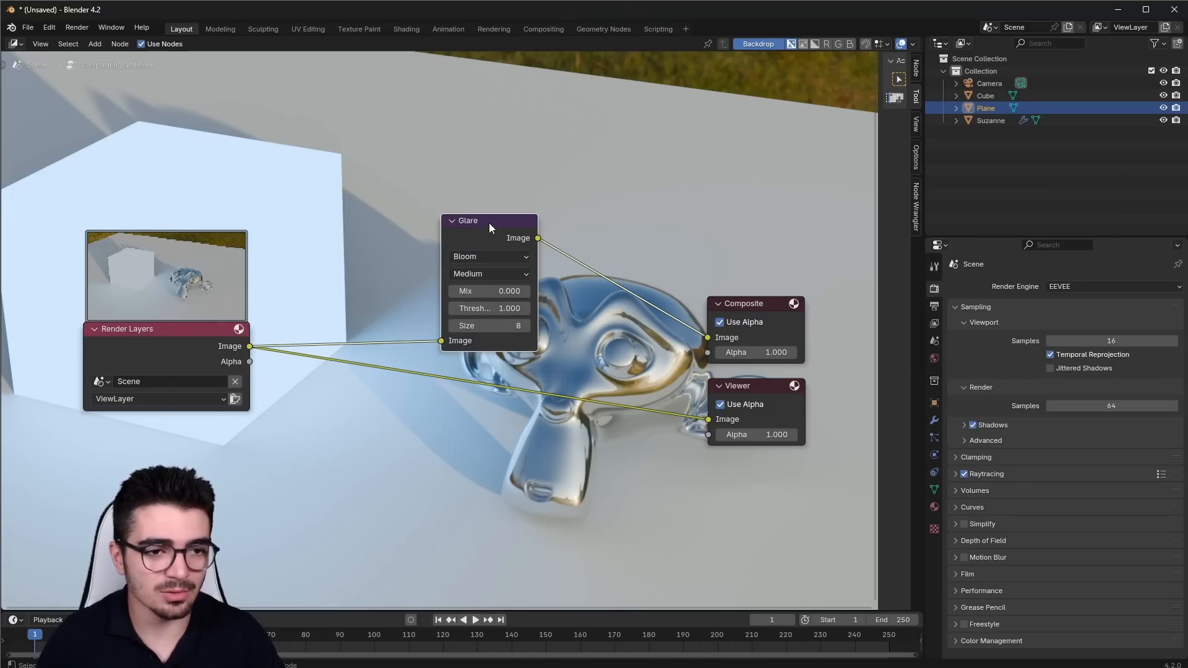
drag(537, 237, 709, 420)
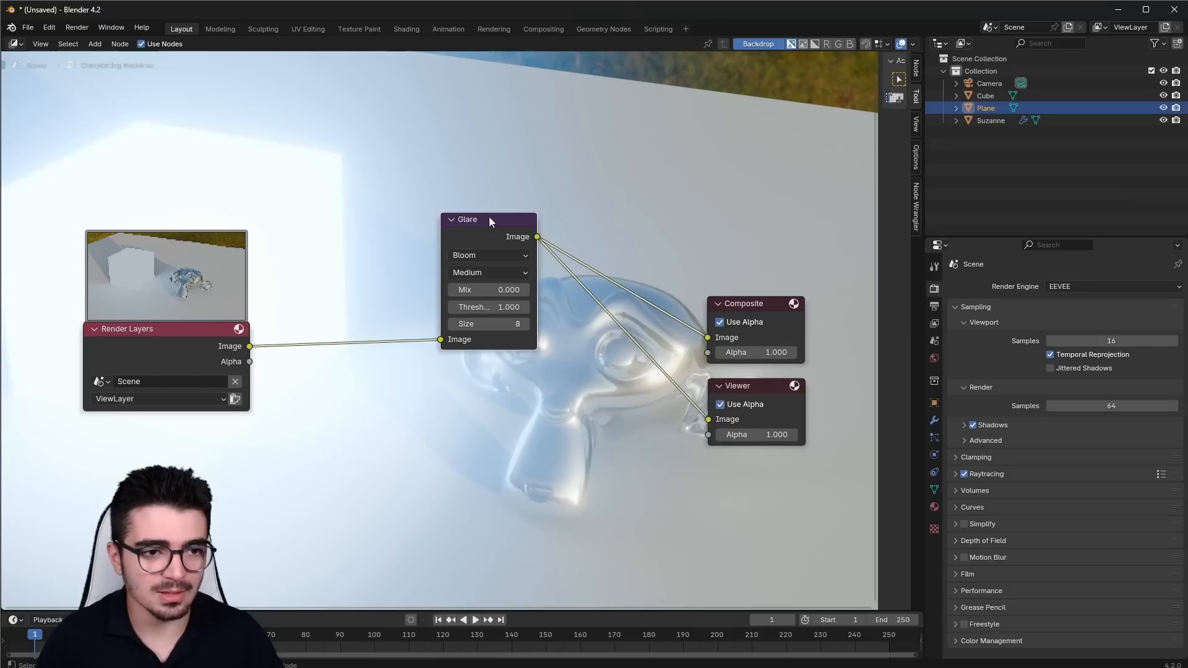
- Reposition the Glare and Render Layers nodes closer to the output nodes, with Render Layers feeding the Glare image input
drag(489, 216, 507, 278)
drag(157, 239, 319, 351)
drag(129, 336, 346, 433)
scroll(262, 365, down, 3)
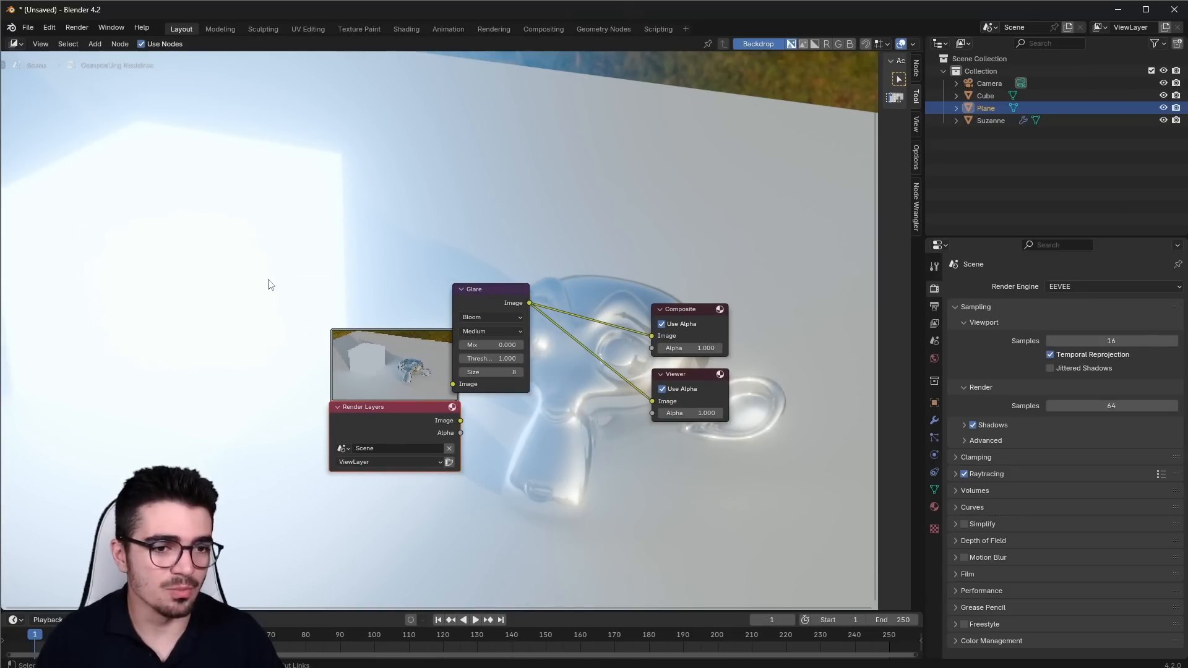
ctrl+scroll(263, 289, down, 1)
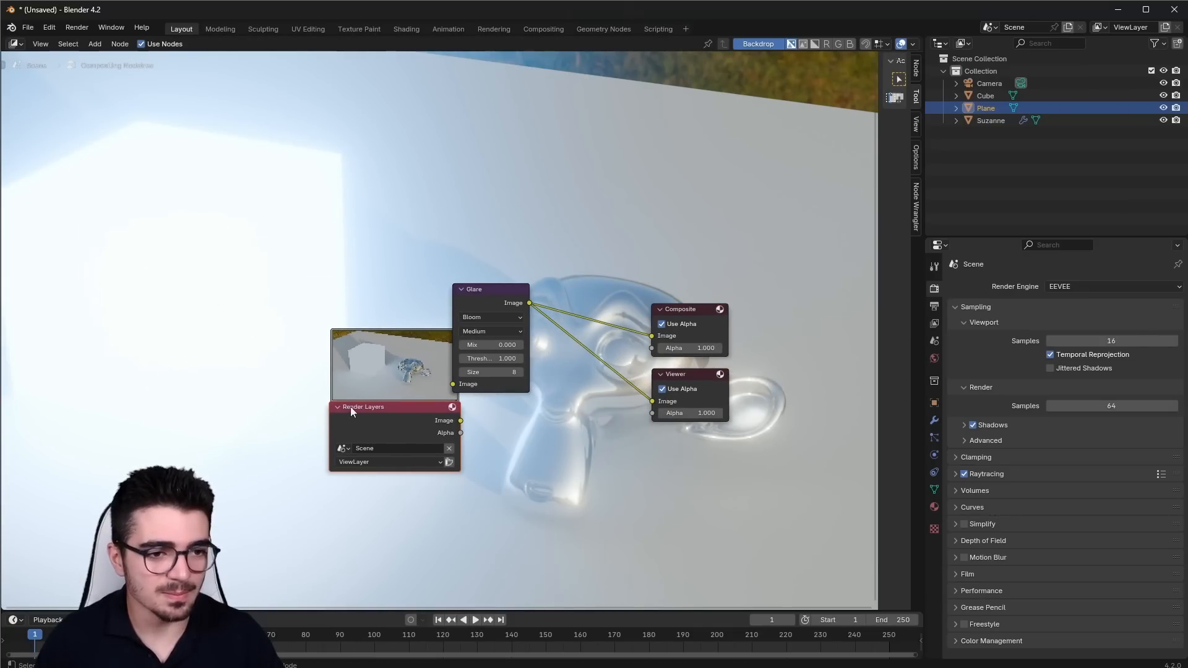
drag(350, 406, 307, 383)
- Set the quality of the Bloom Glare node to High
scroll(306, 383, up, 1)
scroll(510, 407, up, 1)
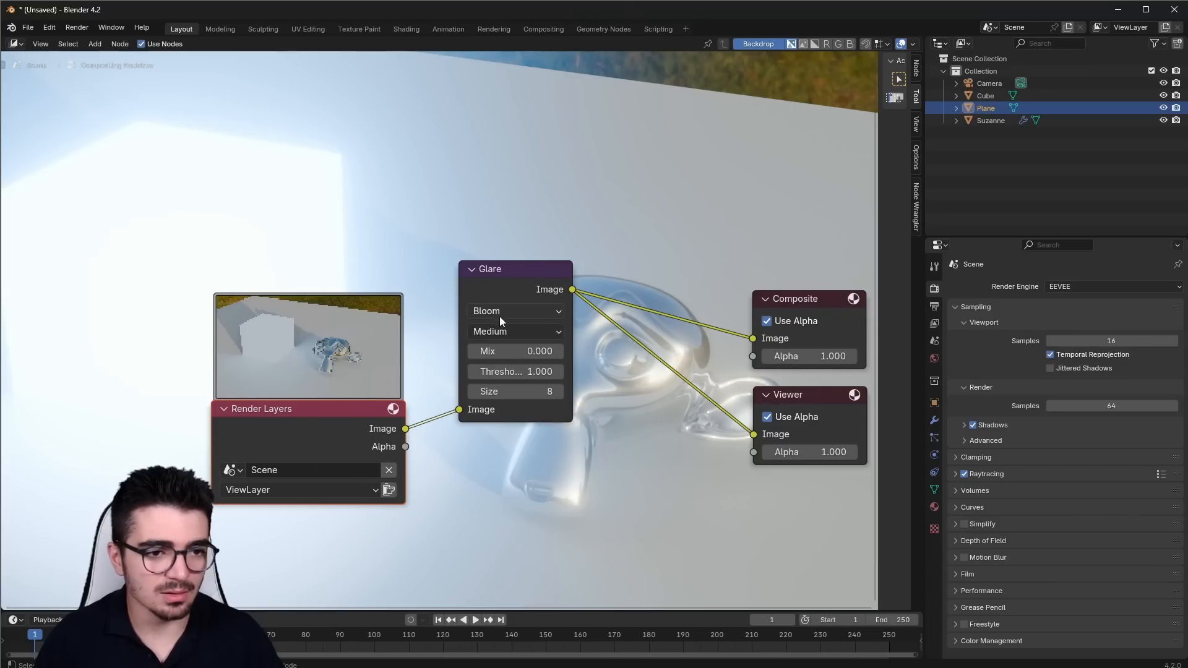
click(507, 331)
click(499, 372)
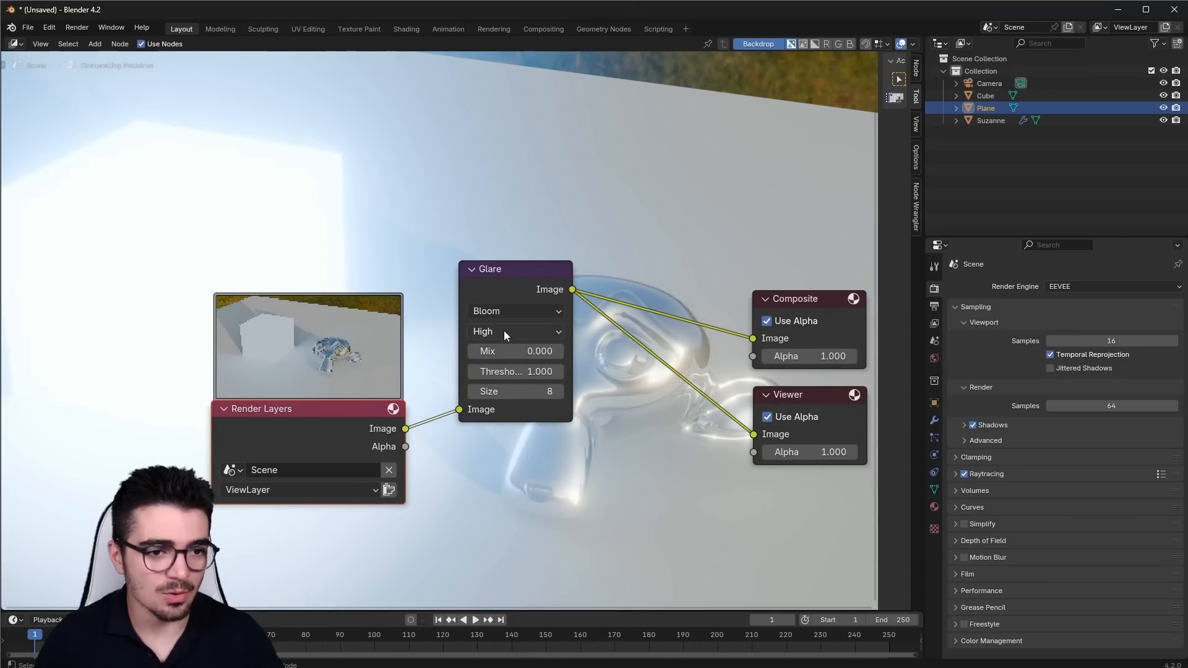
- Set the Bloom Glare node's threshold to 5.8 and its size to 4, and reposition the Render Layers node
drag(504, 391, 538, 371)
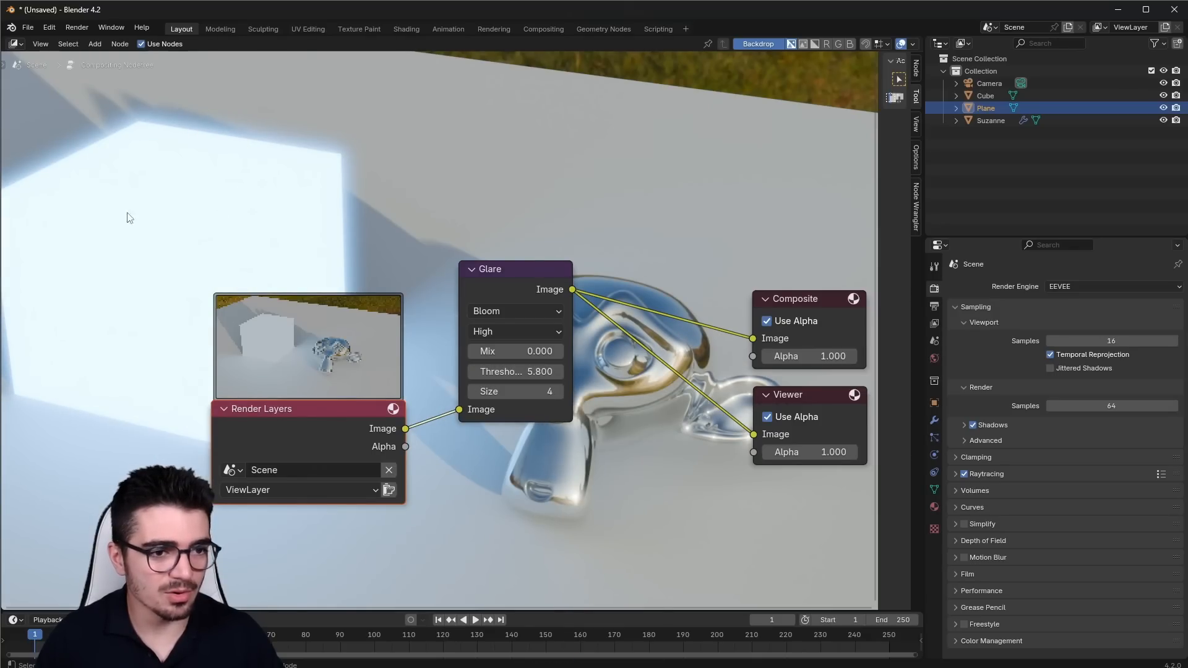
drag(303, 410, 234, 373)
scroll(377, 242, down, 2)
middle_drag(394, 227, 329, 214)
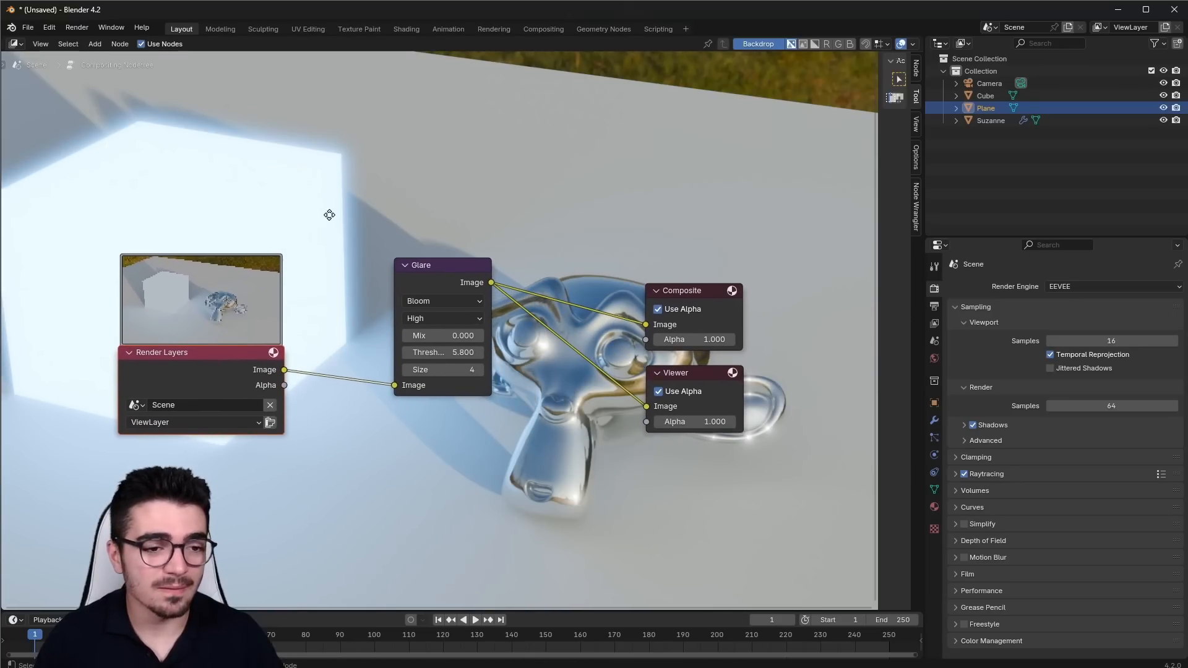
drag(185, 205, 742, 511)
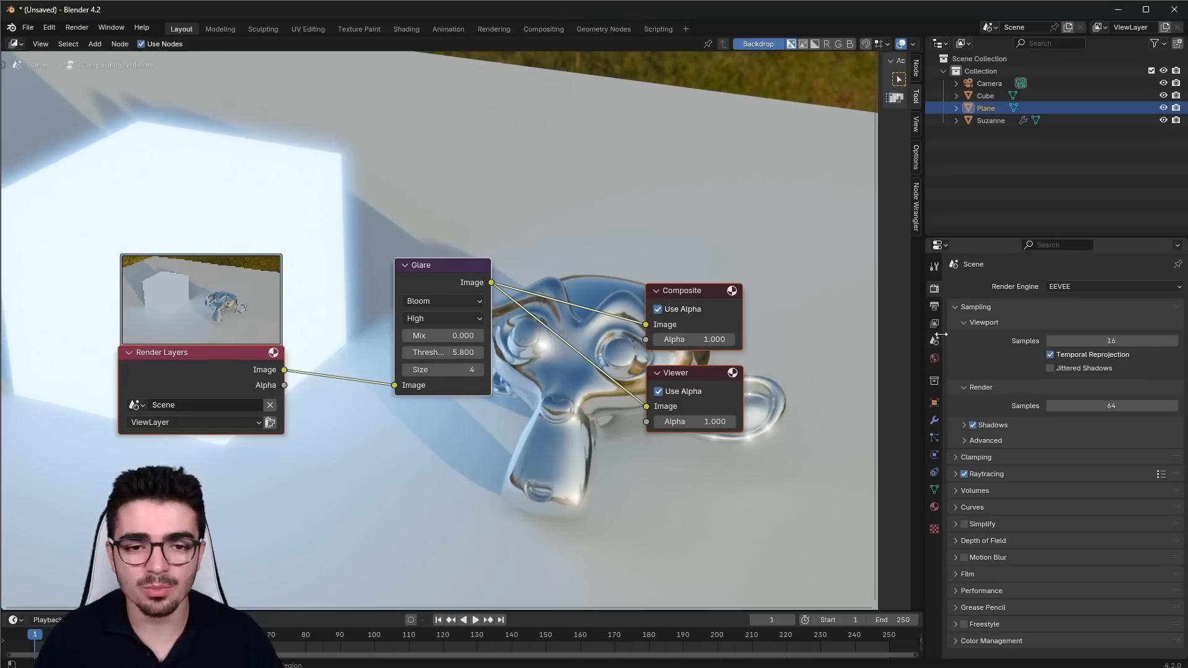
click(293, 195)
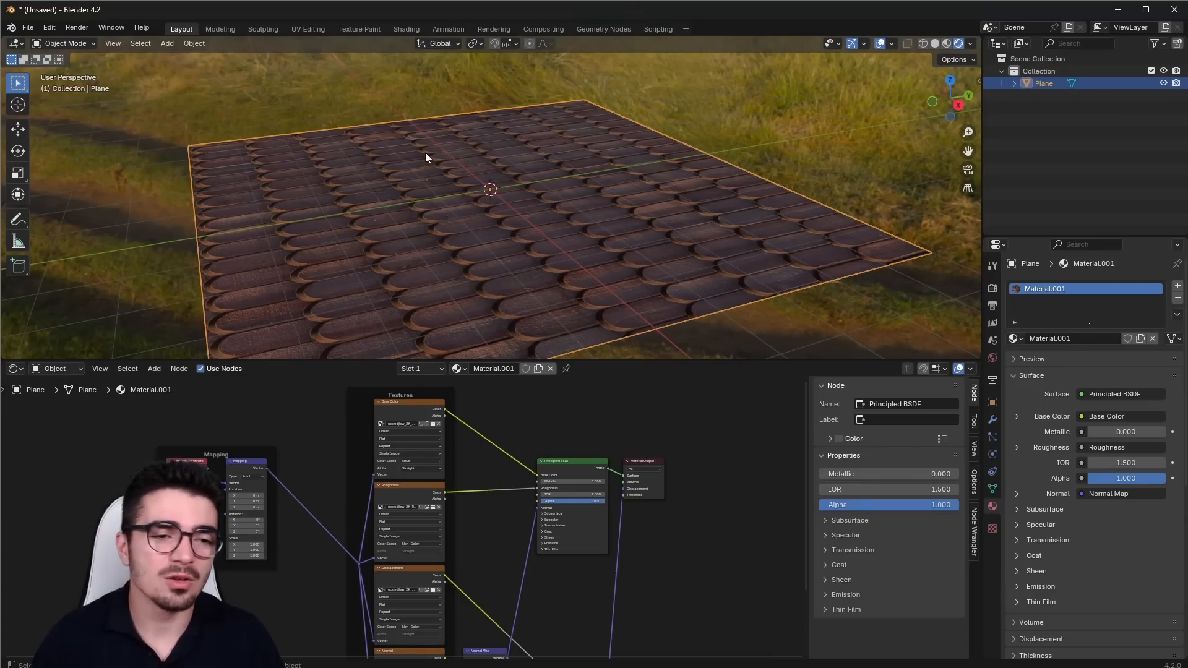
- Examine the roof-tile plane from several angles together with the Displacement image texture in its material
scroll(586, 247, down, 2)
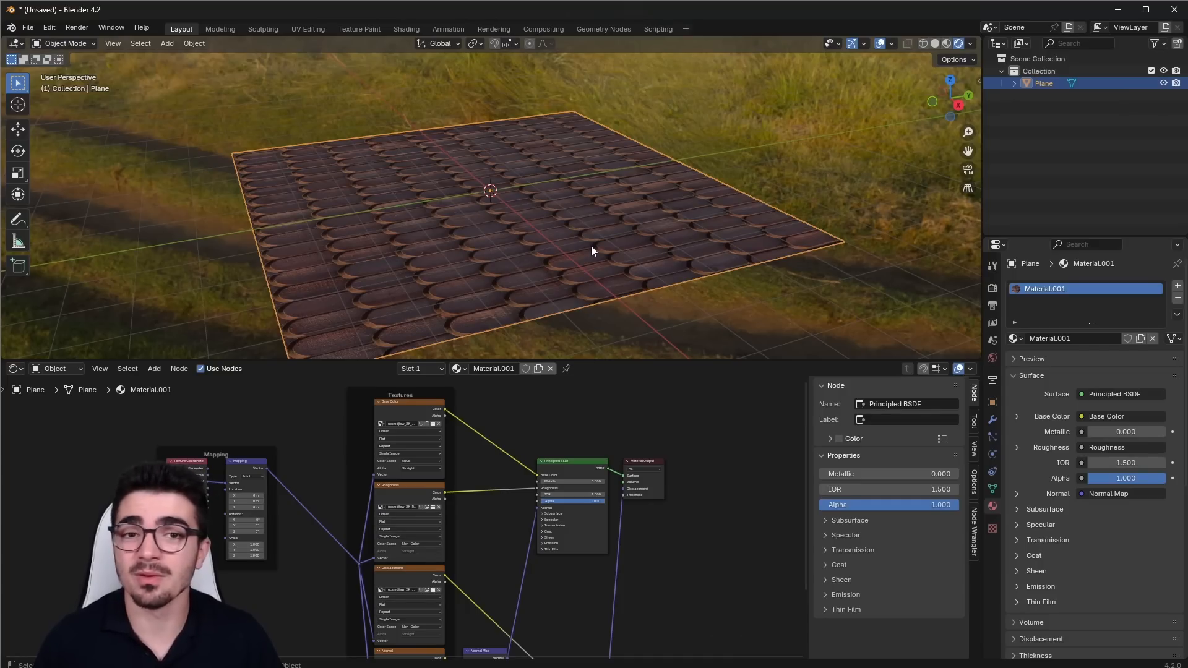
scroll(591, 246, up, 1)
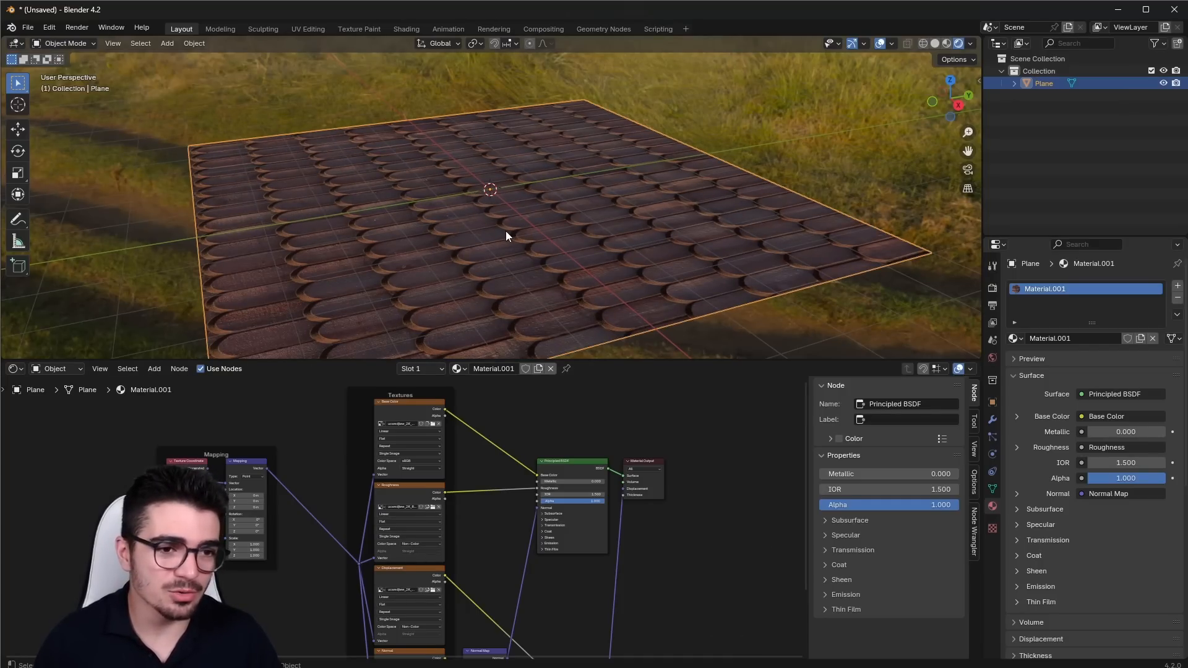
middle_drag(506, 235, 445, 266)
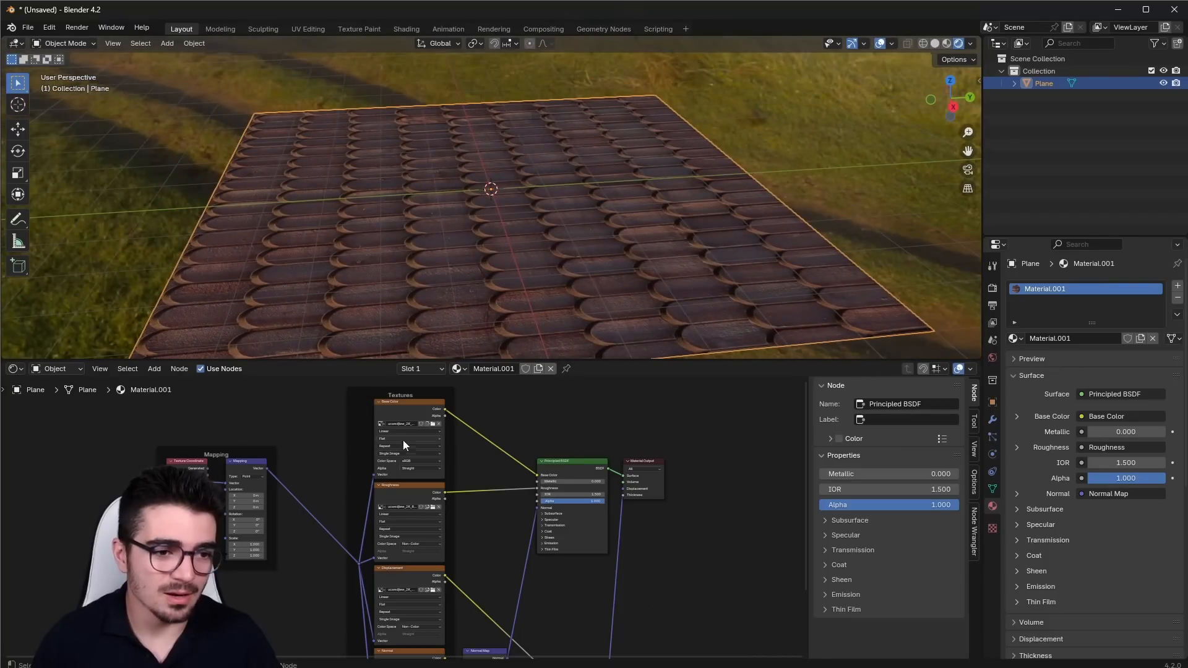
scroll(400, 451, up, 3)
middle_drag(381, 546, 391, 421)
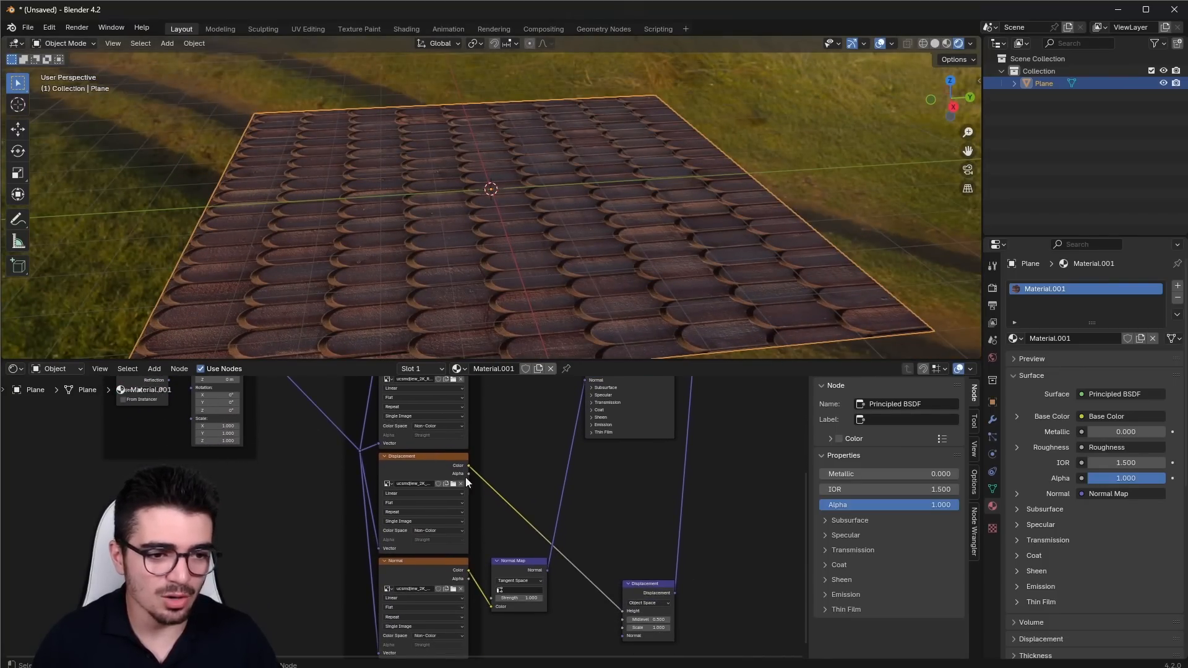
scroll(552, 510, up, 6)
middle_drag(547, 504, 502, 515)
drag(362, 426, 362, 426)
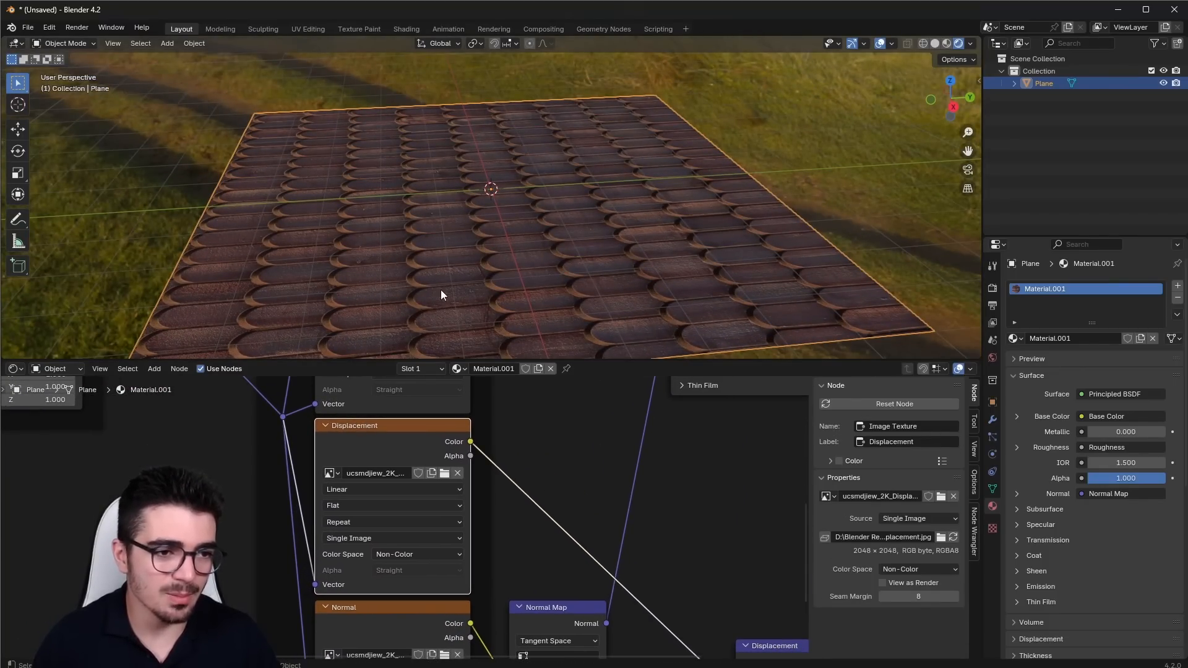
scroll(440, 289, down, 2)
middle_drag(440, 289, 414, 266)
scroll(413, 266, up, 4)
middle_drag(801, 210, 561, 268)
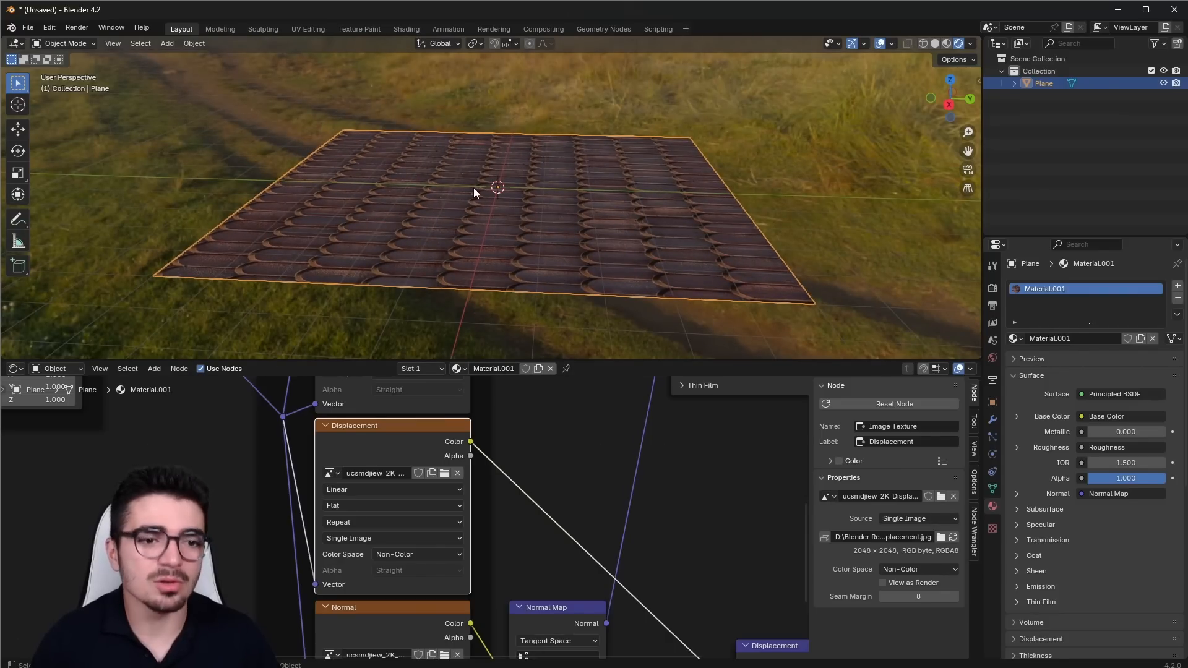
key(Tab)
key(ctrl+v)
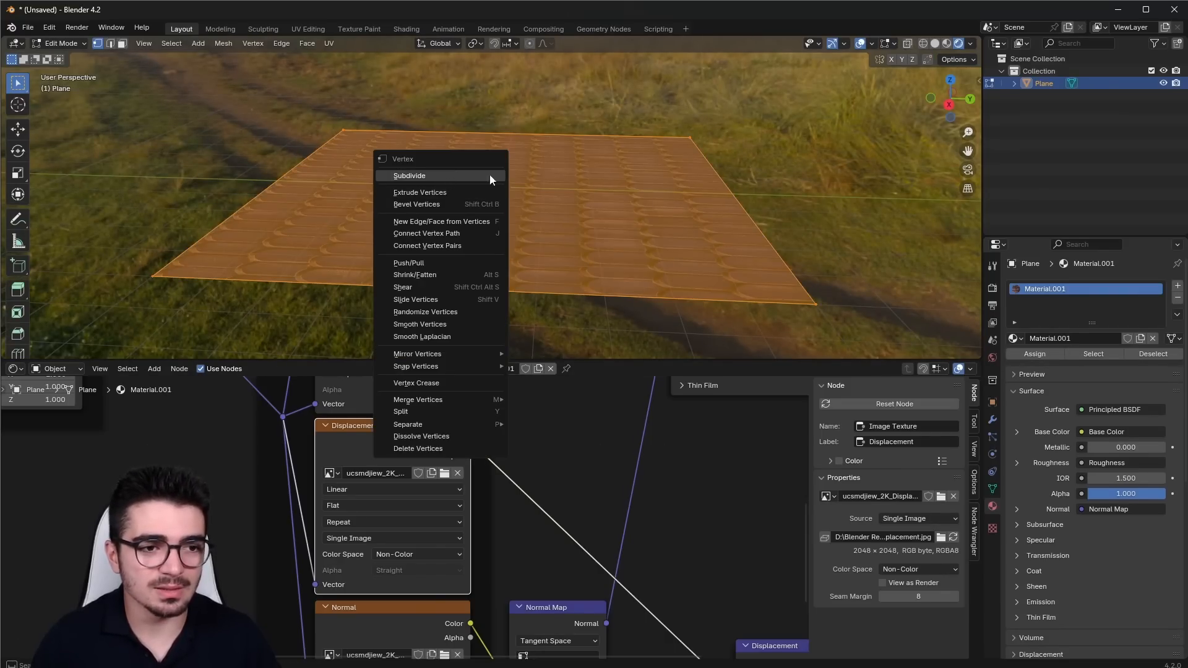
key(Tab)
- Add a Subdivision Surface modifier to the plane, using Simple subdivision with 3 viewport levels
click(992, 419)
click(1065, 283)
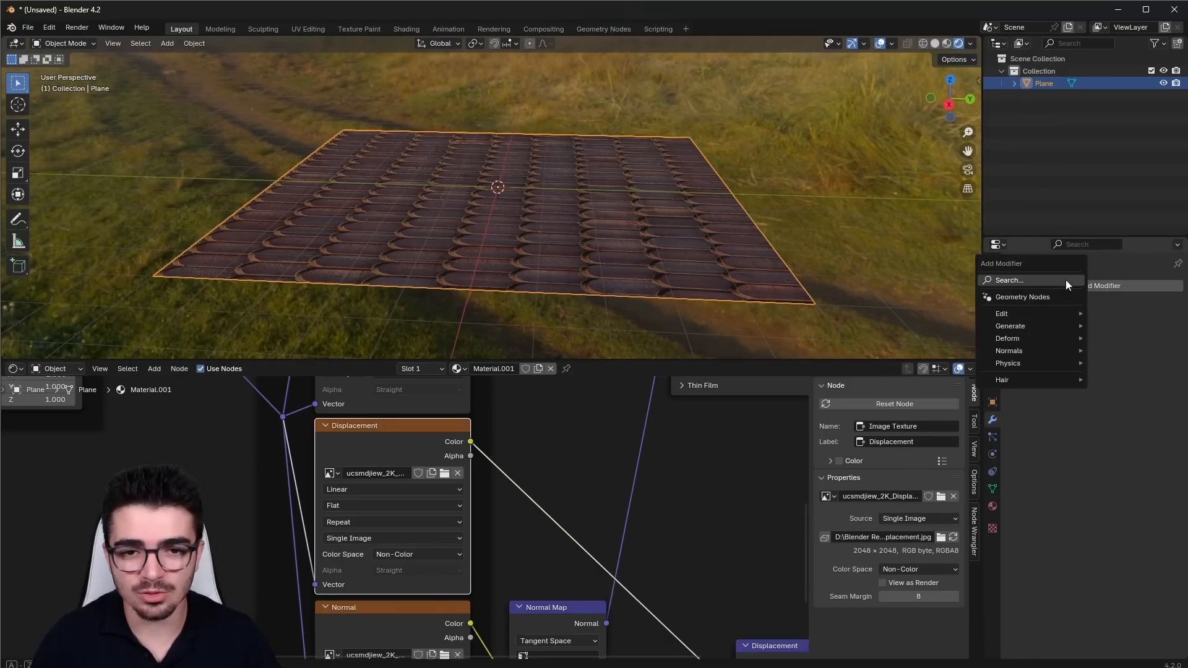
click(1065, 280)
text(sub)
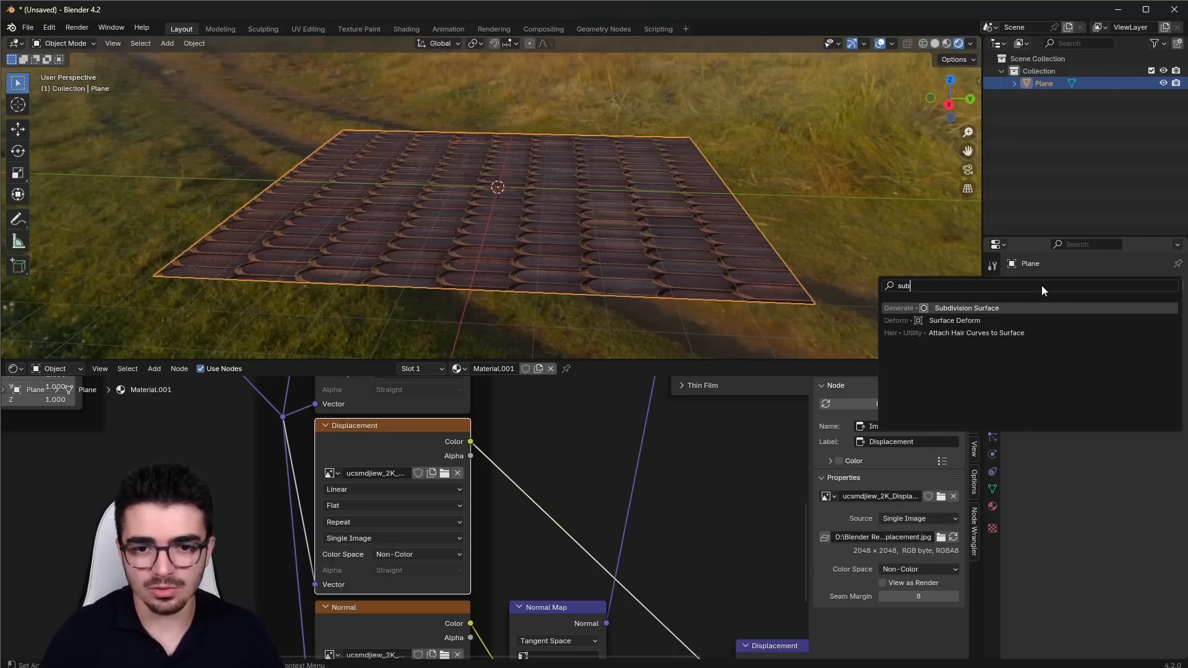
key(Return)
click(1127, 326)
click(1120, 341)
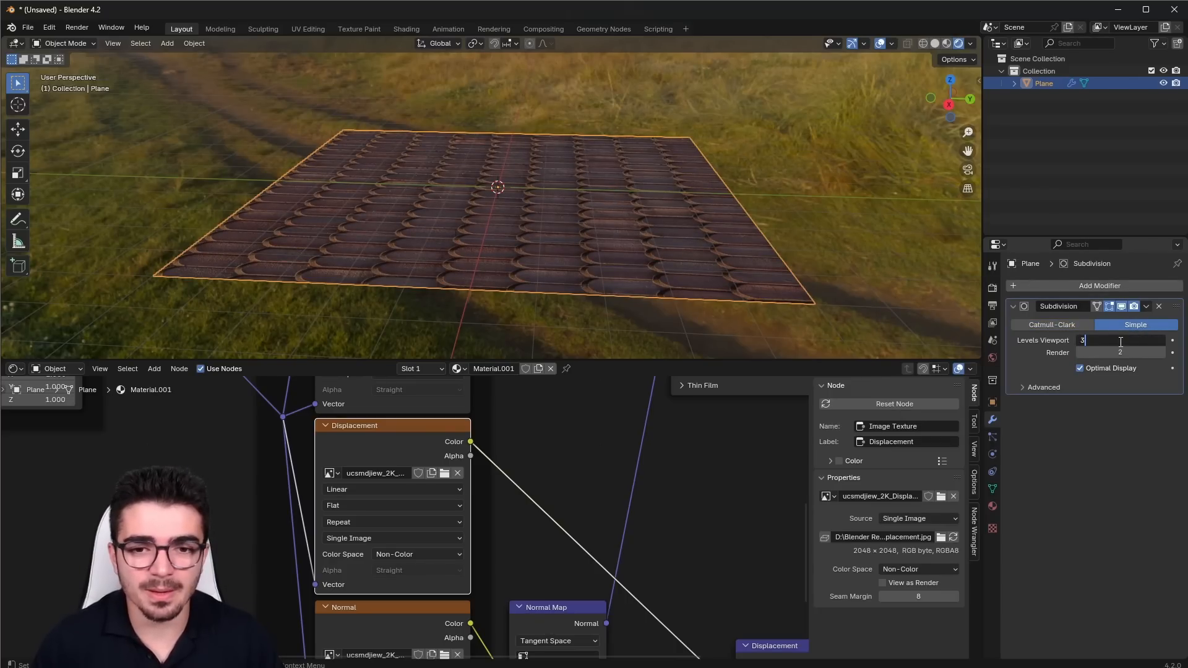
key(Return)
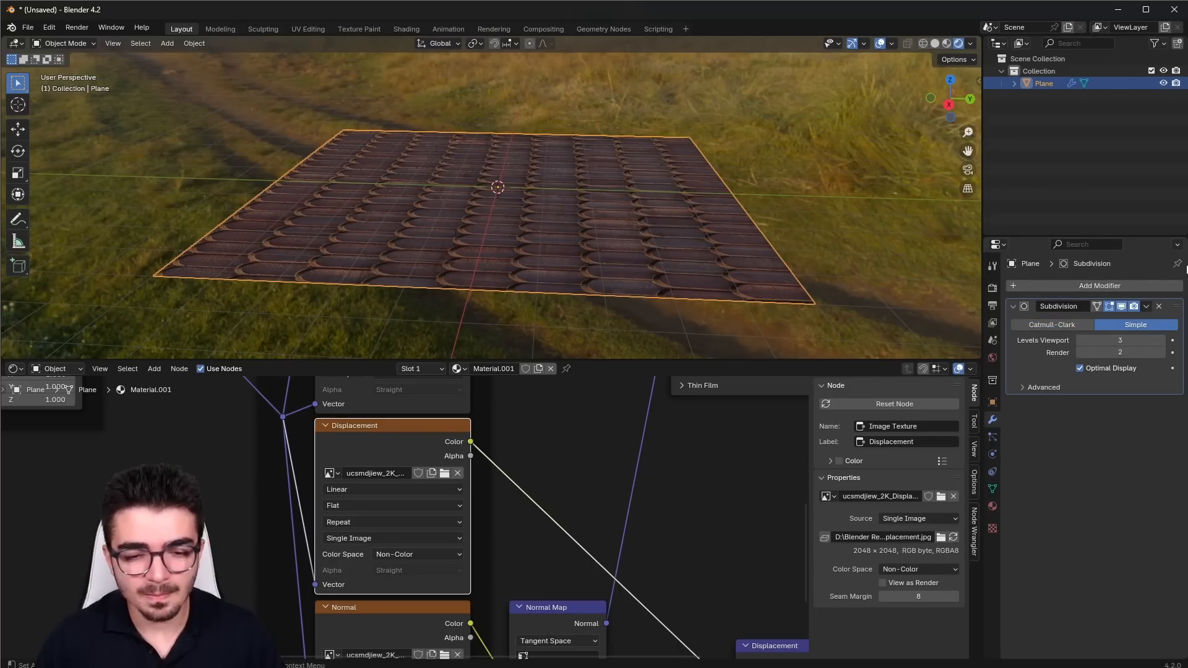
- Set the plane material's surface displacement method to Displacement and Bump
click(992, 506)
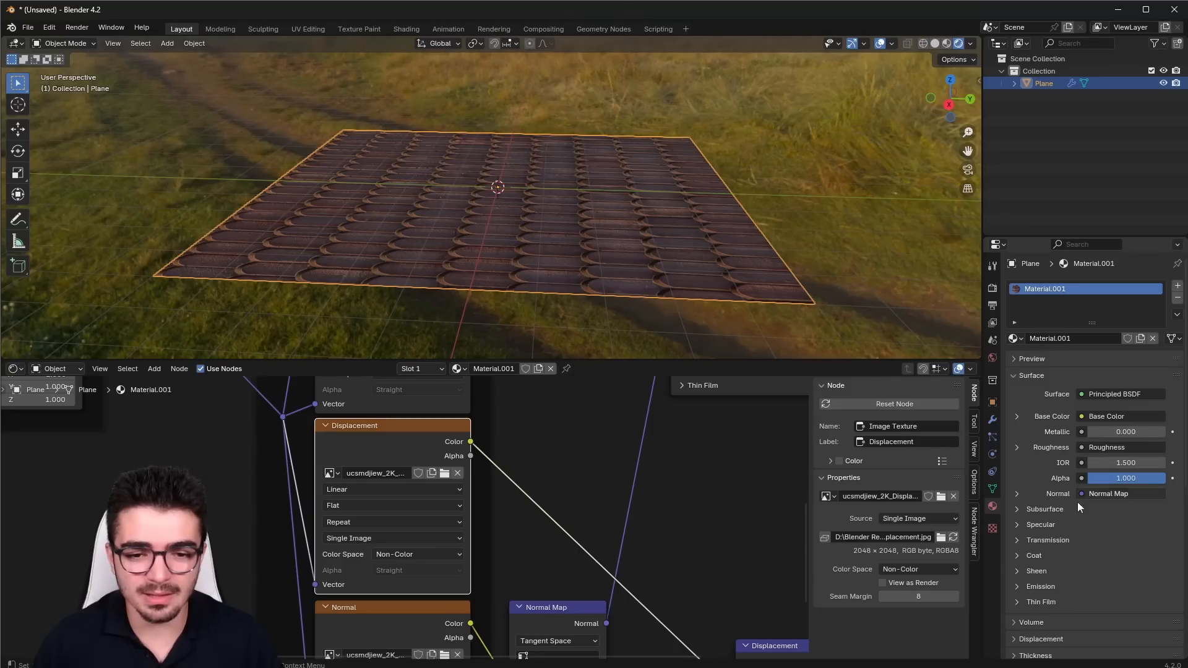
scroll(1051, 470, down, 10)
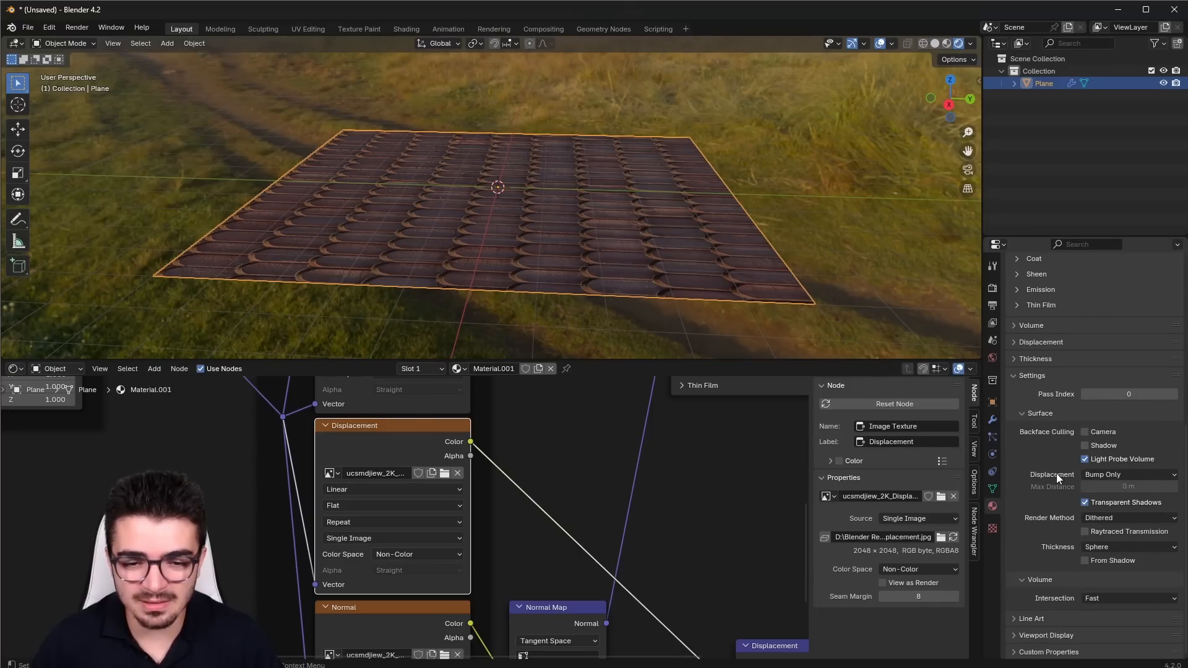
click(1111, 473)
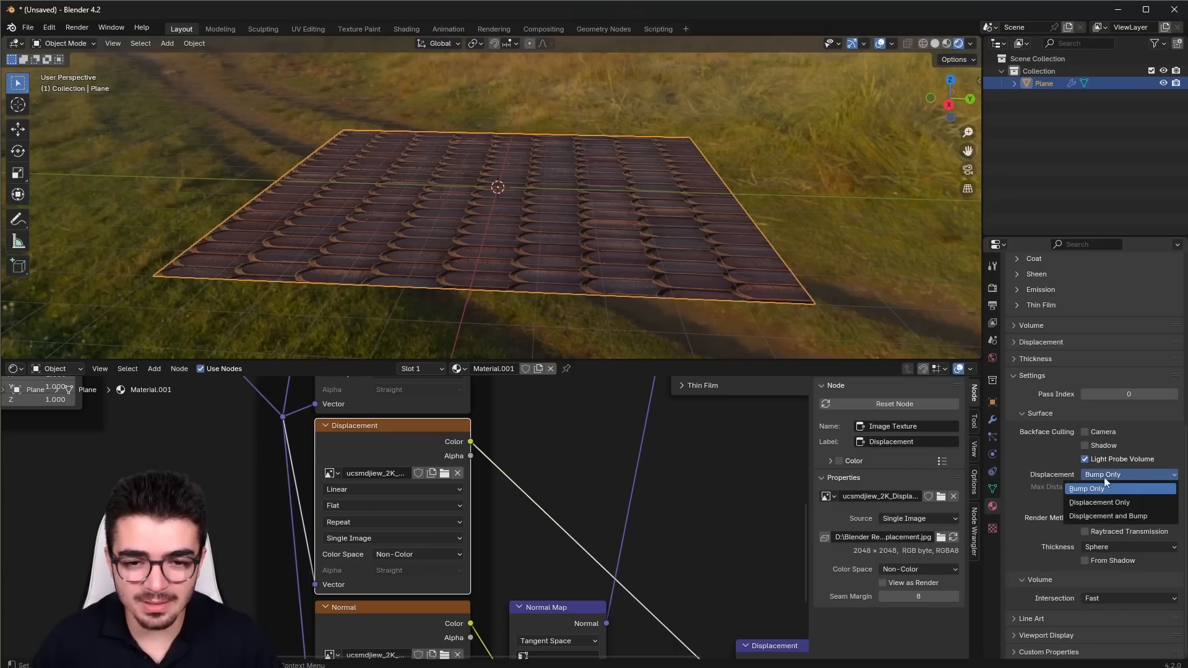
click(1134, 515)
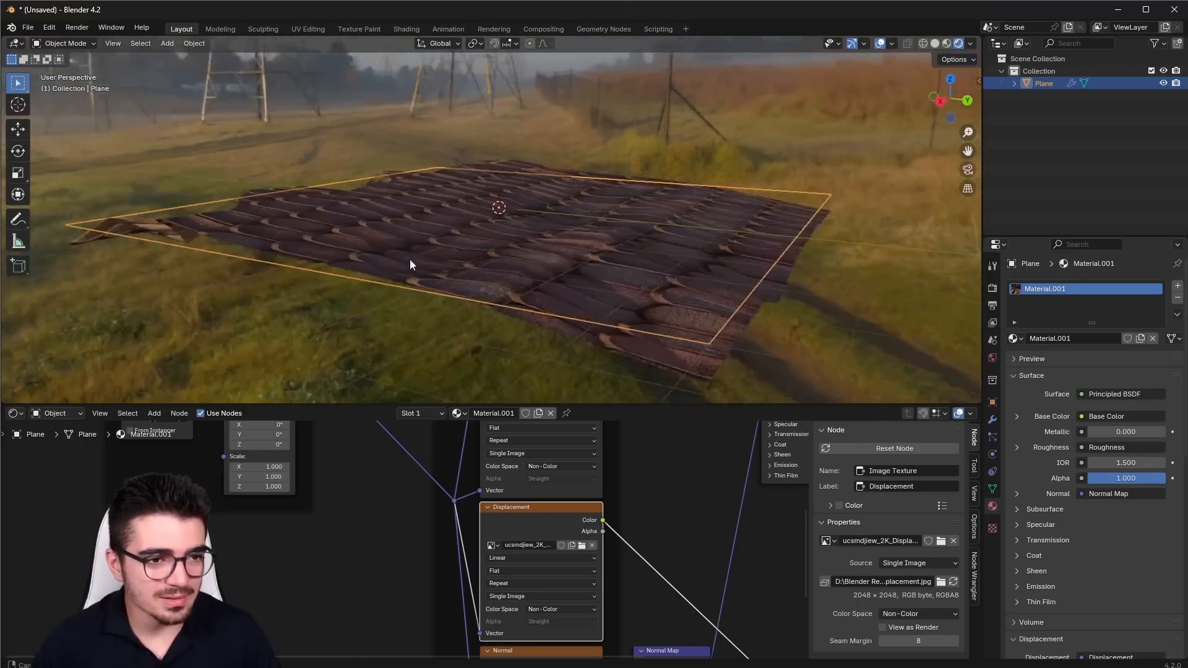
middle_drag(409, 265, 525, 273)
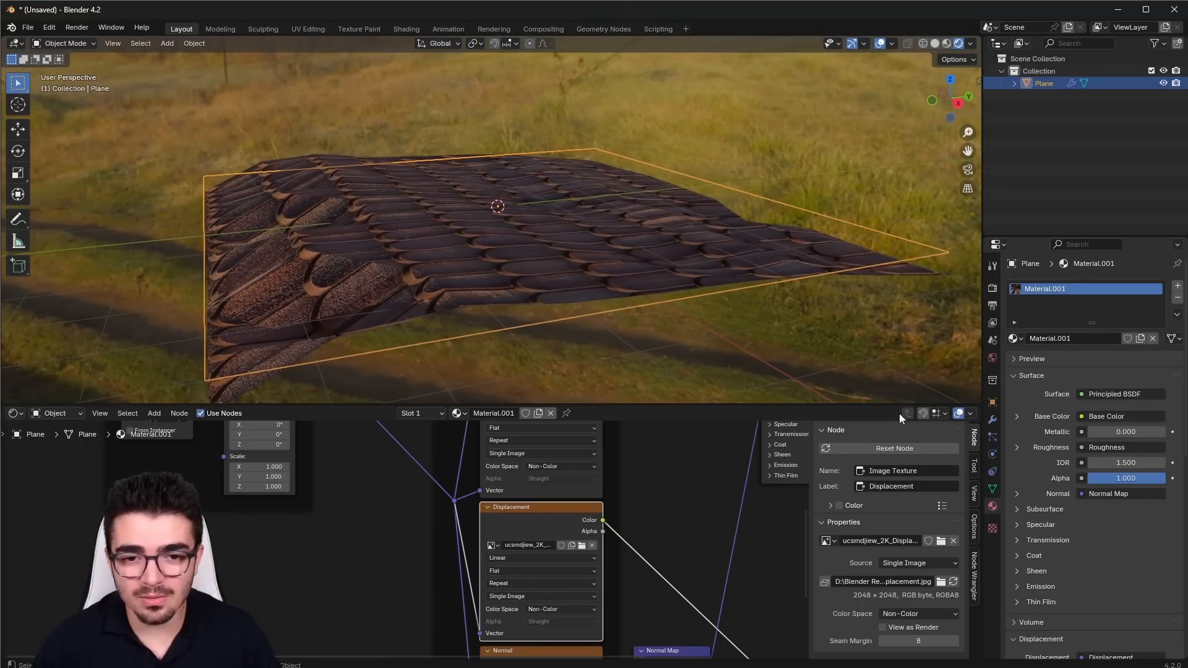
- Set the plane's Subdivision modifier to 6 viewport levels and apply it
click(993, 420)
drag(1106, 341, 1146, 341)
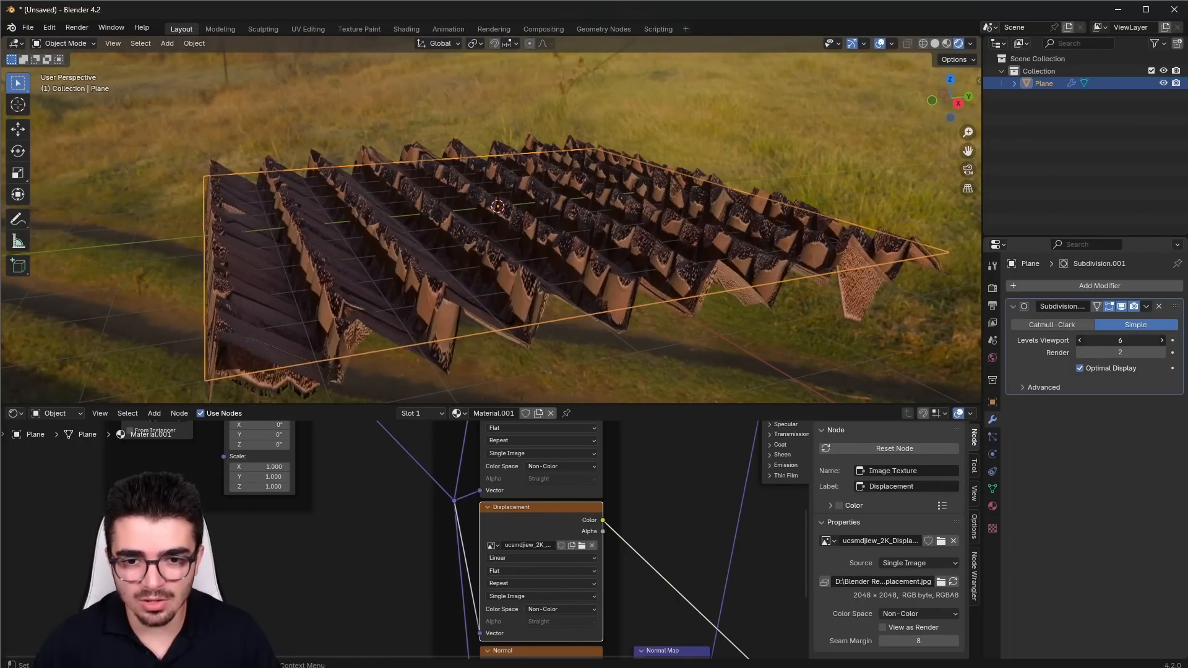
click(1146, 306)
click(1108, 318)
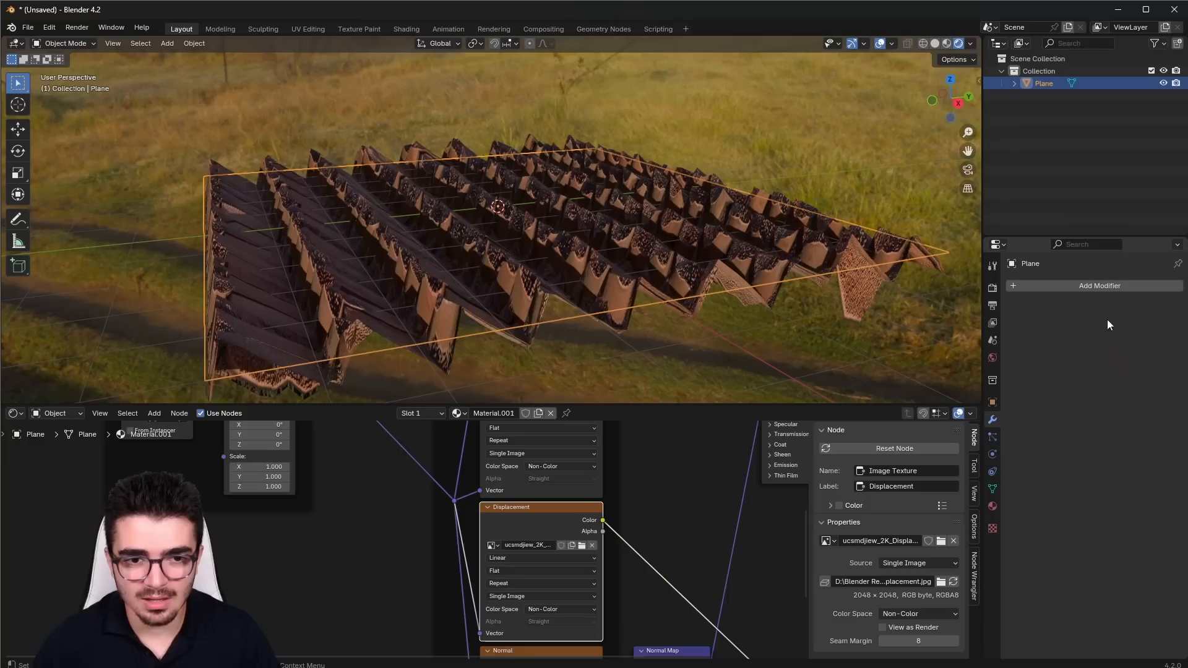
- Subdivide the plane's entire mesh twice in Edit Mode and return to Object Mode
middle_drag(525, 230, 446, 258)
key(Tab)
right_click(482, 261)
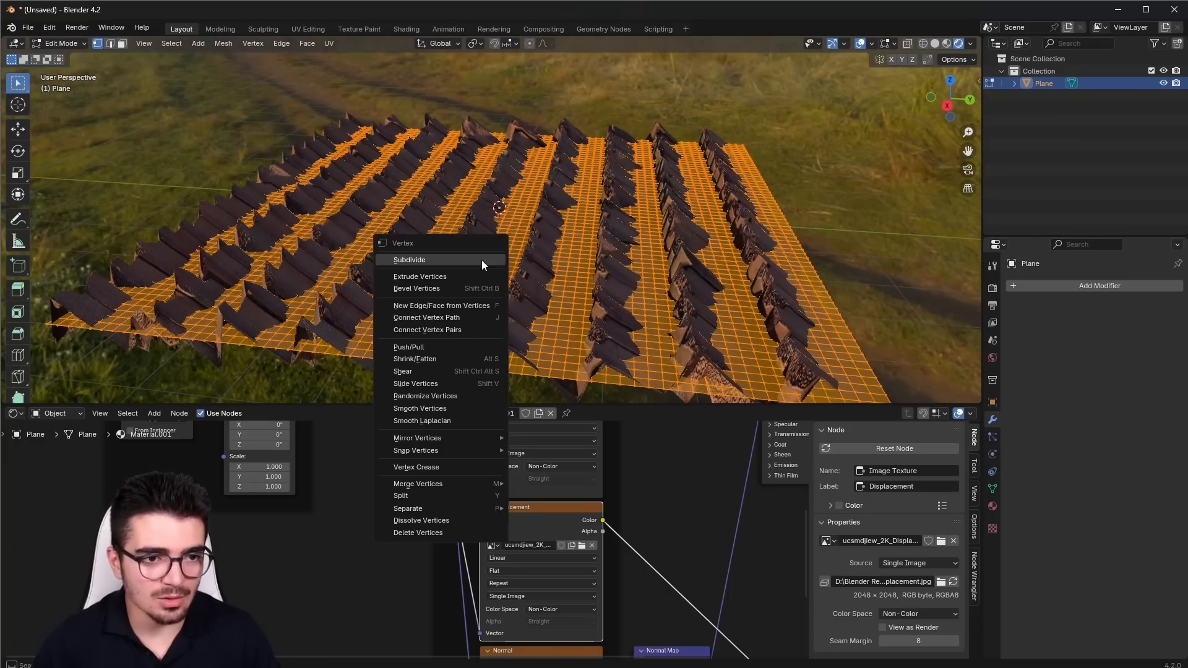
click(483, 261)
right_click(485, 260)
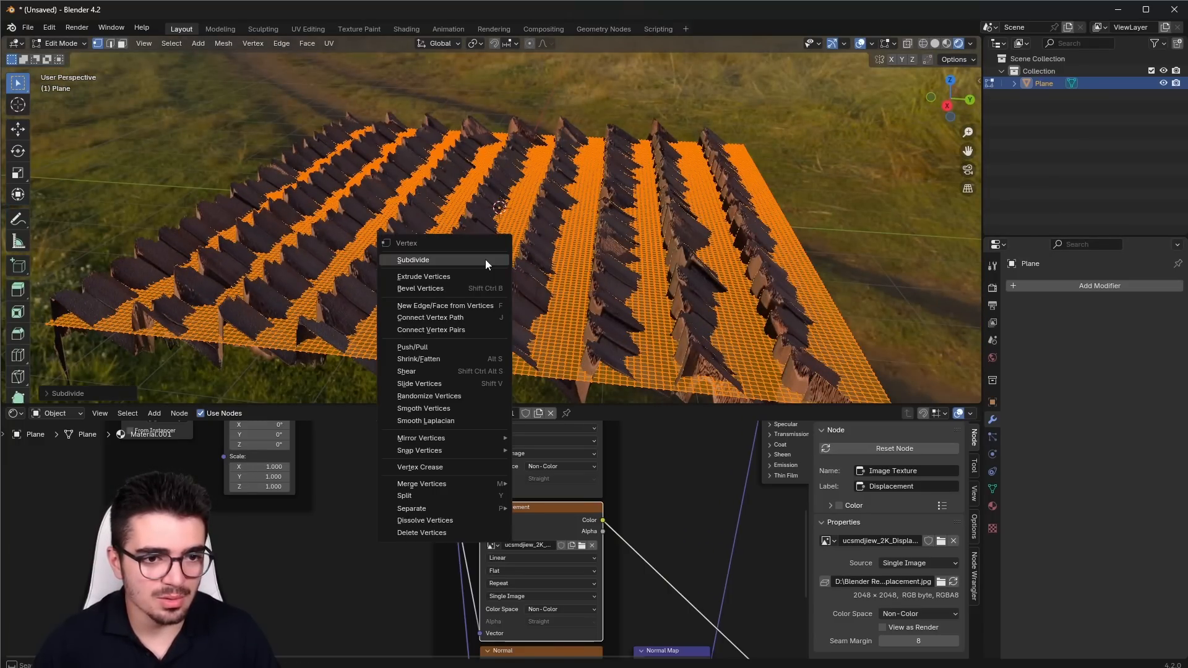
click(485, 260)
key(Tab)
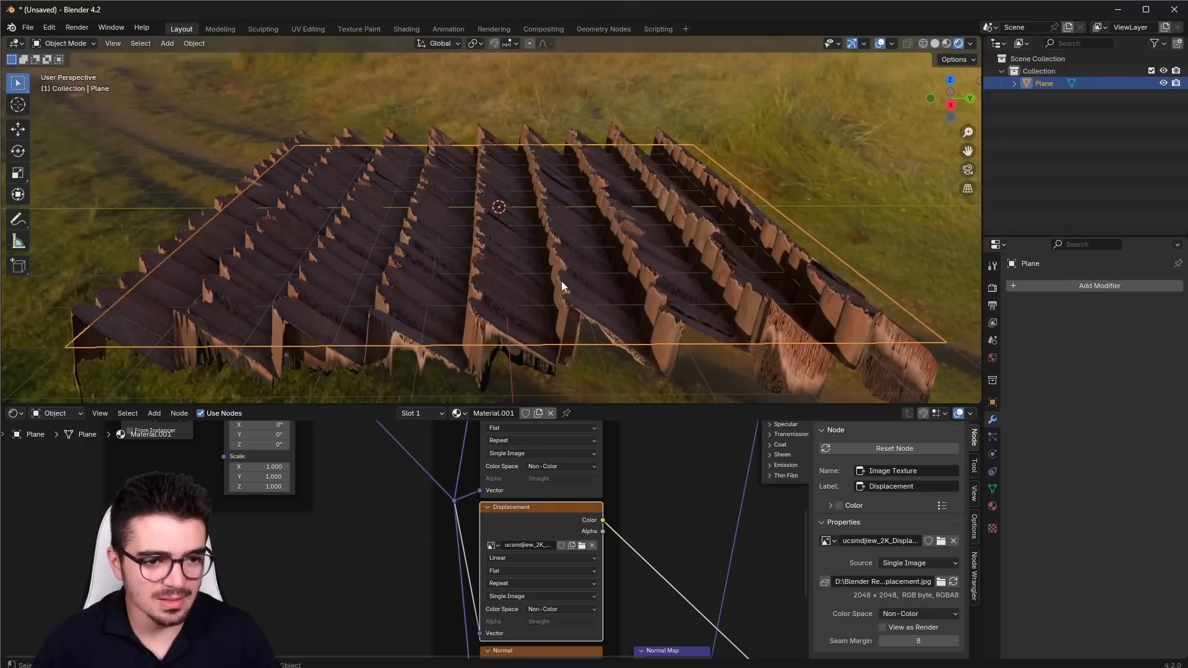
- Set the Displacement node's scale to 0.3 and shade the plane smooth
middle_drag(683, 608, 583, 480)
middle_drag(694, 583, 509, 514)
scroll(510, 516, up, 5)
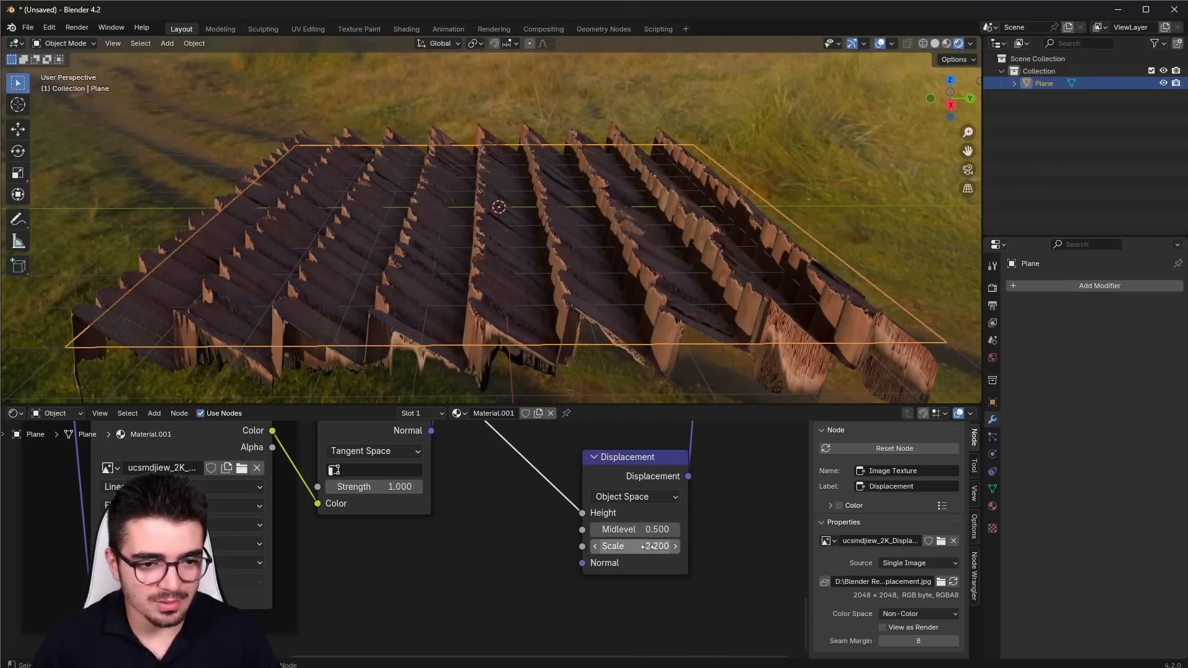
drag(647, 547, 598, 546)
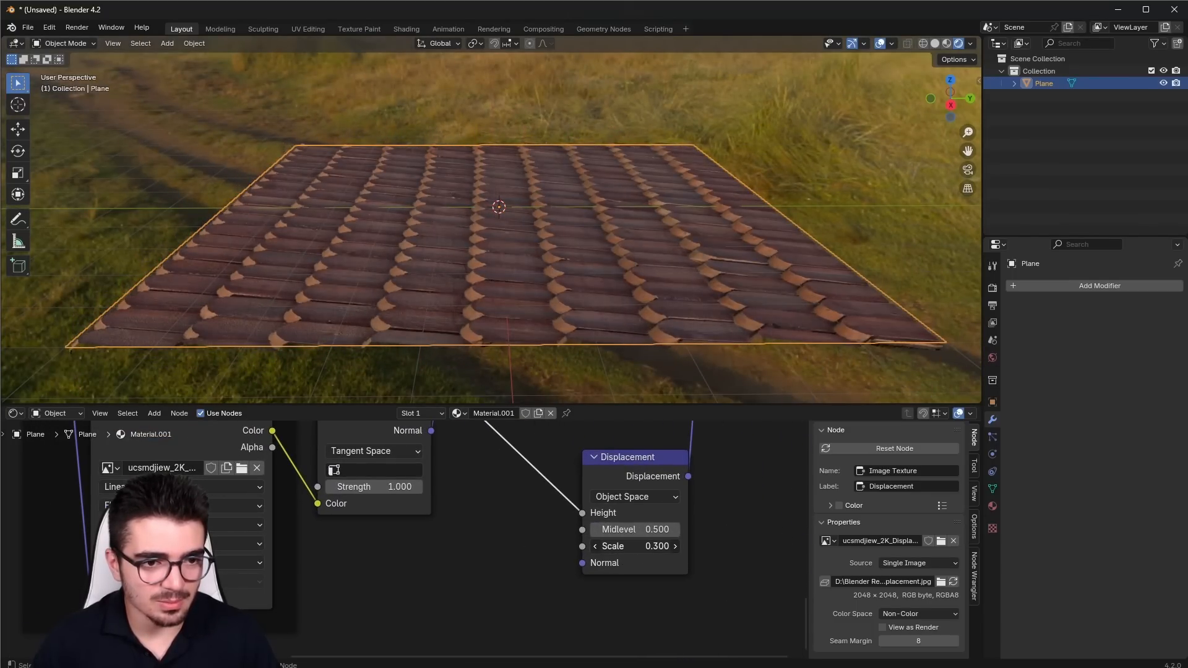
middle_drag(446, 272, 485, 310)
right_click(567, 284)
click(567, 280)
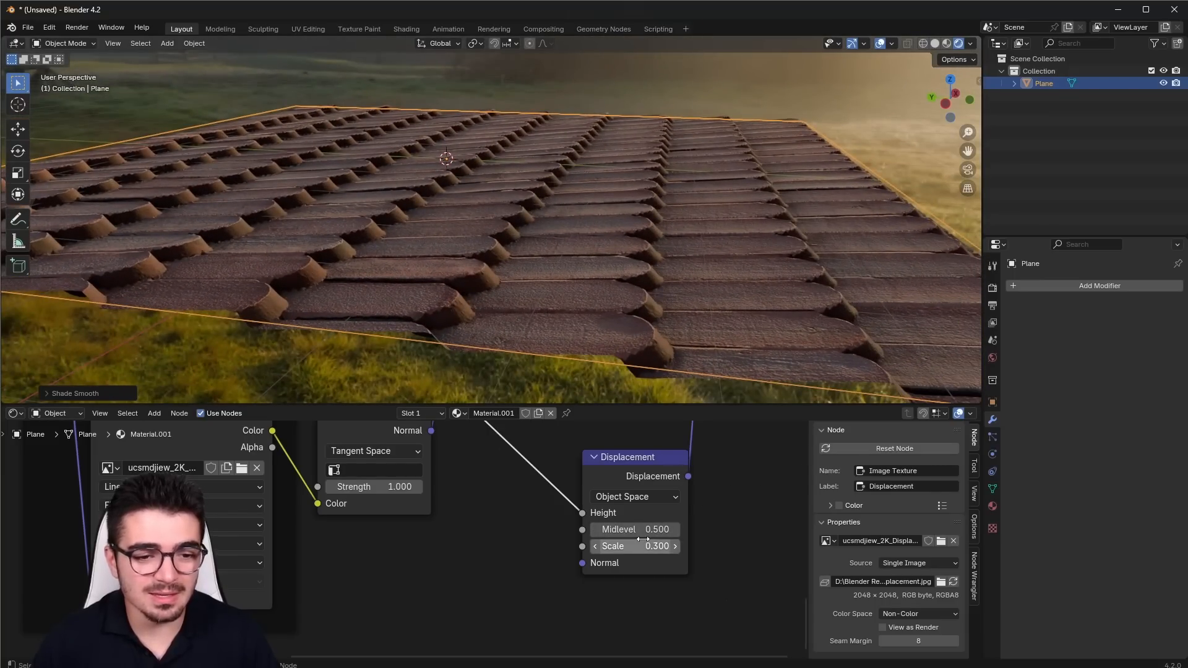
- Set the Displacement node's scale to 0.4 and check the tile relief from several angles
drag(643, 539, 662, 539)
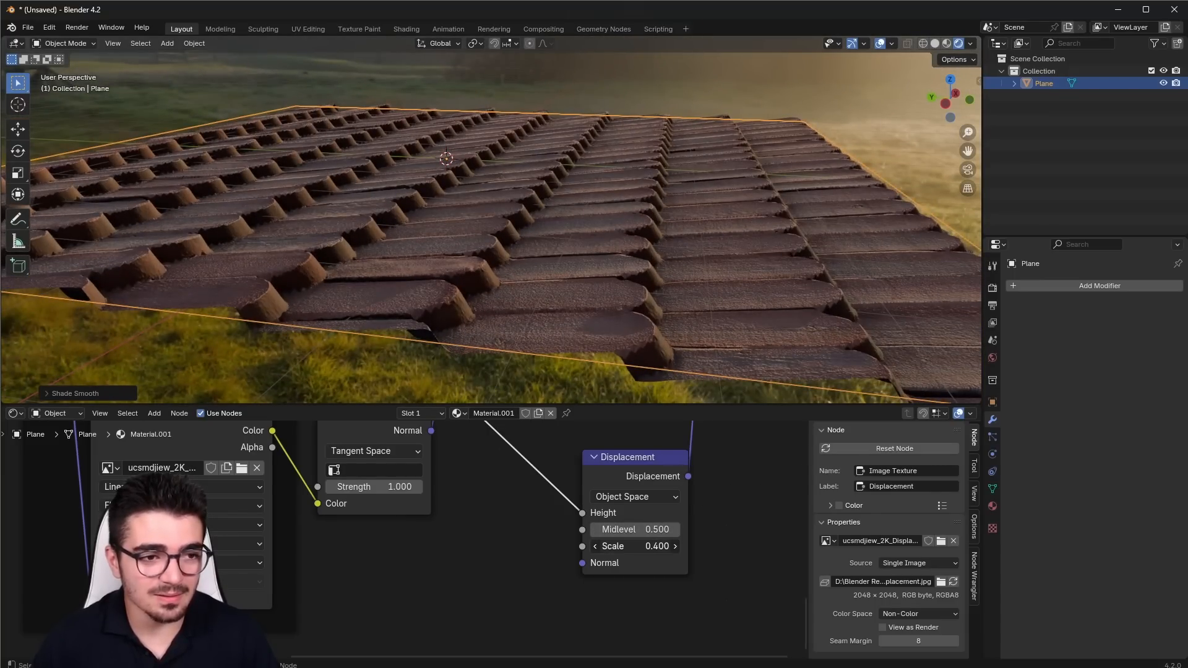
middle_drag(767, 266, 529, 274)
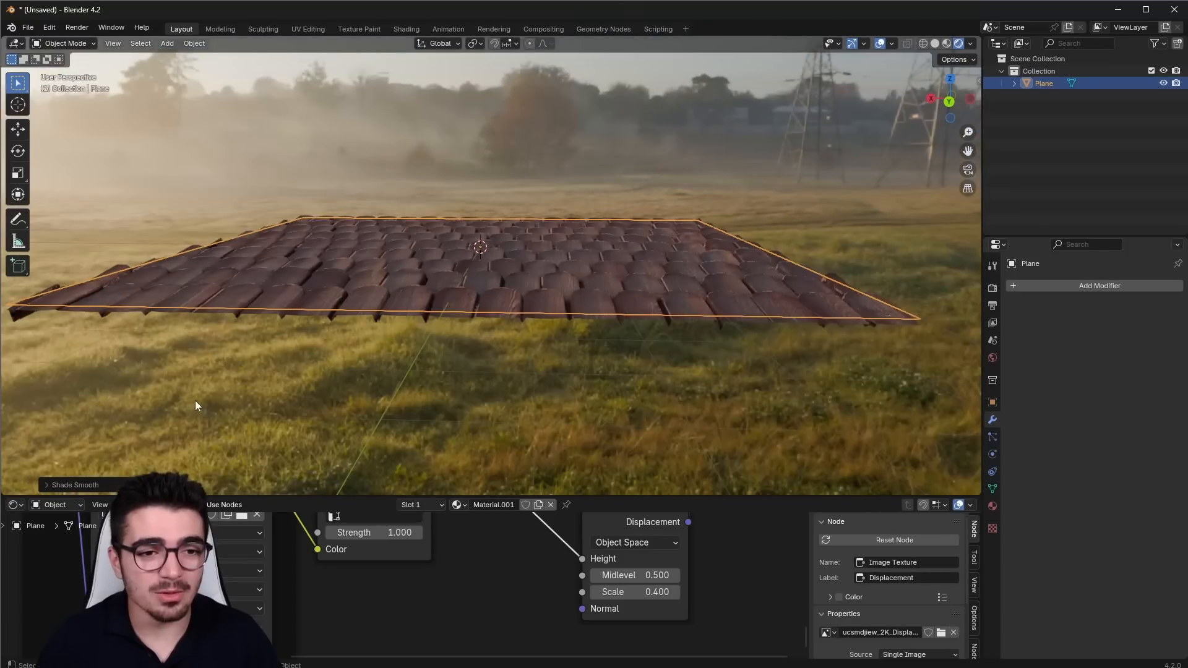
middle_drag(674, 272, 532, 292)
scroll(525, 306, up, 2)
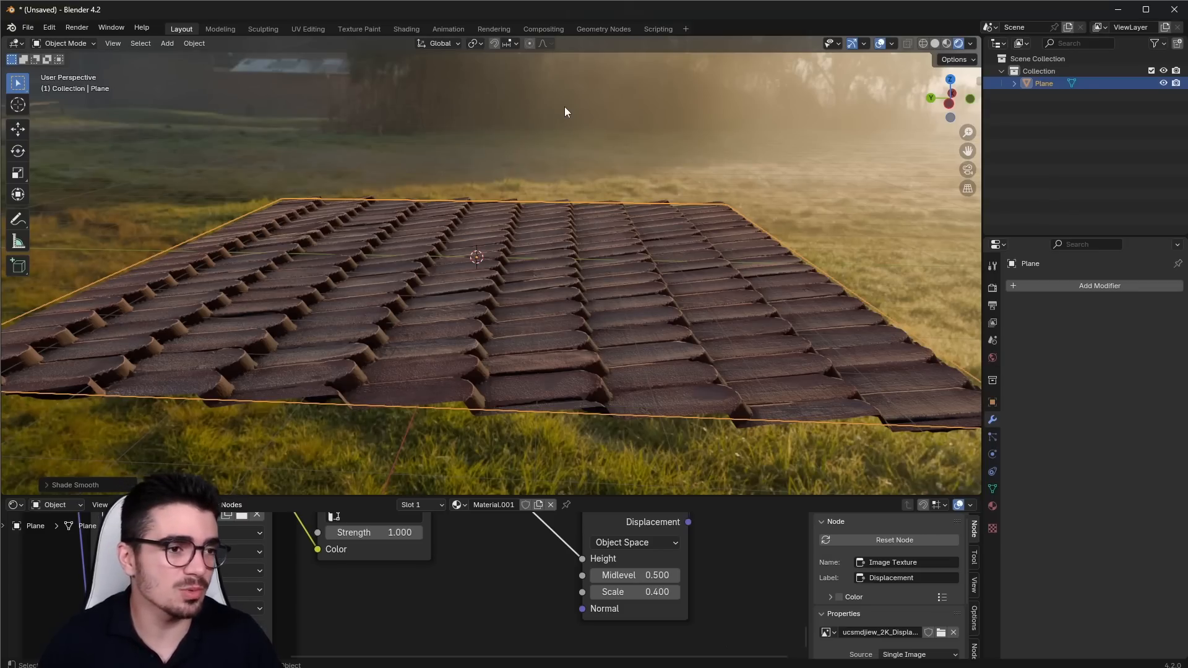
- Open the Preferences window over the viewport and show the Get Extensions list of available add-ons
click(48, 27)
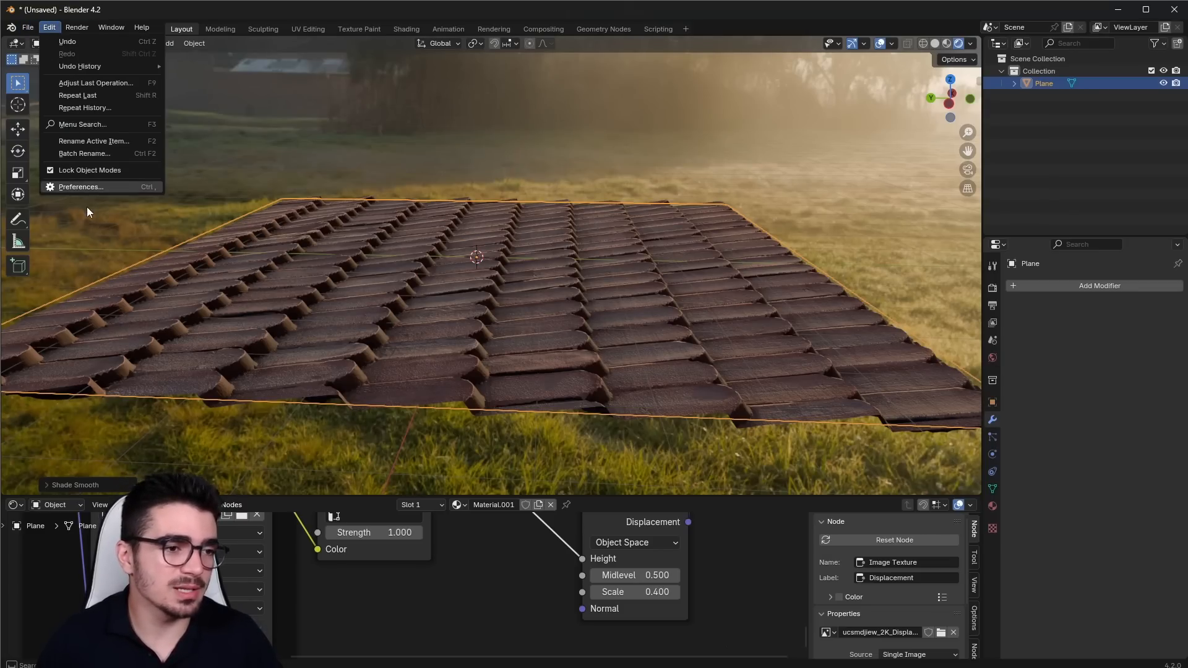
click(87, 188)
drag(135, 16, 500, 145)
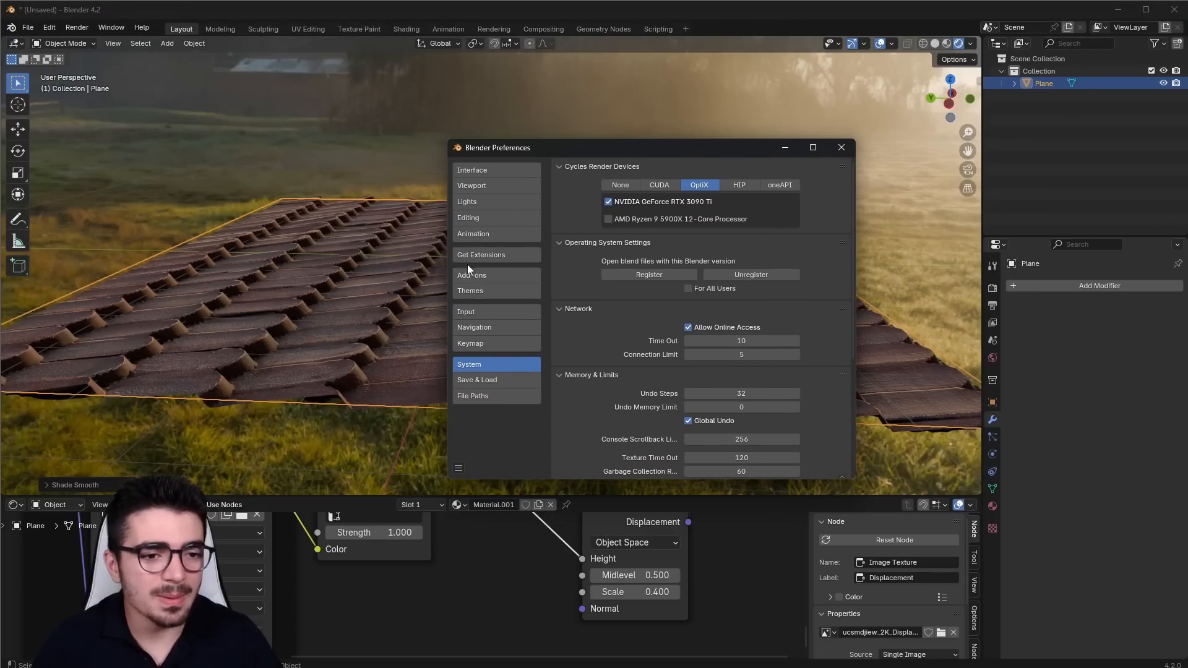
click(501, 255)
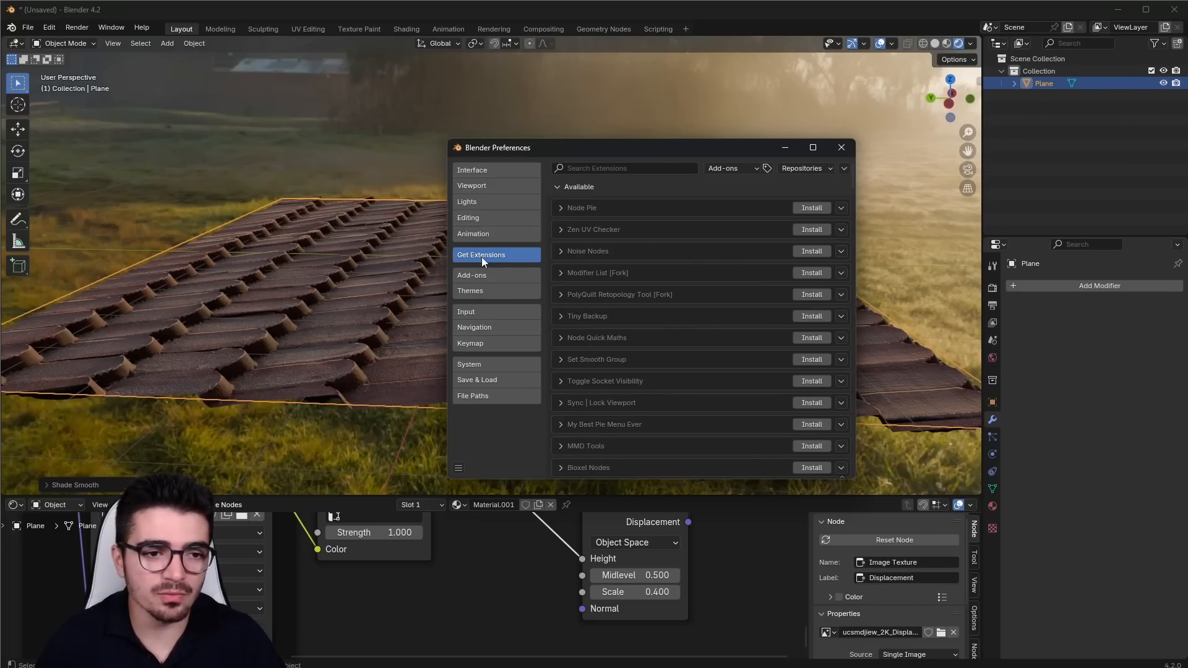
drag(582, 154, 578, 142)
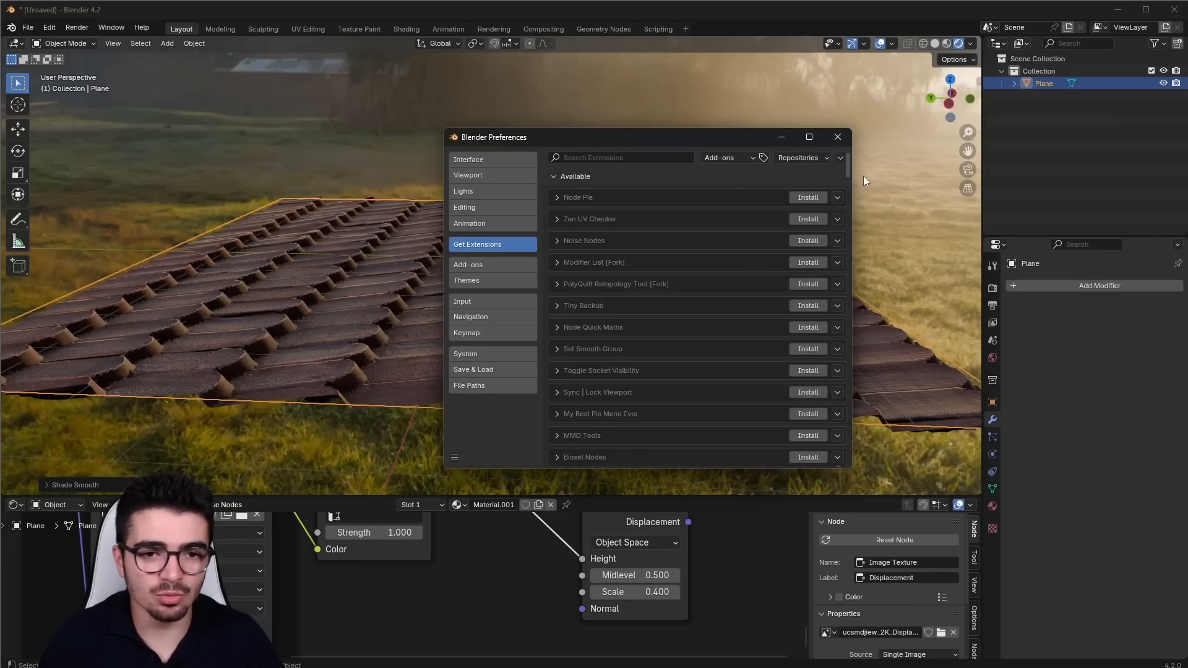
- Visit the online Extensions Platform from the Get Extensions preferences
mouse_move(848, 165)
mouse_down()
mouse_move(835, 380)
mouse_move(851, 148)
mouse_up()
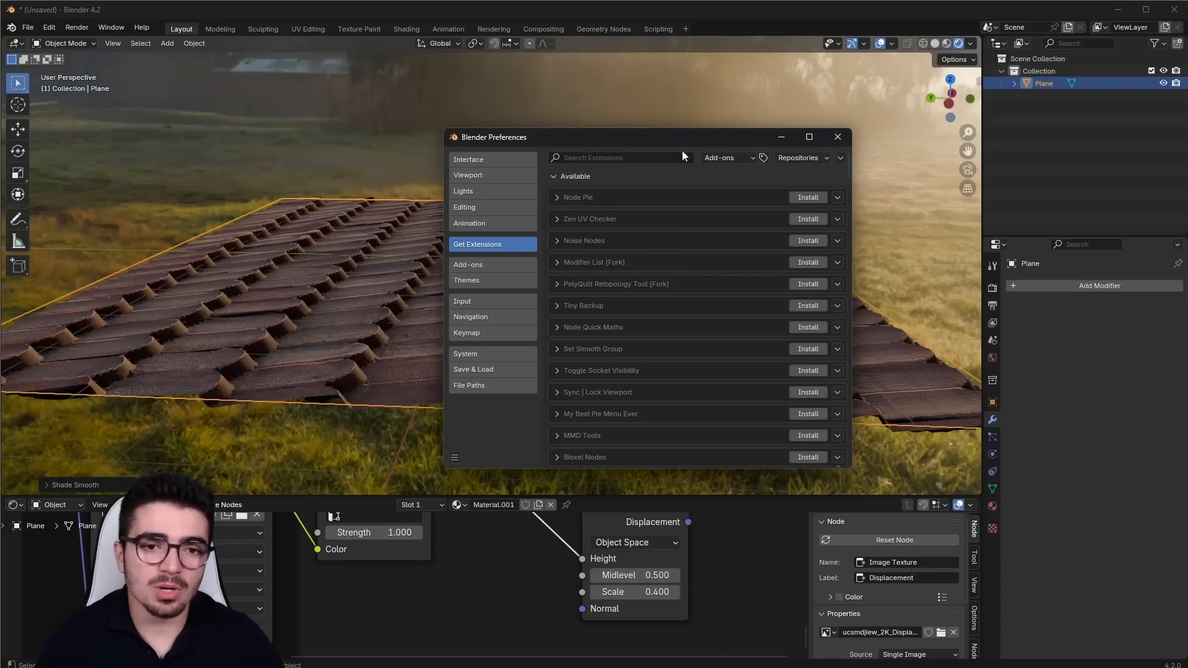
drag(848, 174, 727, 254)
drag(846, 244, 851, 137)
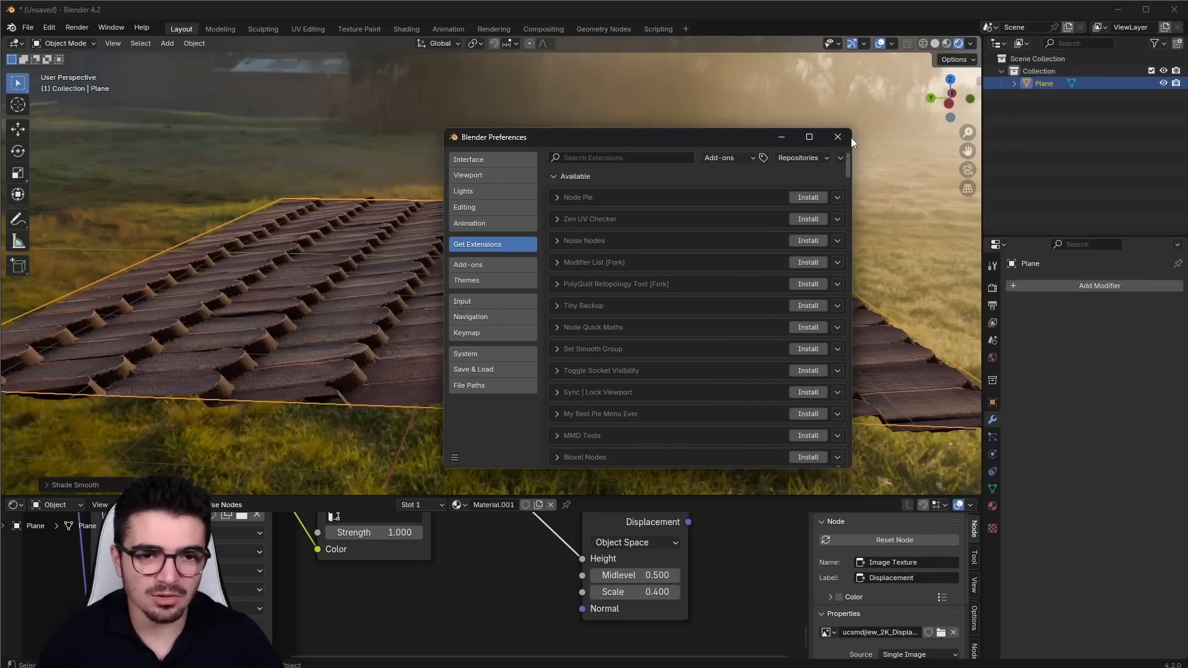
click(840, 158)
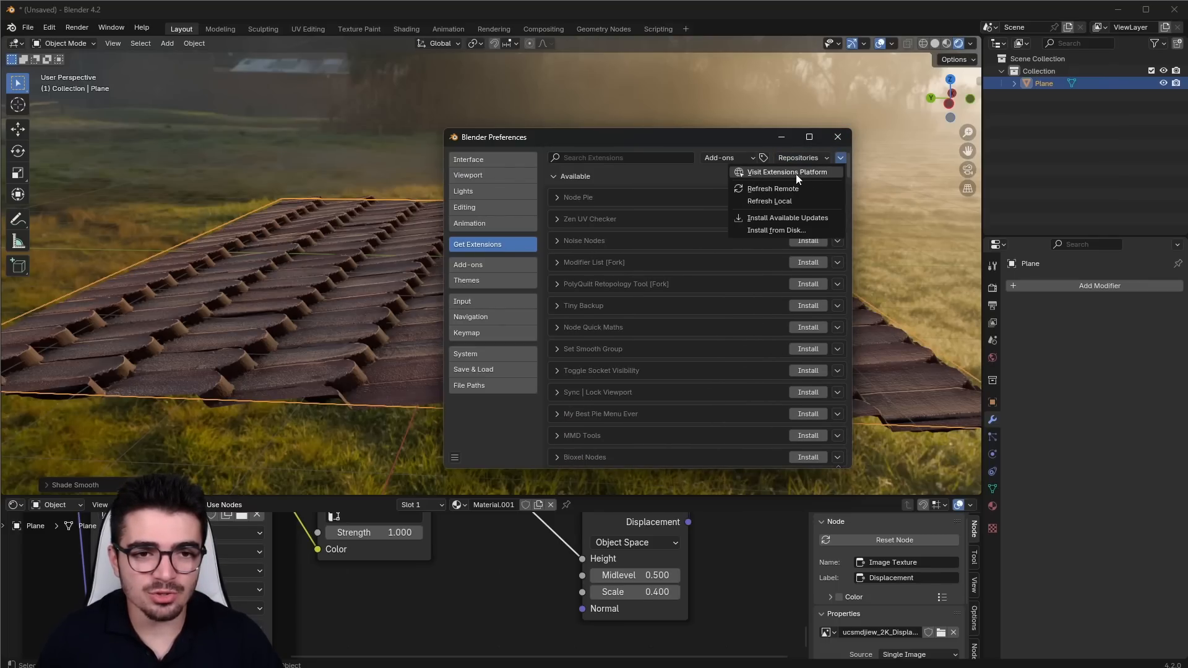
click(811, 173)
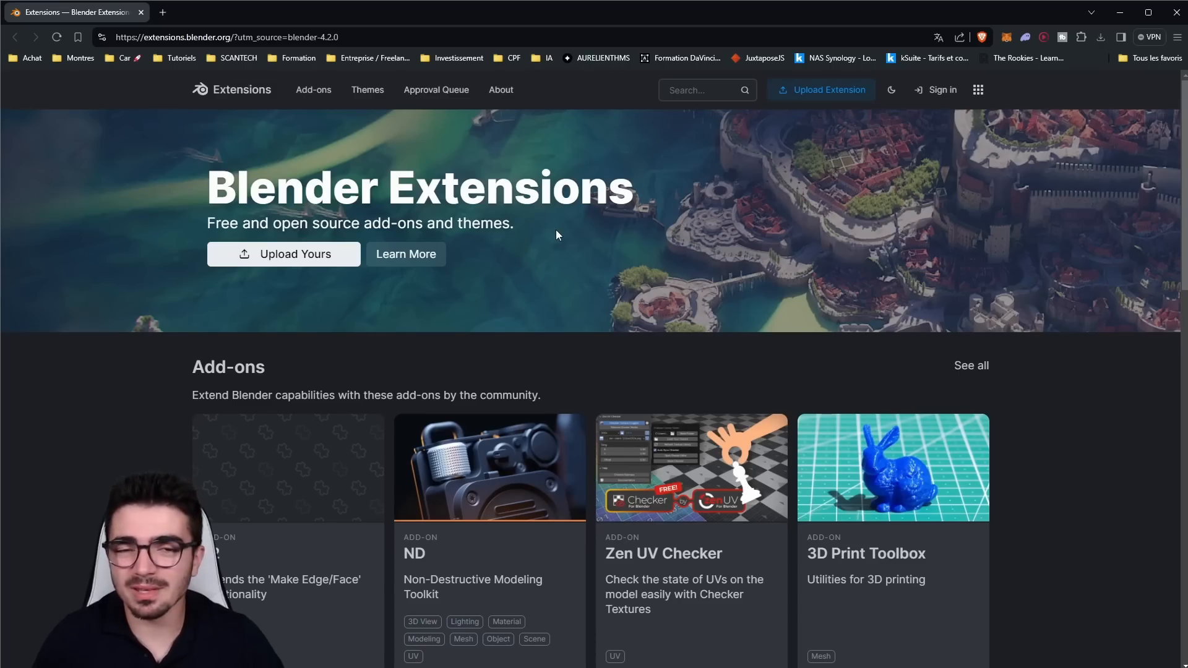
- Browse the featured community add-ons and themes on the Blender Extensions home page
scroll(227, 335, down, 3)
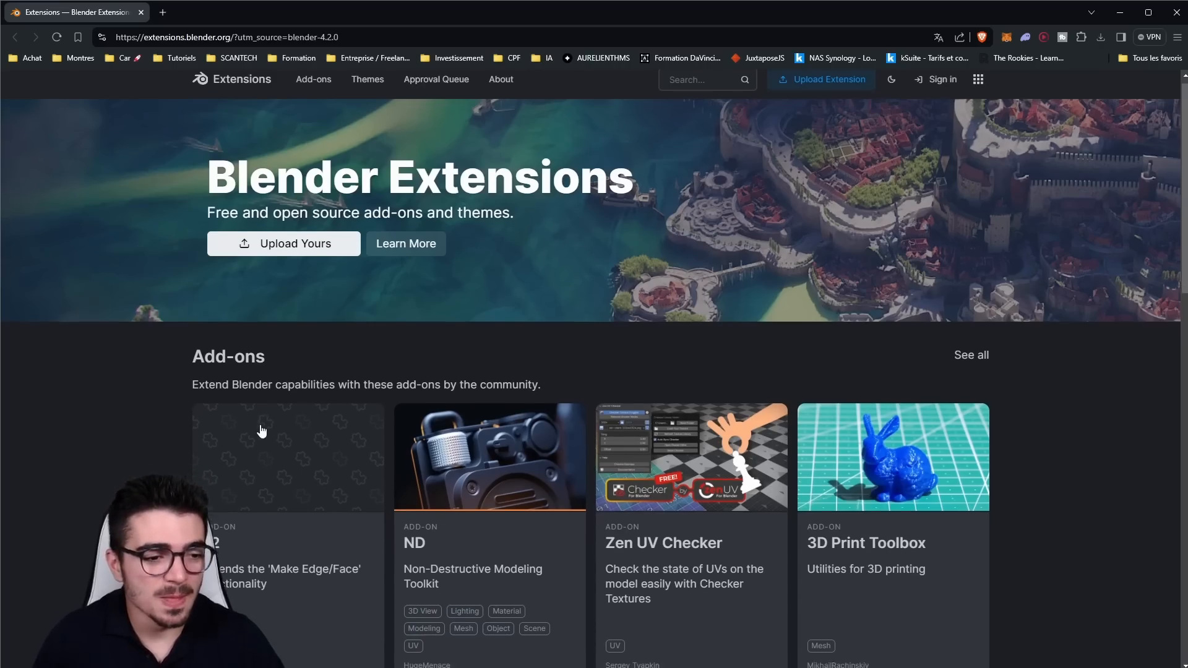
scroll(361, 402, down, 6)
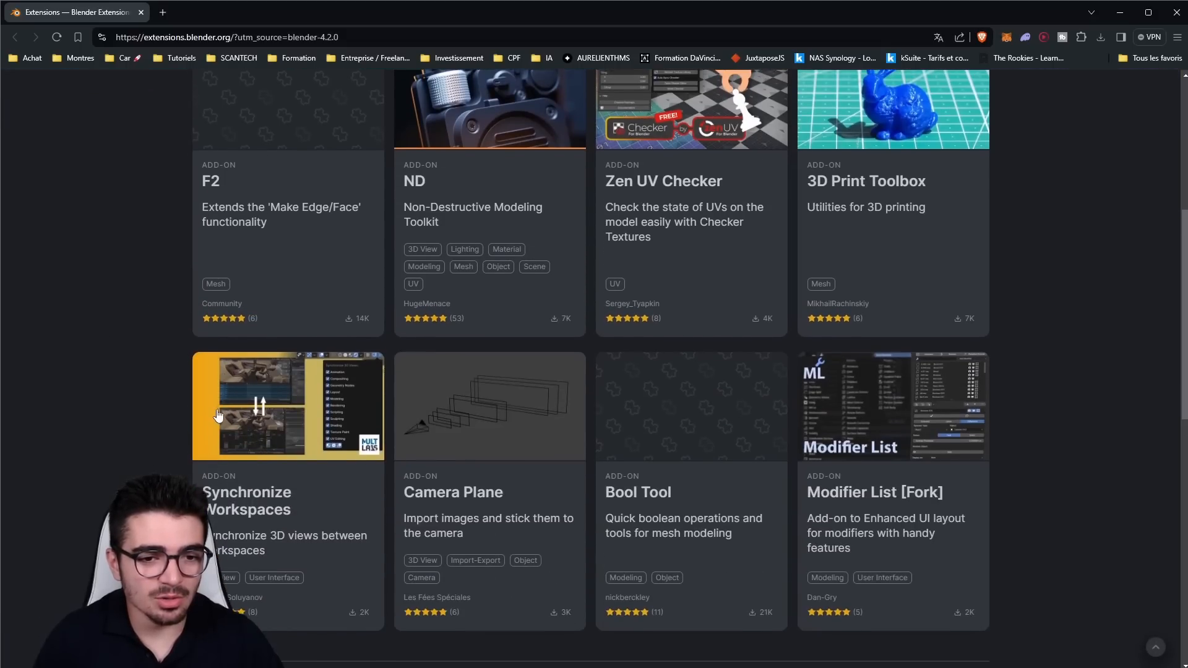
scroll(170, 308, down, 6)
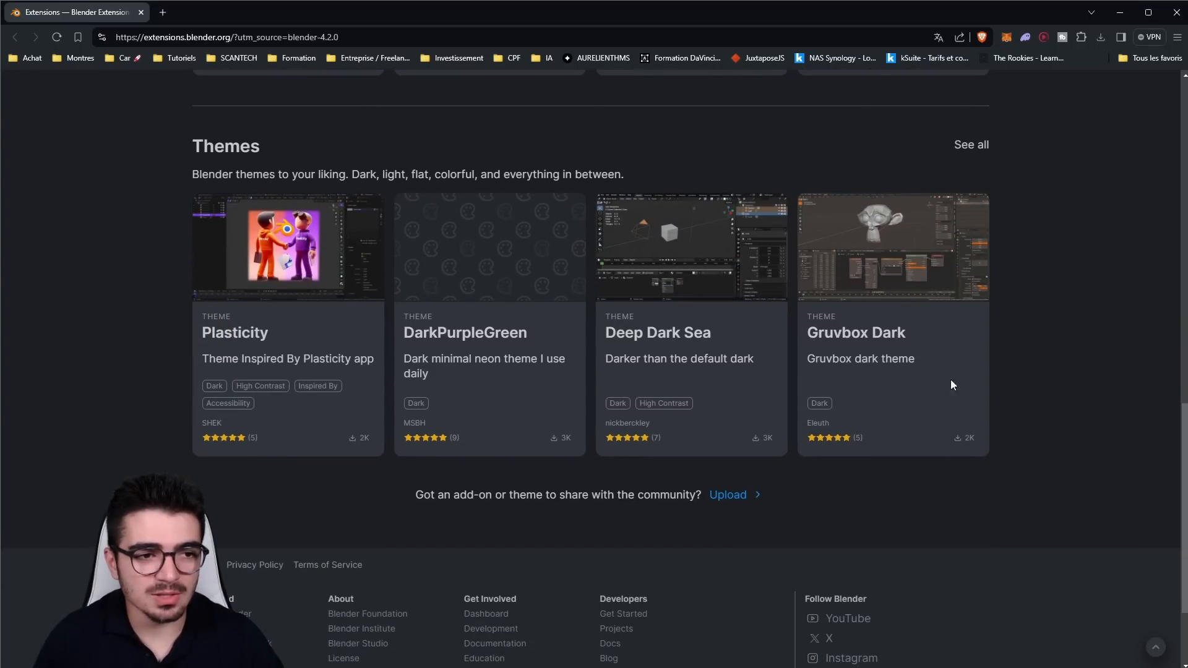
scroll(395, 334, up, 13)
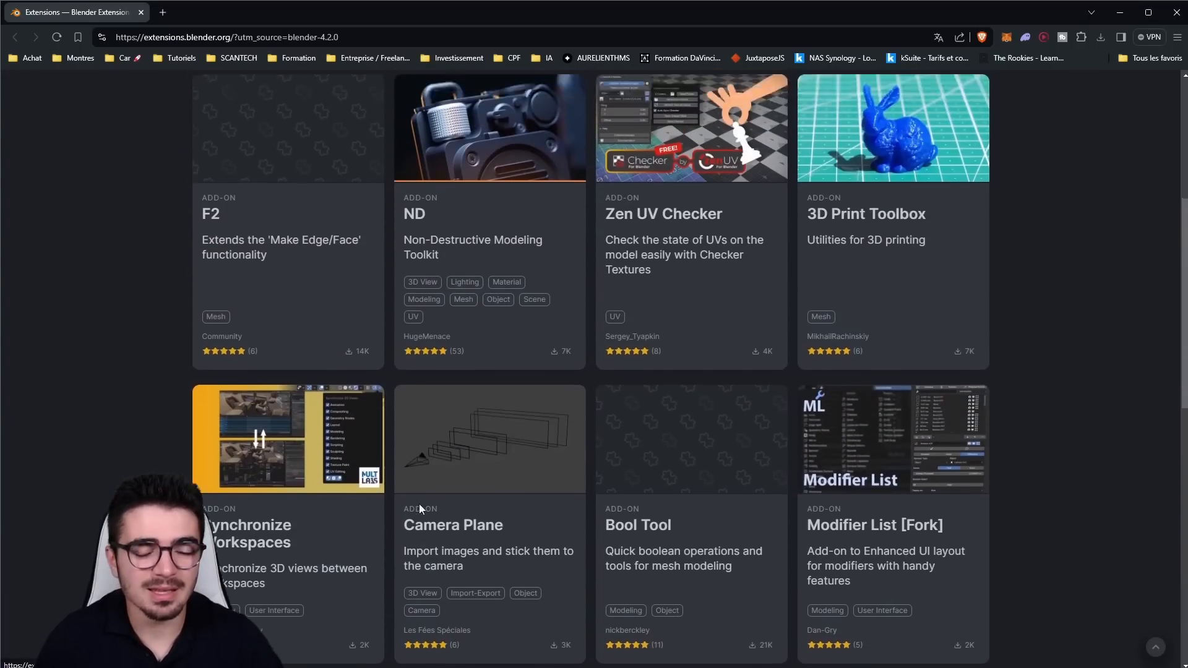
scroll(807, 345, down, 2)
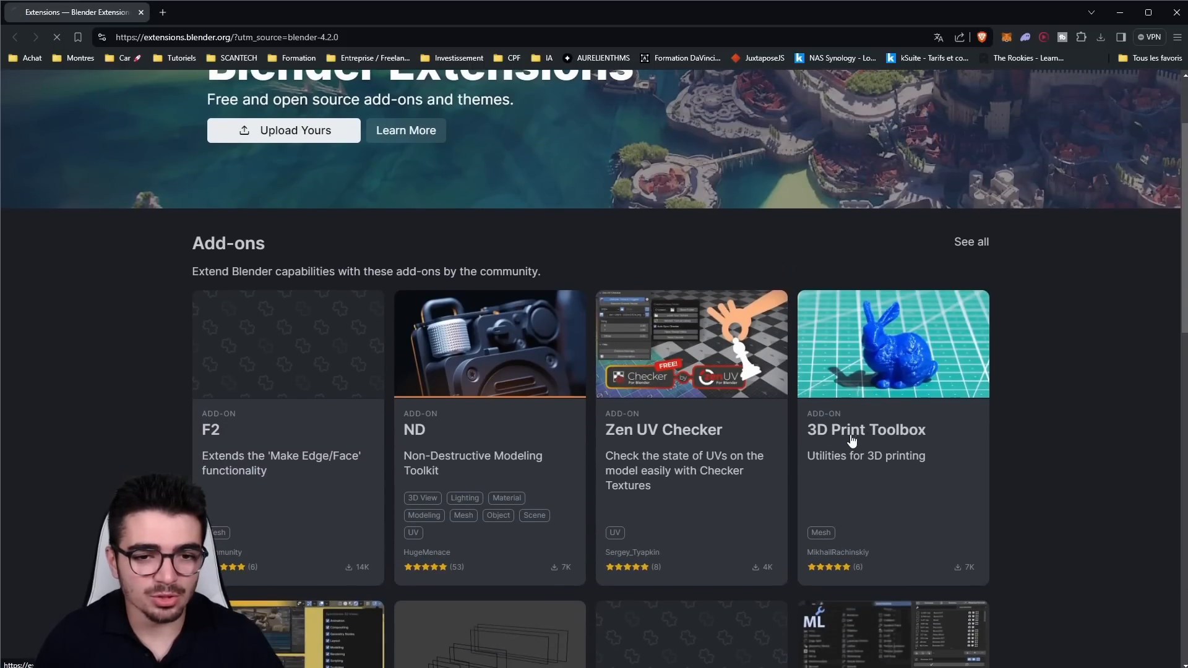
- Open the 3D Print Toolbox add-on page and review its description, release notes and permissions
click(851, 440)
scroll(303, 479, down, 9)
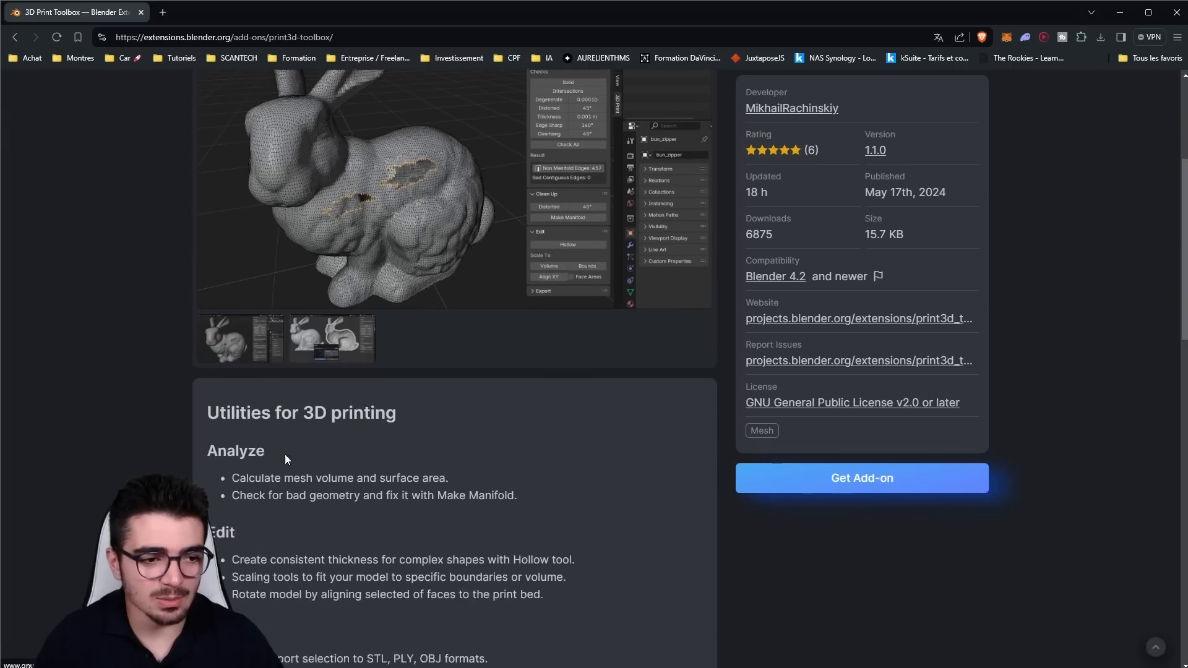
scroll(588, 540, down, 12)
scroll(544, 526, up, 18)
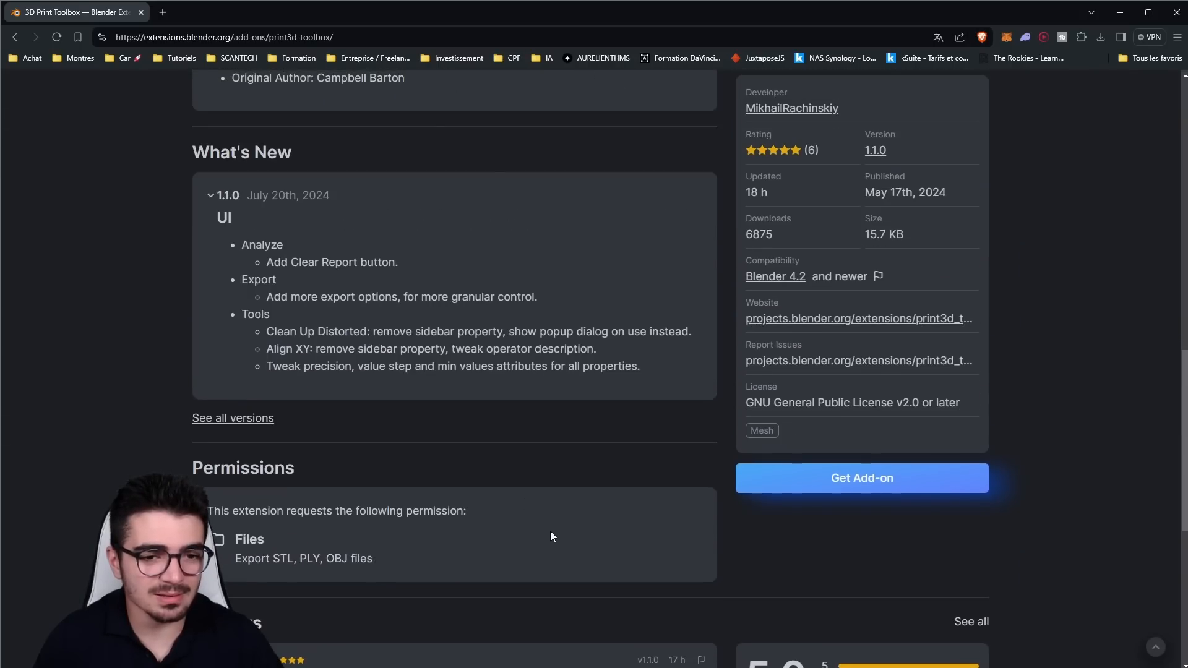
scroll(685, 214, up, 2)
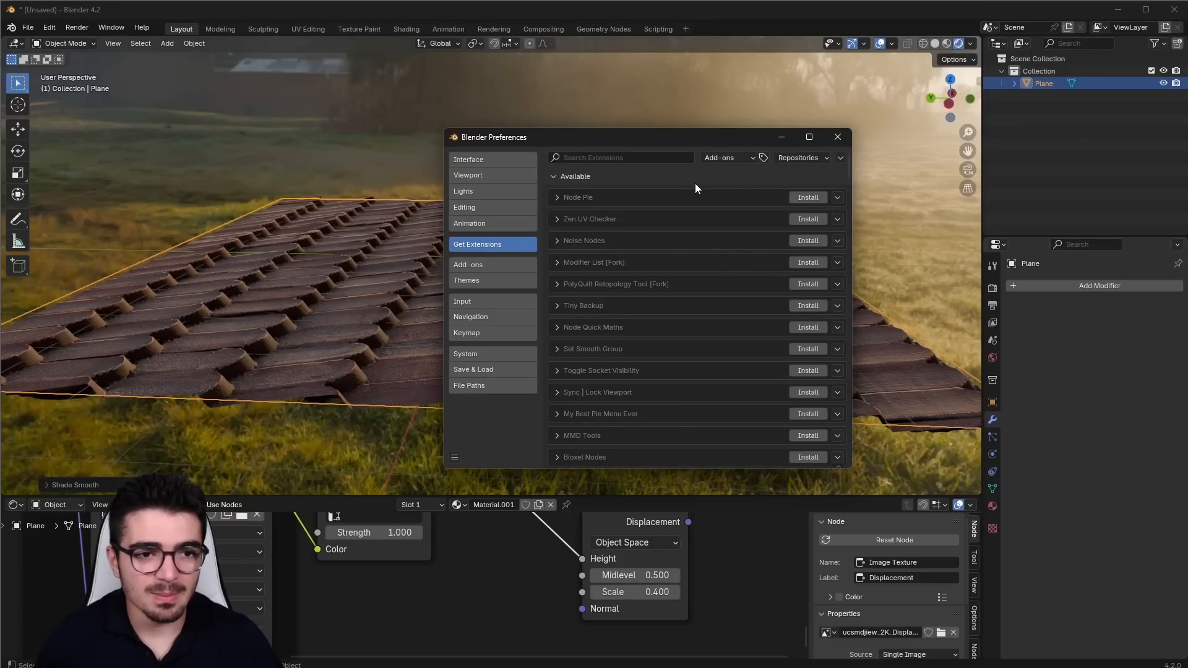
- Switch to Blender, install the Tiny Backup extension from the available add-ons, and collapse its details
click(562, 306)
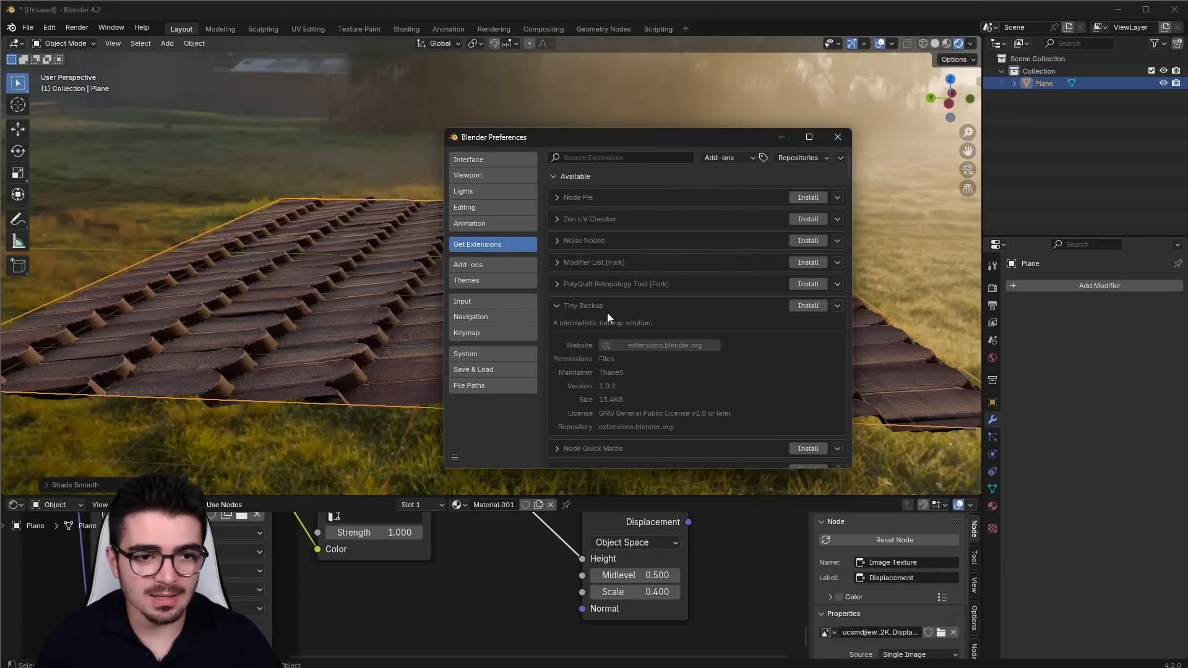
click(811, 308)
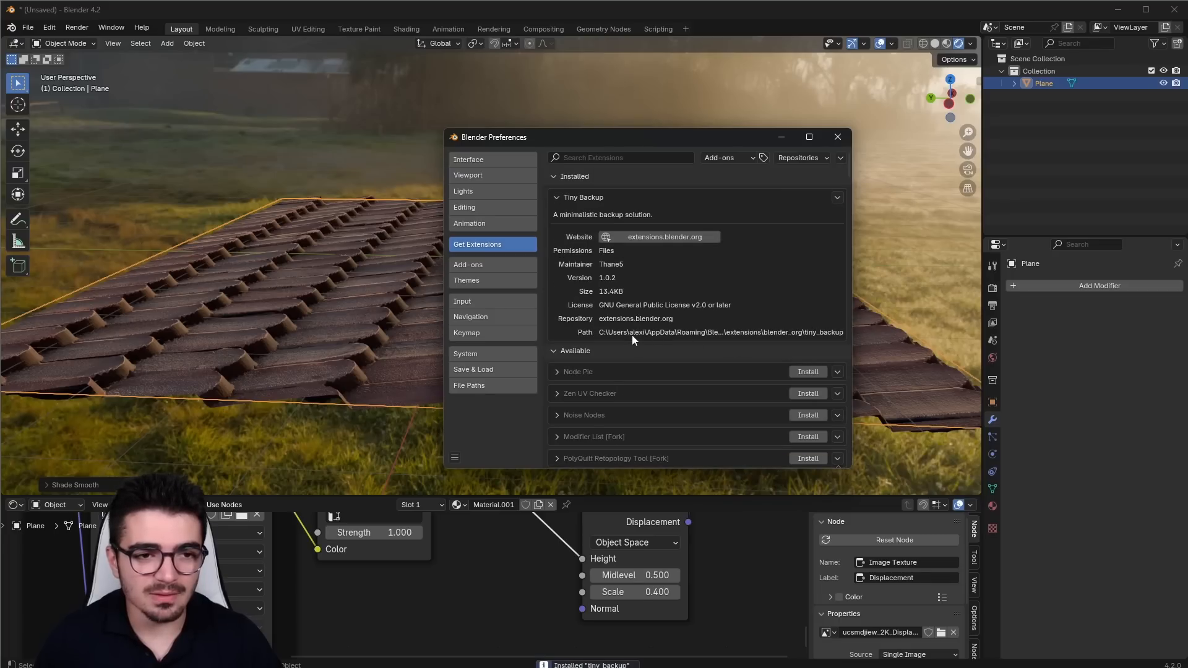
click(837, 197)
click(837, 197)
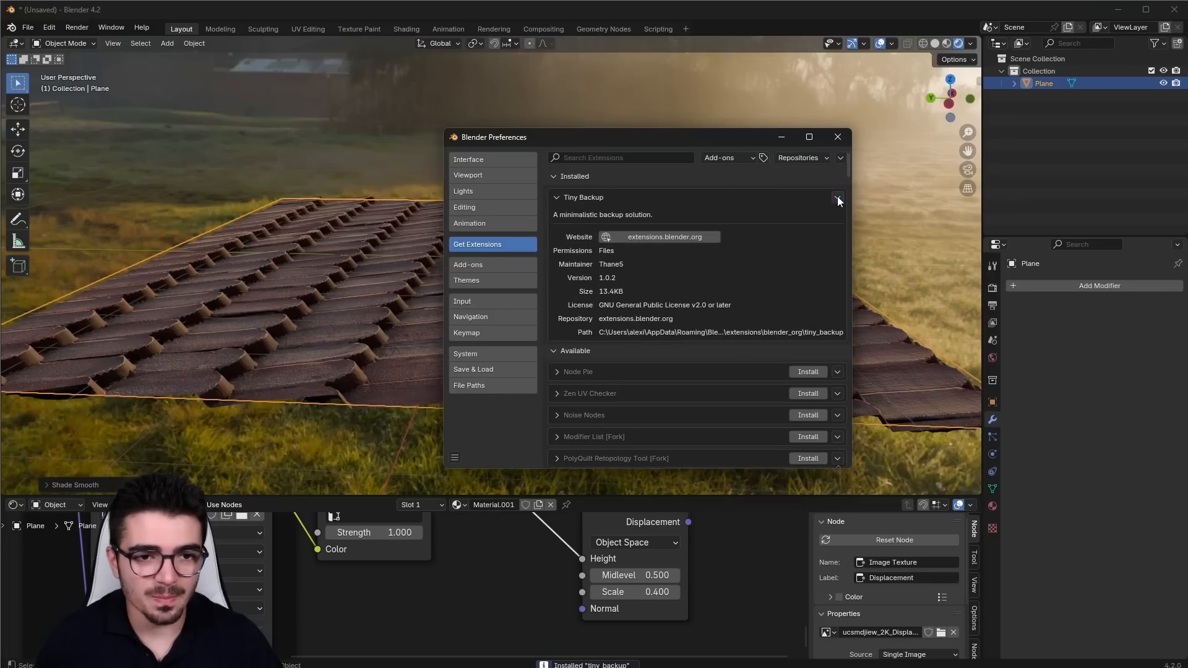
click(556, 198)
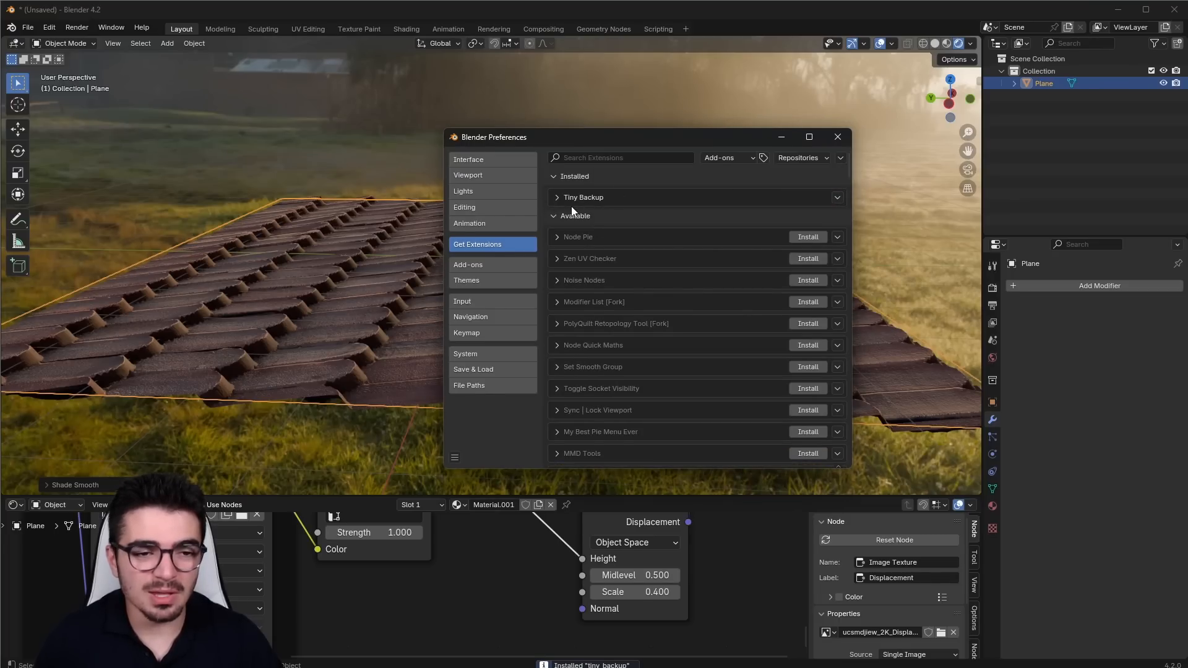
- Search the add-ons preferences for "Tiny" and expand the Tiny Backup entry to check its details
click(474, 268)
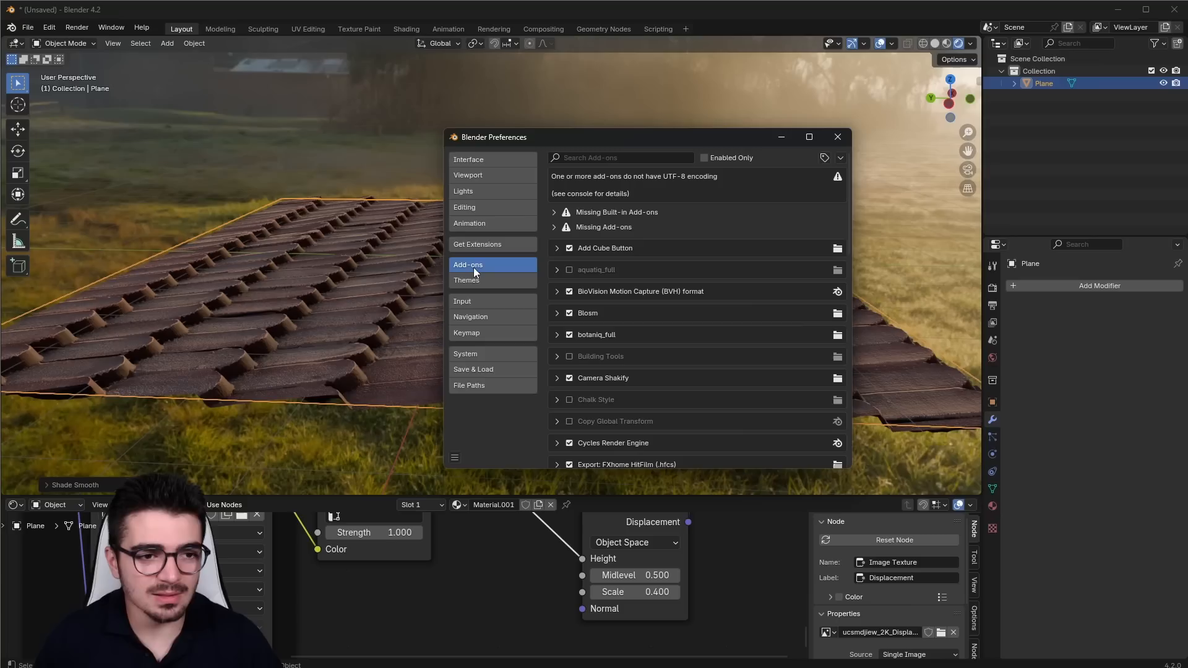
click(640, 159)
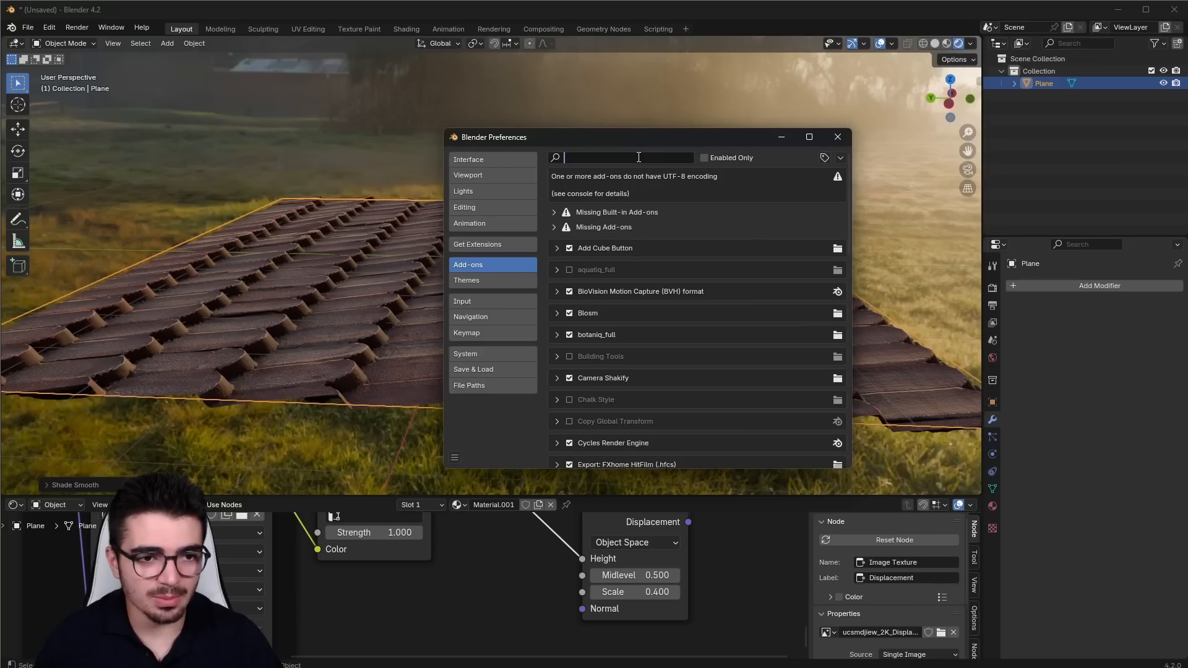
text(Tiny)
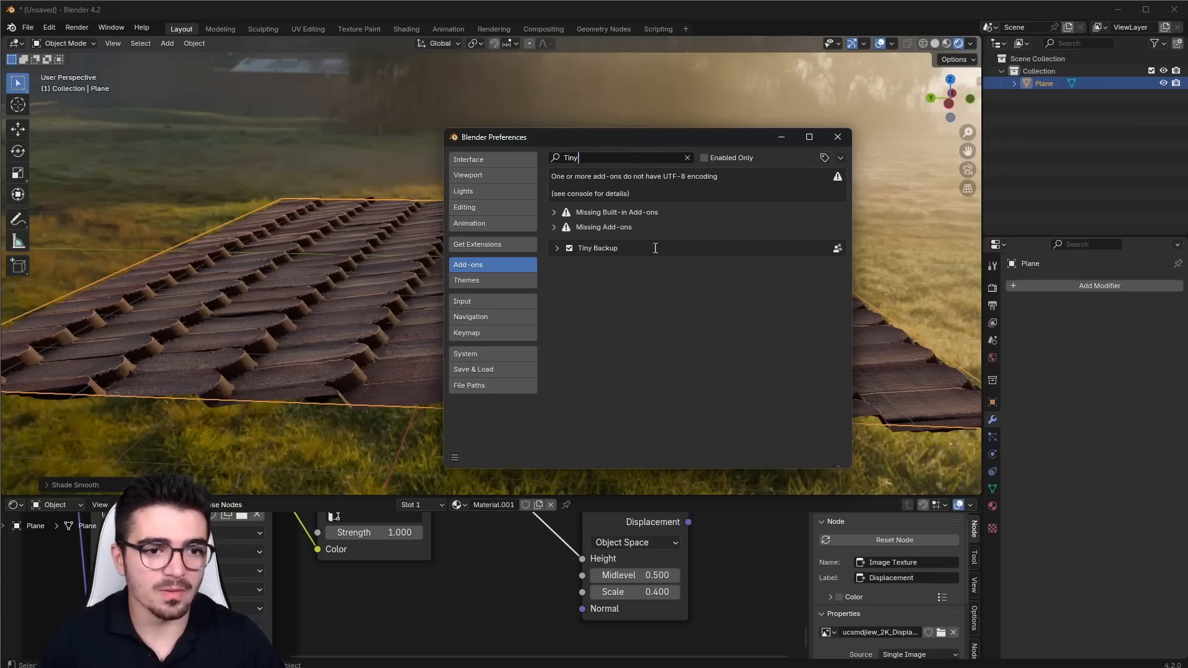
click(556, 249)
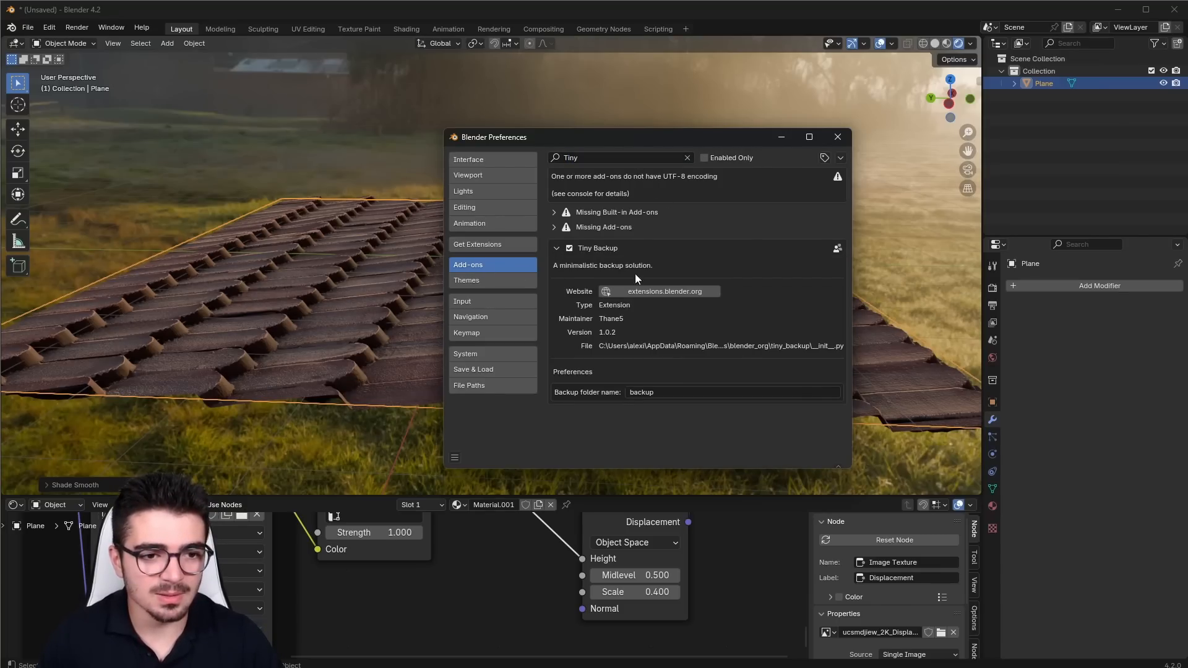
- Uninstall the Tiny Backup extension from the Get Extensions list
click(495, 245)
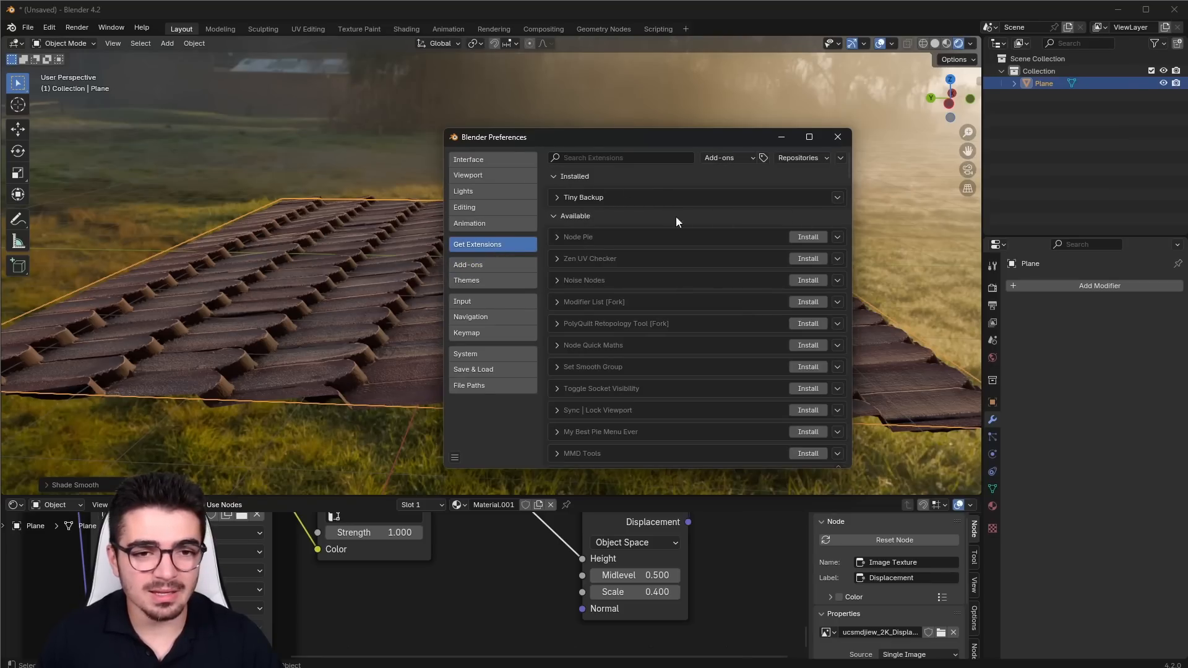
click(838, 198)
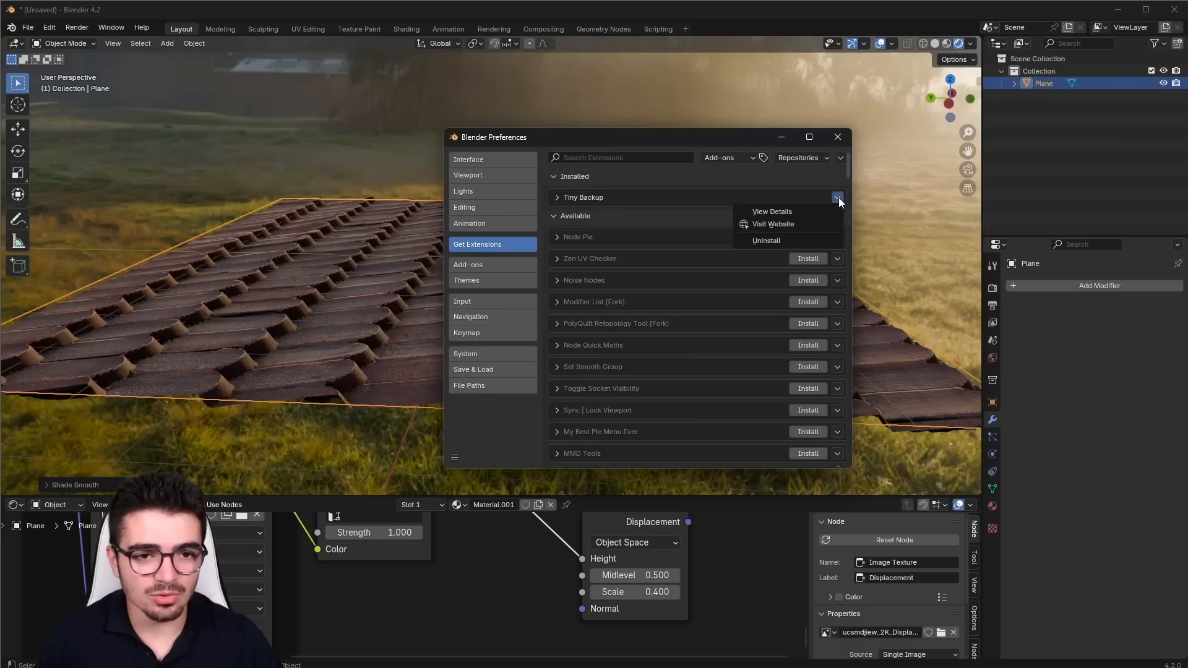
click(767, 243)
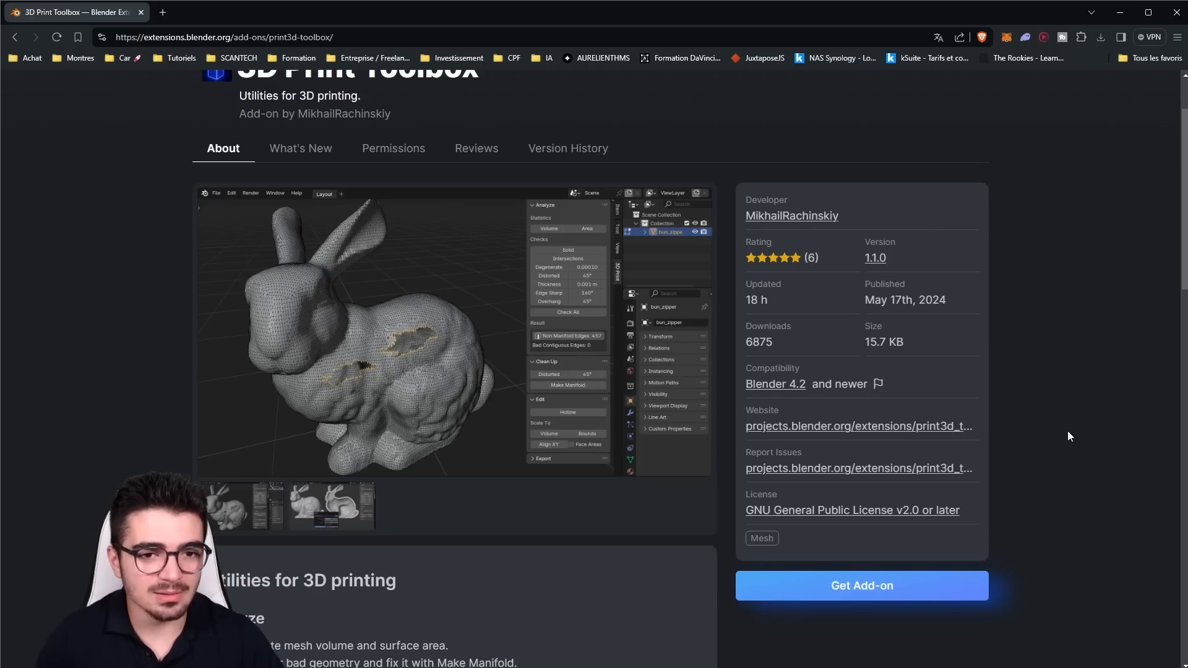
- Switch to the browser, request the 3D Print Toolbox add-on, and shrink the browser window so Blender's viewport shows beside it
click(847, 591)
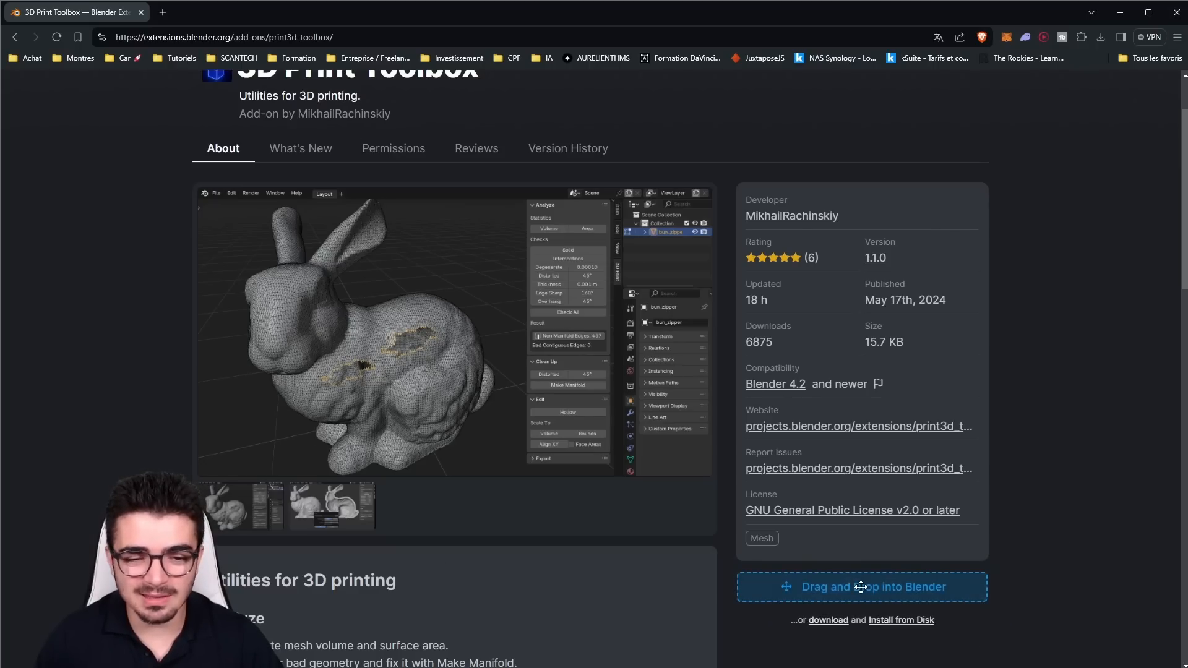
scroll(804, 612, down, 2)
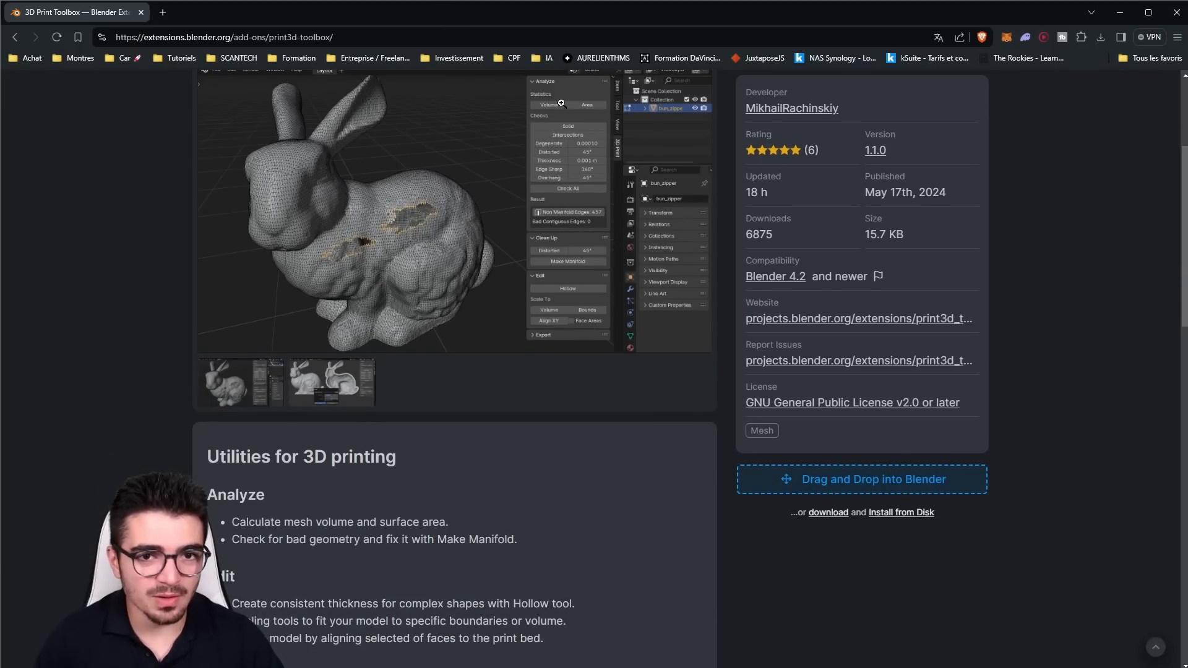
drag(1187, 667, 622, 437)
scroll(490, 356, down, 6)
scroll(483, 357, down, 10)
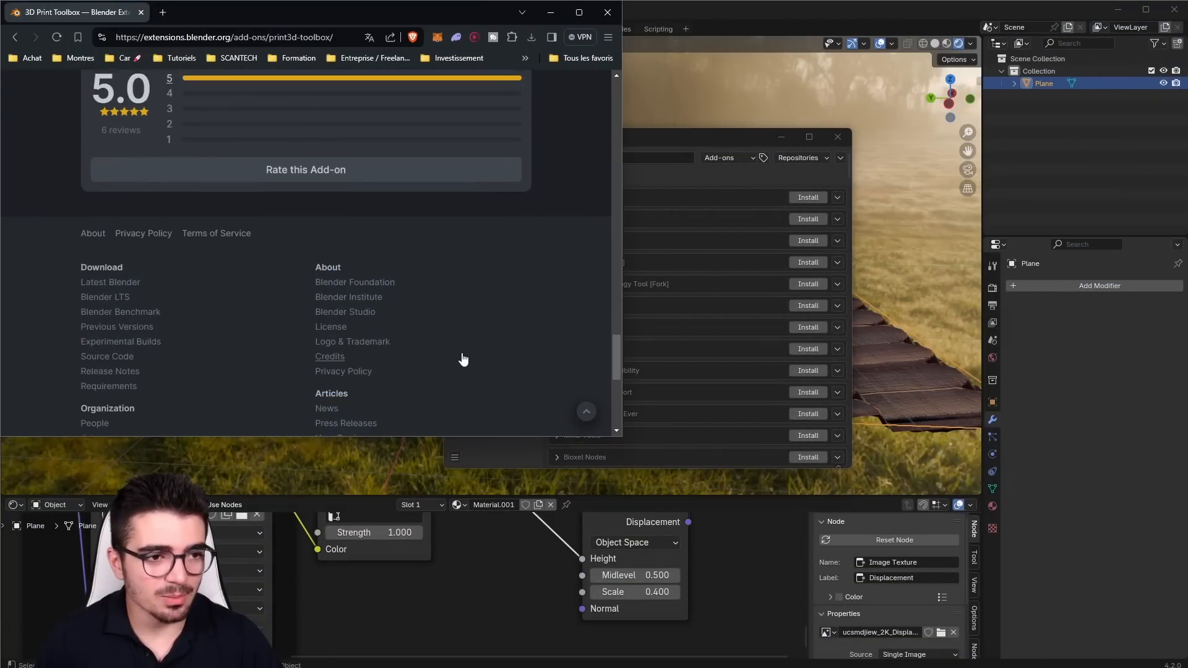
- Minimize Preferences and install 3D Print Toolbox by dropping it from its web page into Blender's viewport, keeping Enable Add-on on
scroll(433, 344, up, 5)
drag(260, 332, 890, 406)
click(781, 137)
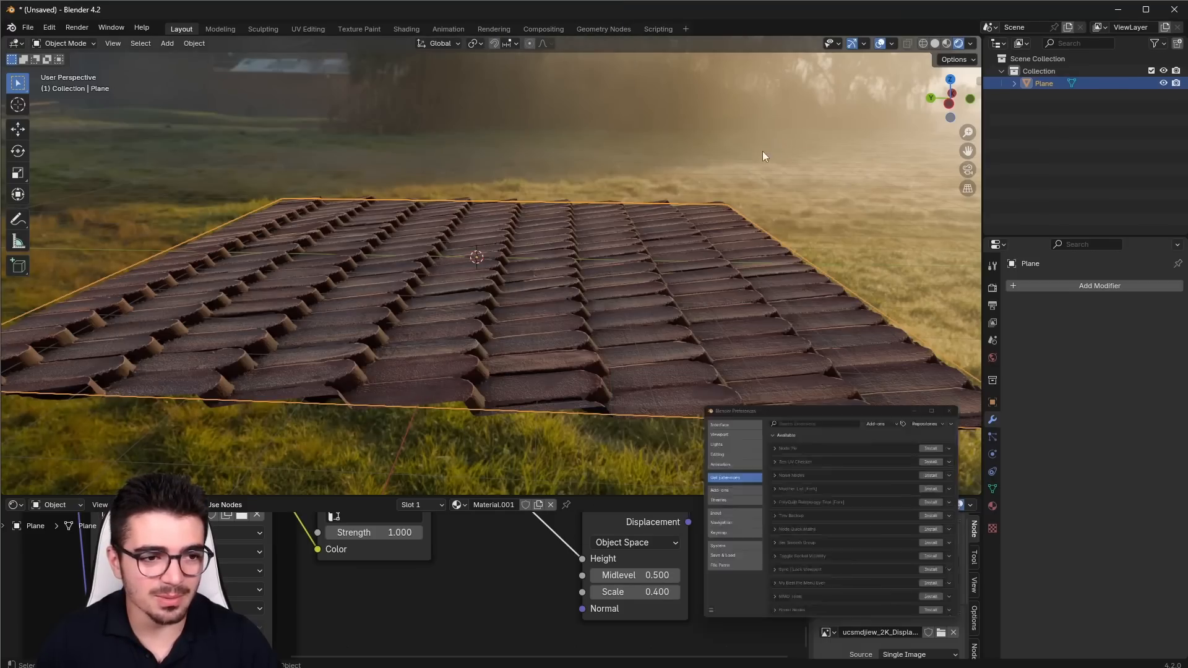
key(alt+Tab)
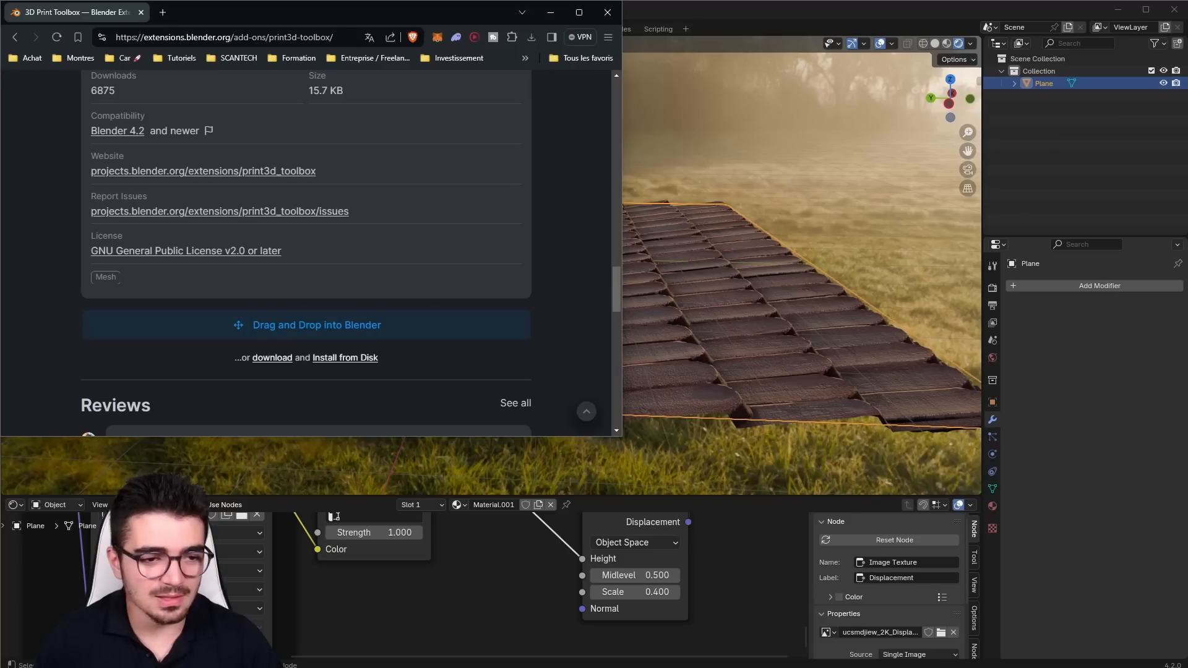
drag(268, 326, 828, 336)
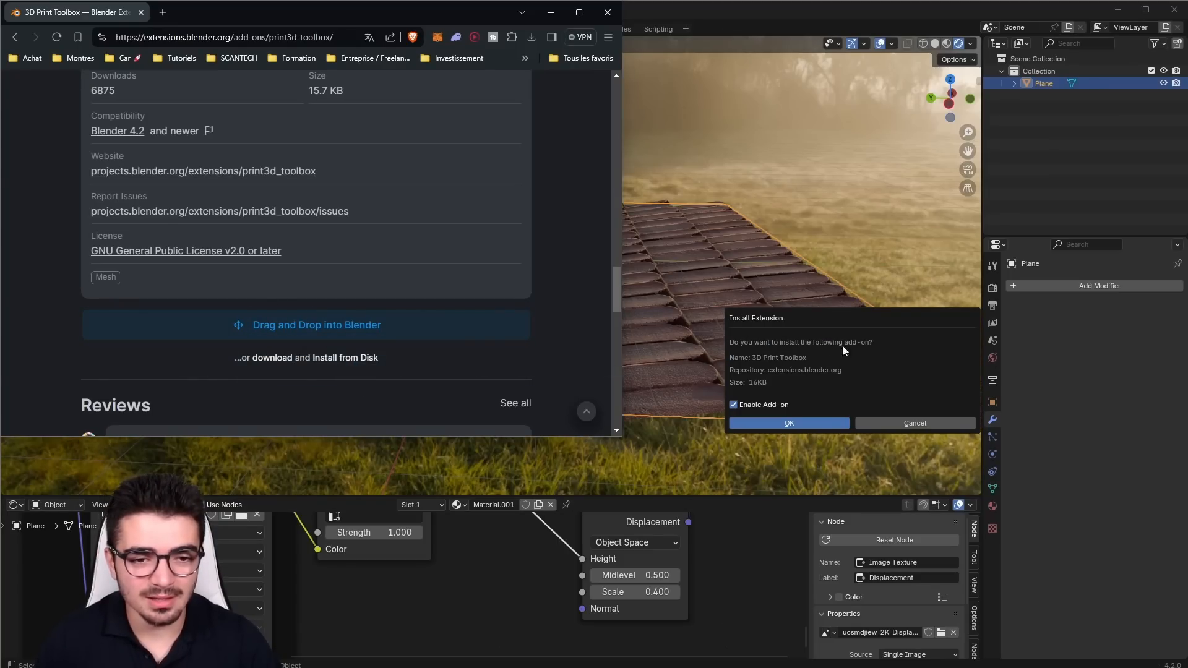
click(782, 425)
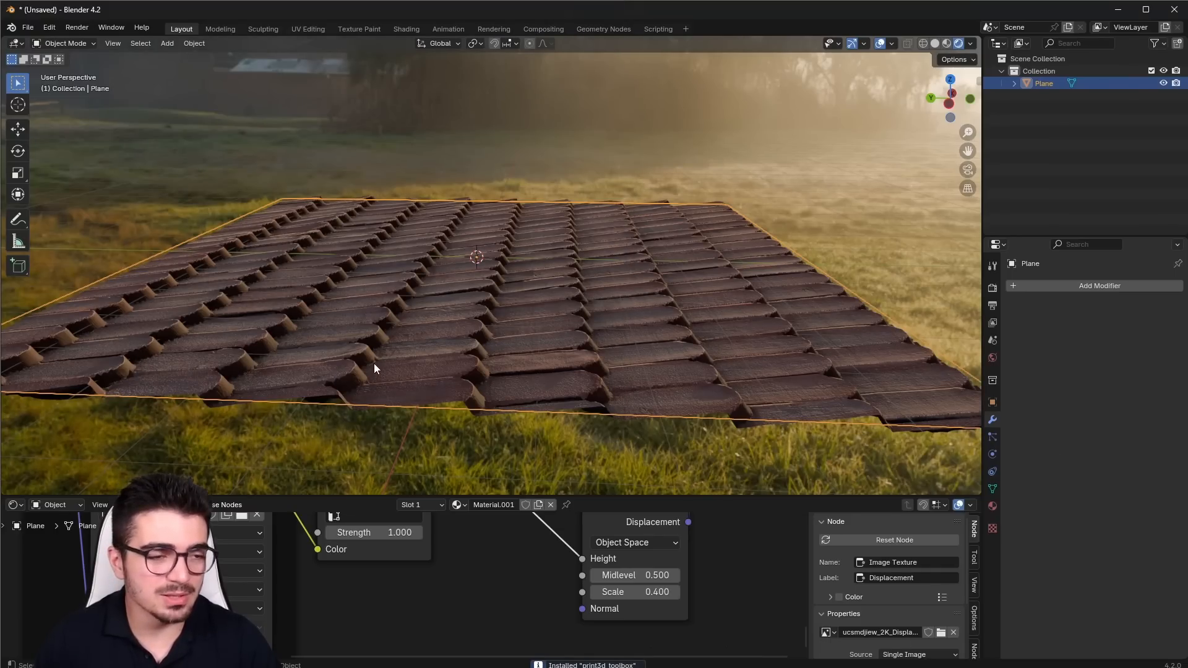
- Reopen Blender's Preferences and uninstall the 3D Print Toolbox extension
click(49, 27)
click(79, 187)
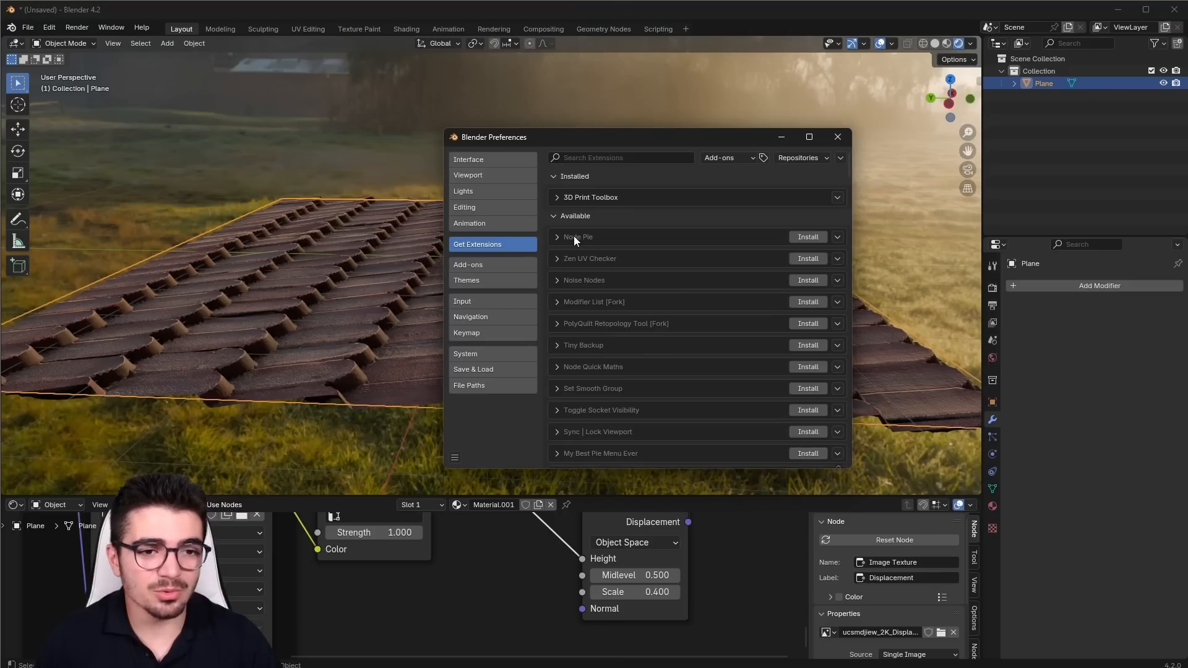
click(836, 197)
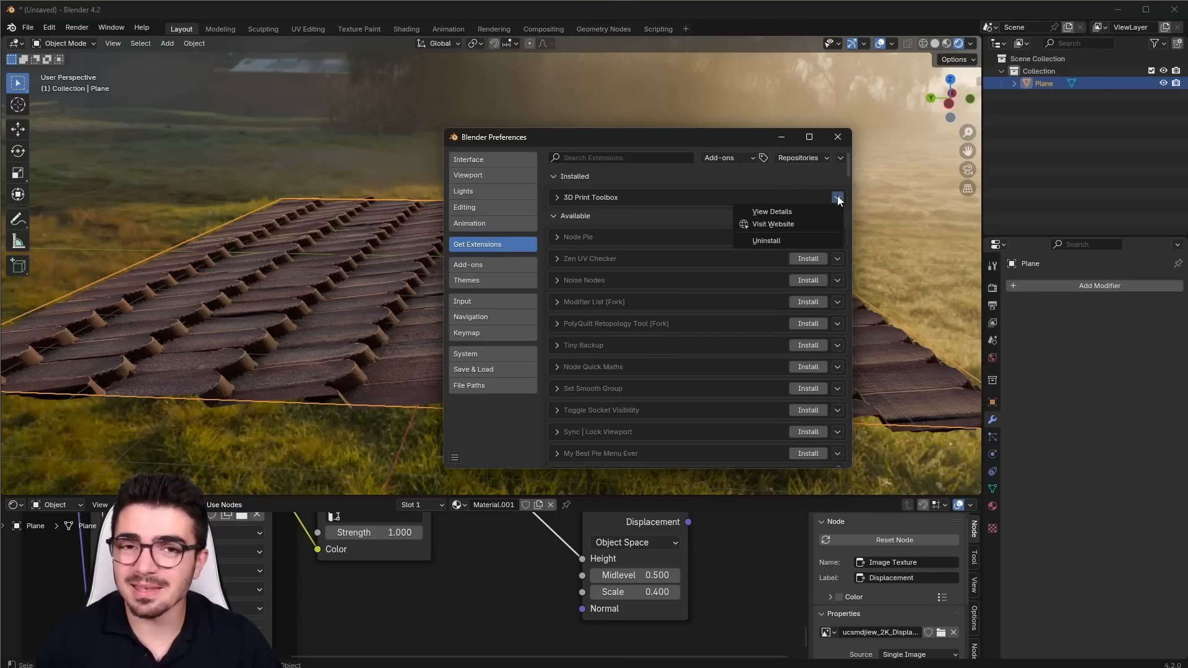
click(789, 242)
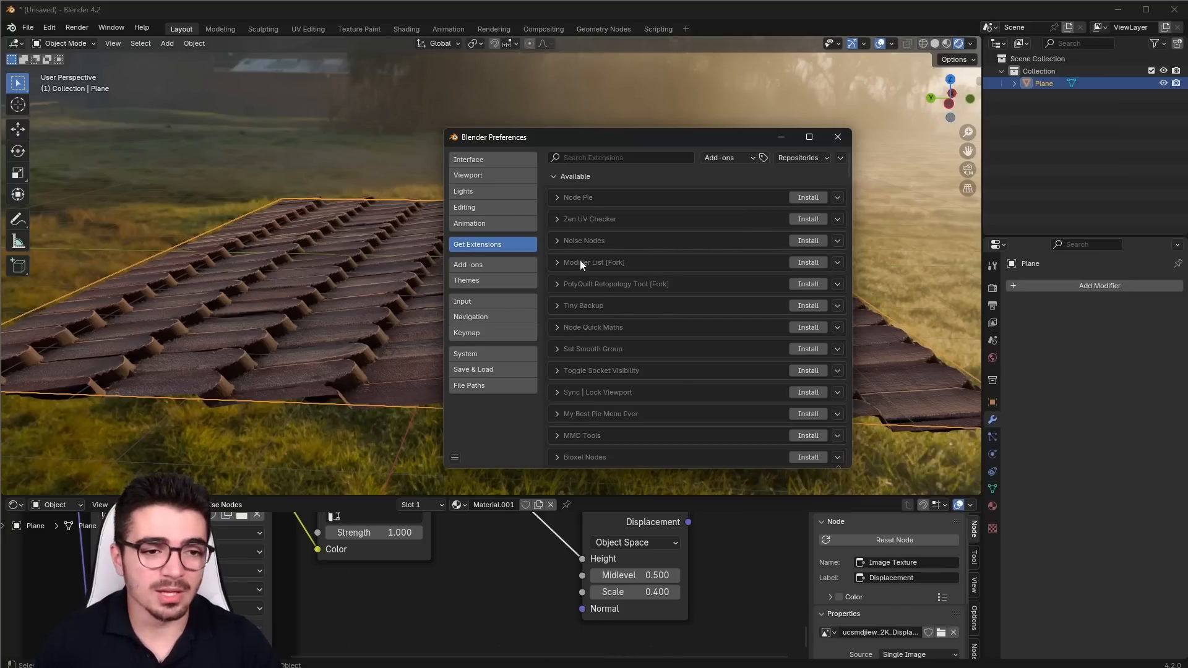
- Show the Install from Disk option for add-ons and the repositories list under Get Extensions
click(502, 266)
click(840, 157)
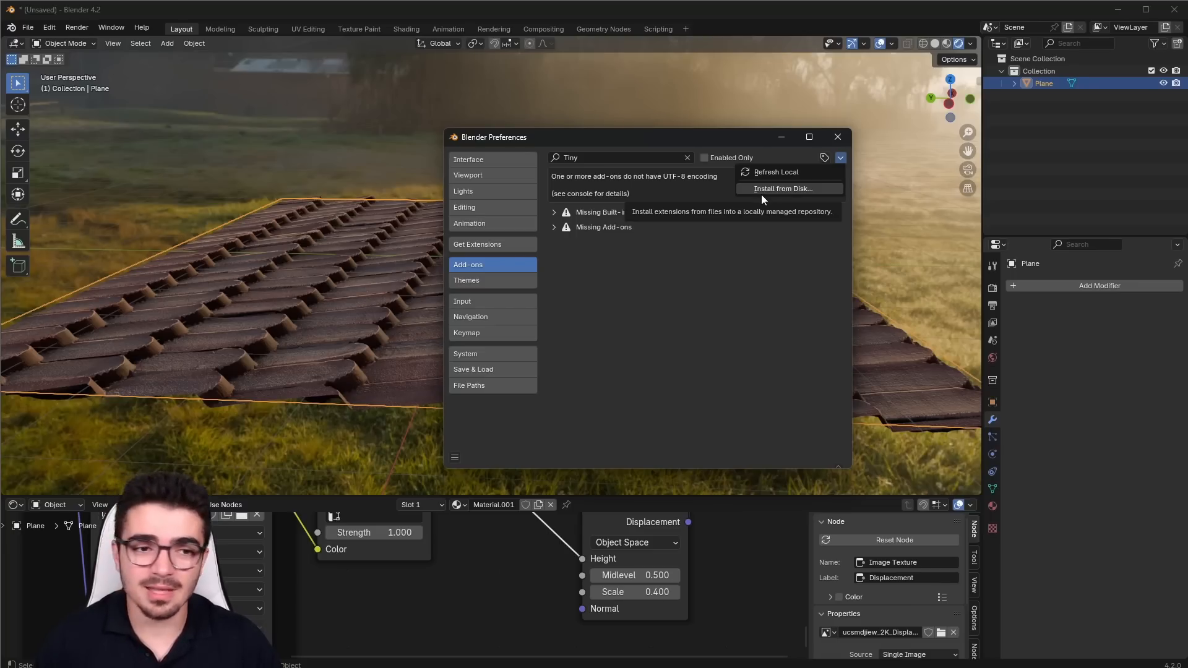
click(493, 244)
click(801, 158)
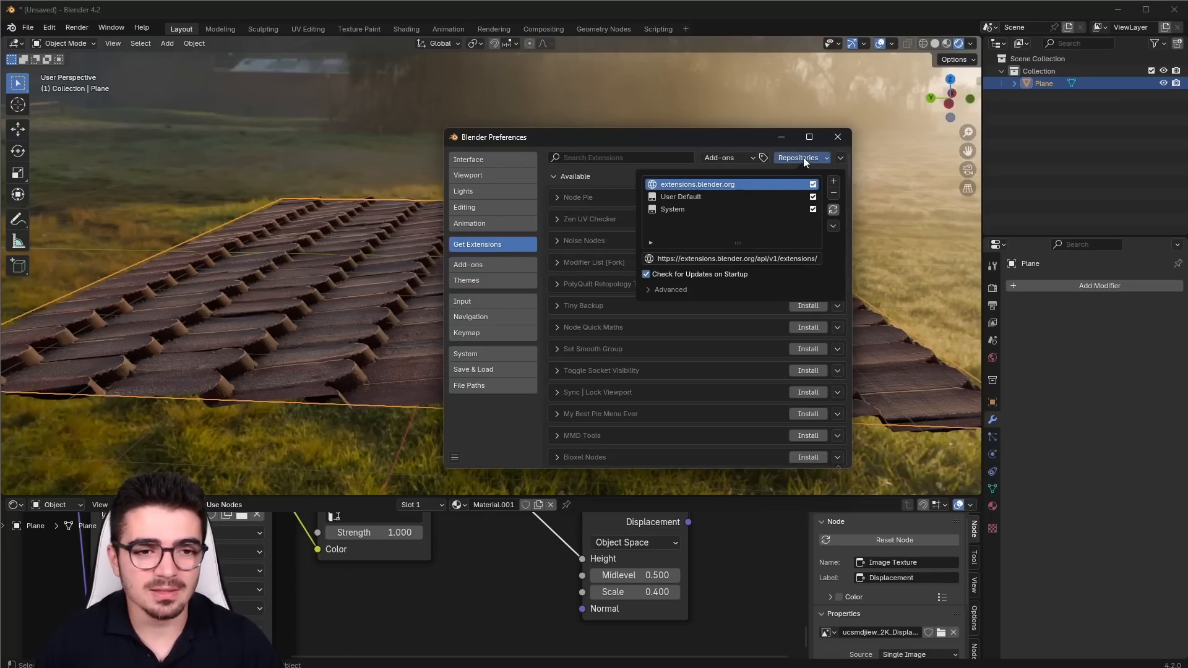
- Examine the extension repositories list and its option to add a remote repository, leaving the list as it is
click(763, 158)
click(791, 159)
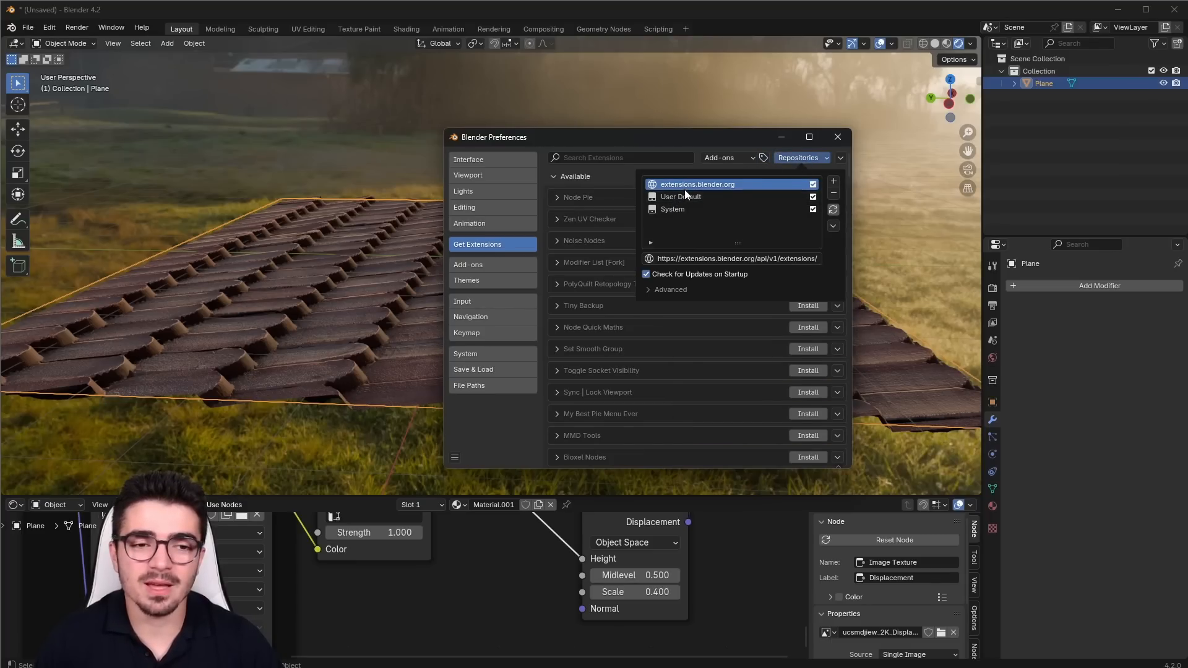
click(602, 176)
click(575, 179)
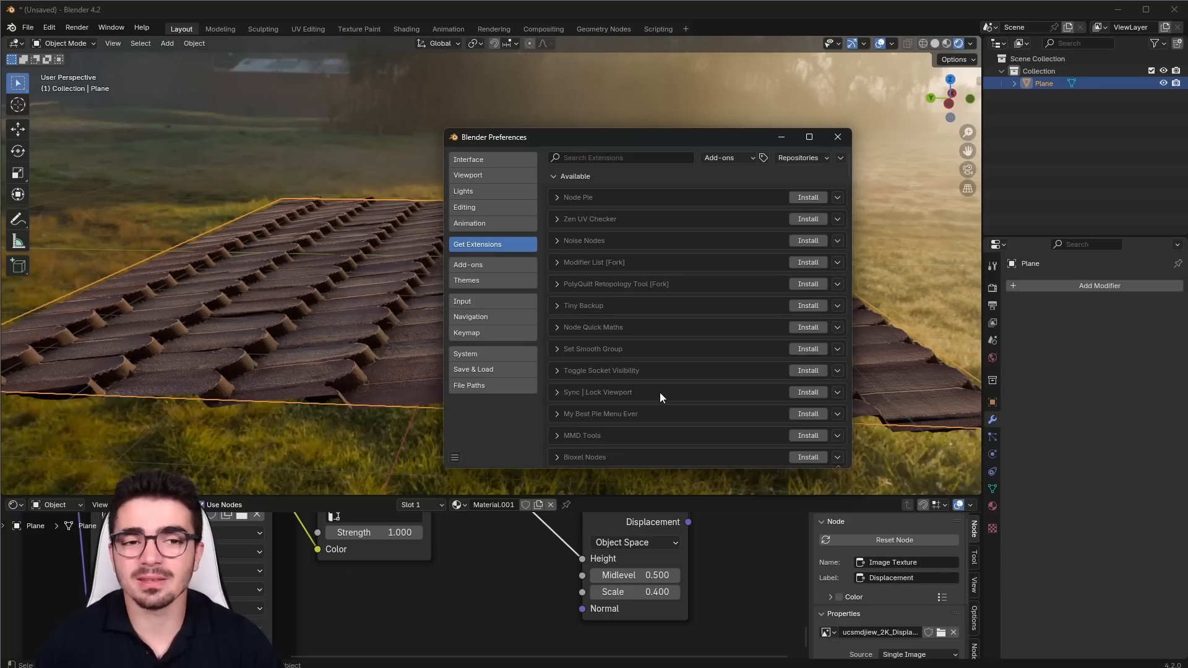
click(795, 159)
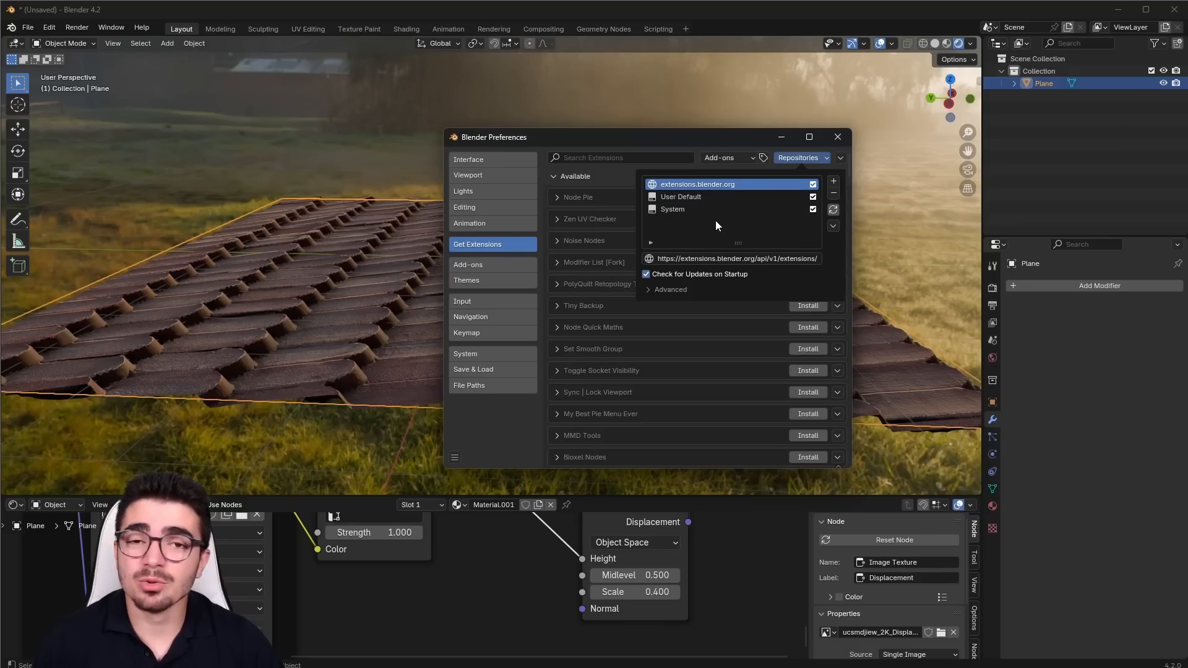
click(833, 181)
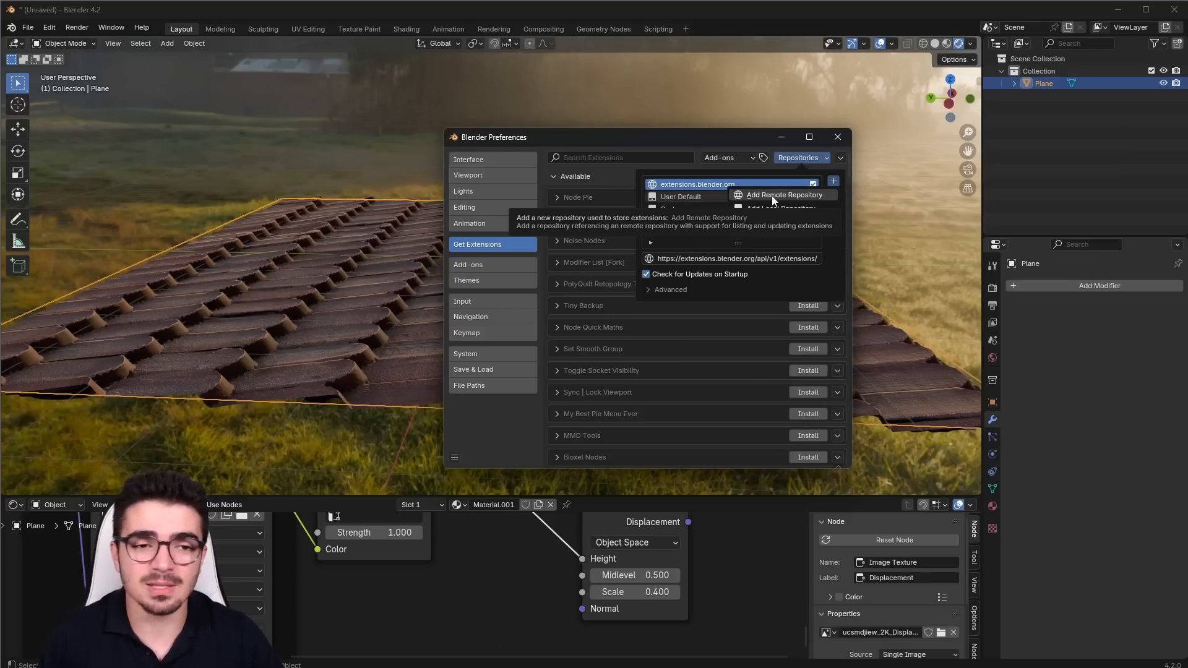
click(812, 159)
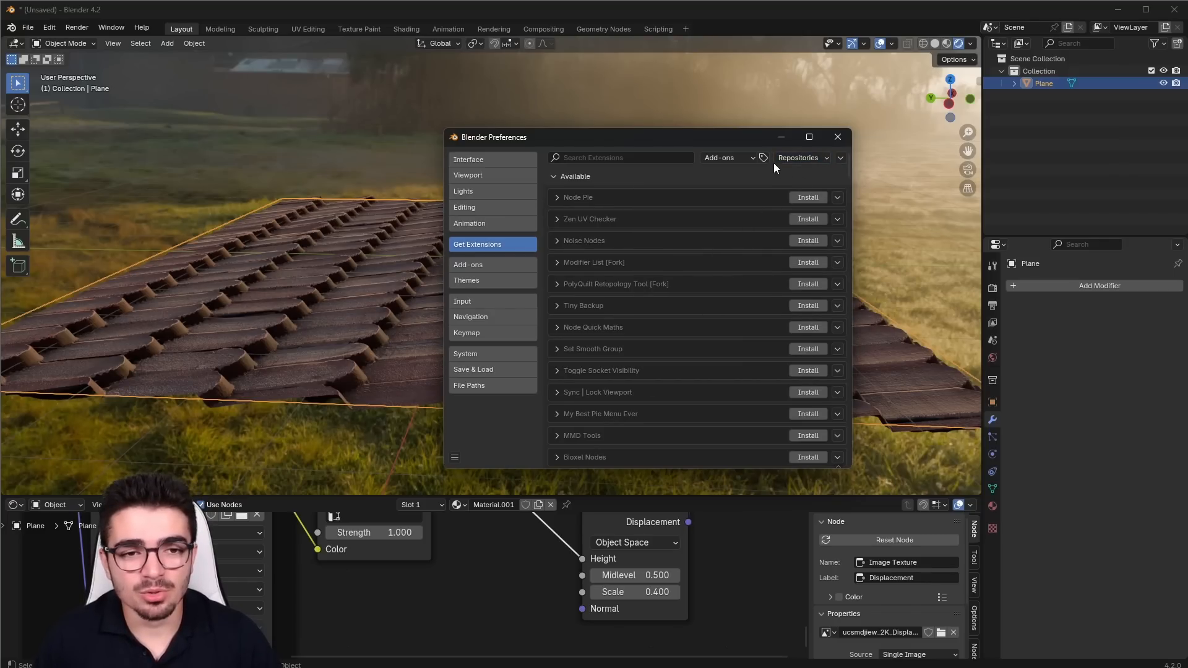
- Filter the available extensions by Themes, and return the type filter to Add-ons
click(742, 156)
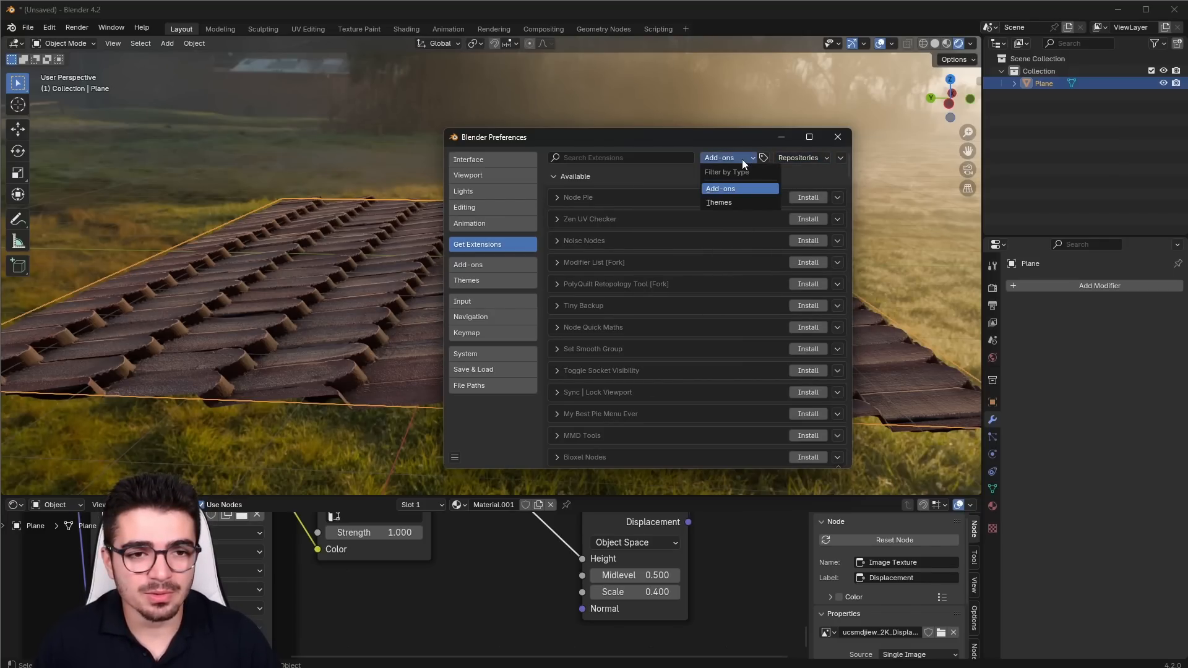
click(726, 202)
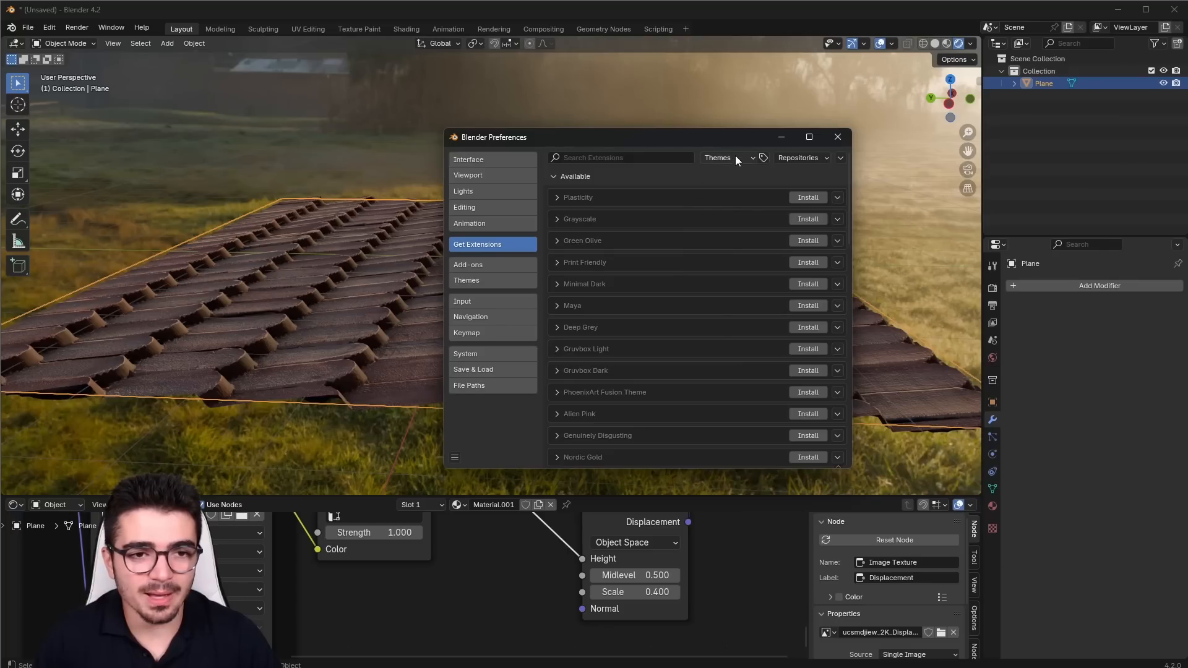
click(735, 156)
click(720, 193)
- Show the tag categories available for filtering the add-on extensions
click(763, 159)
click(746, 160)
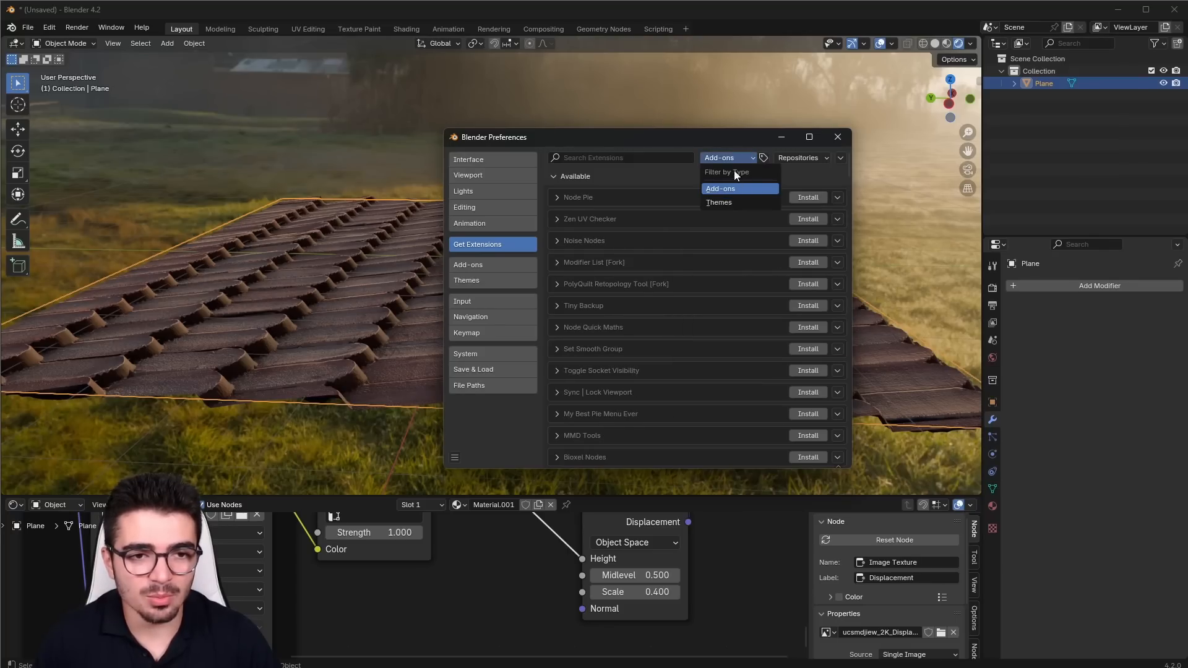
click(763, 158)
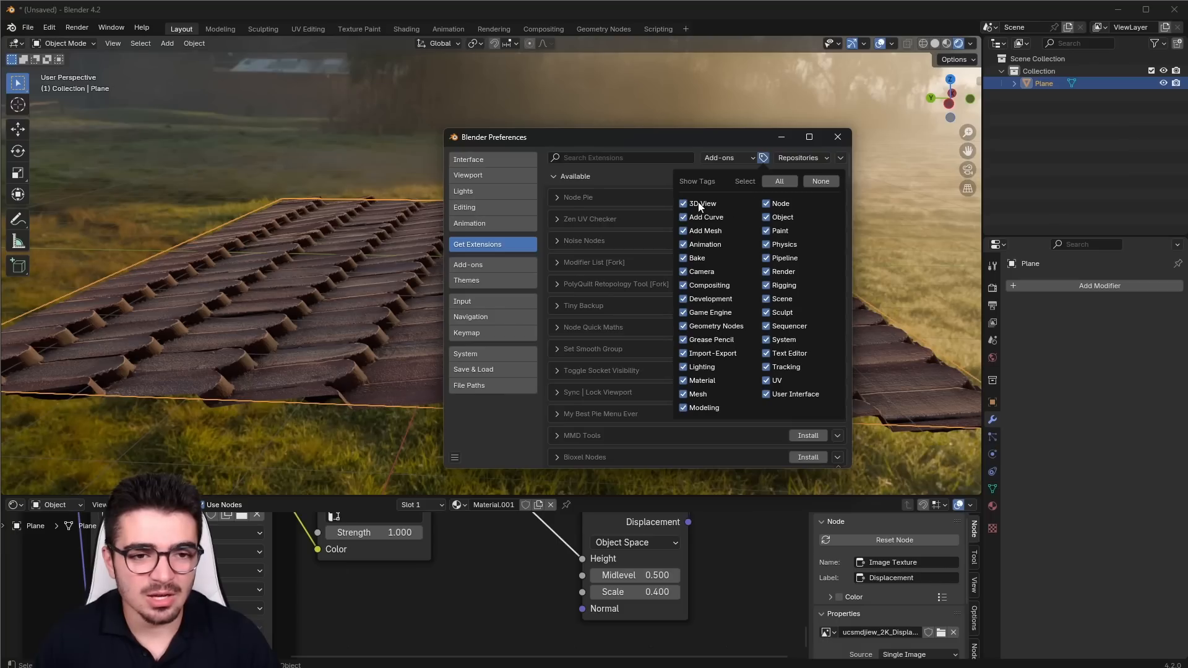